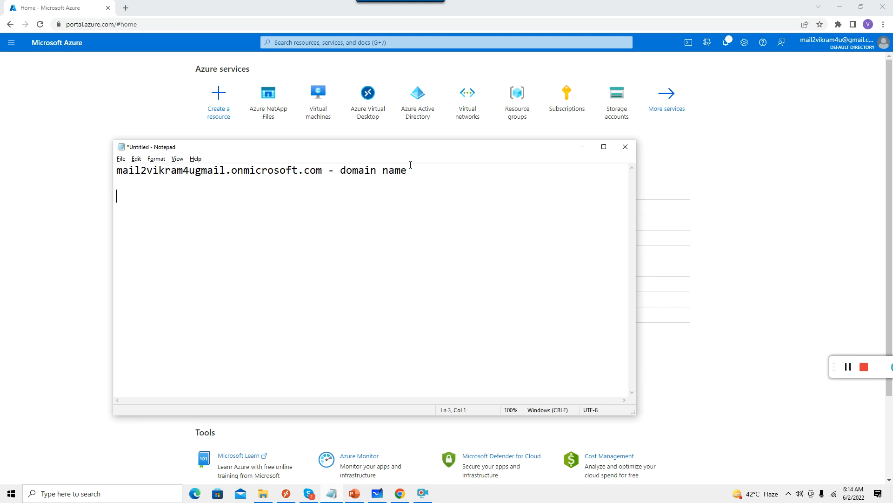
Add 'sitename', 'Doamin controller' and 'session host machines' lines under the domain name in Notepad.
{"action": "type", "text": "site "}
{"action": "type", "text": "name "}
{"action": "type", "text": "Doamin"}
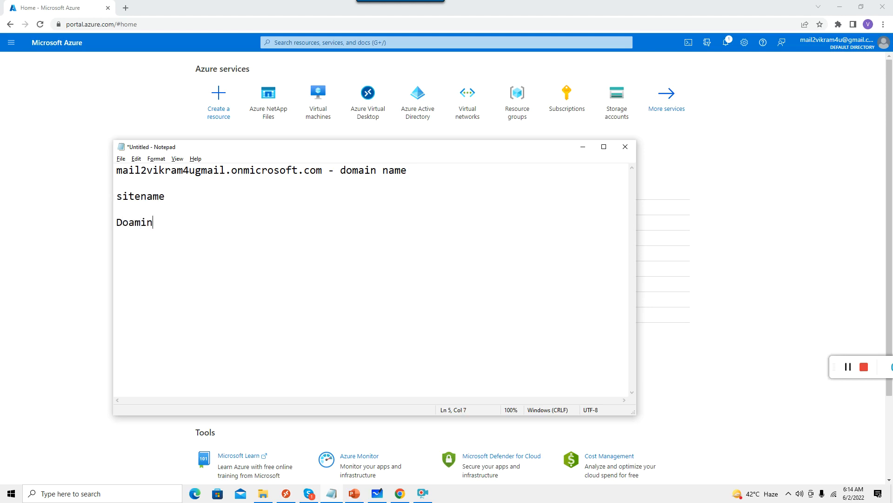
{"action": "type", "text": " controller"}
{"action": "type", "text": "es"}
{"action": "key", "text": "BackSpace"}
{"action": "key", "text": "BackSpace"}
{"action": "type", "text": "session h"}
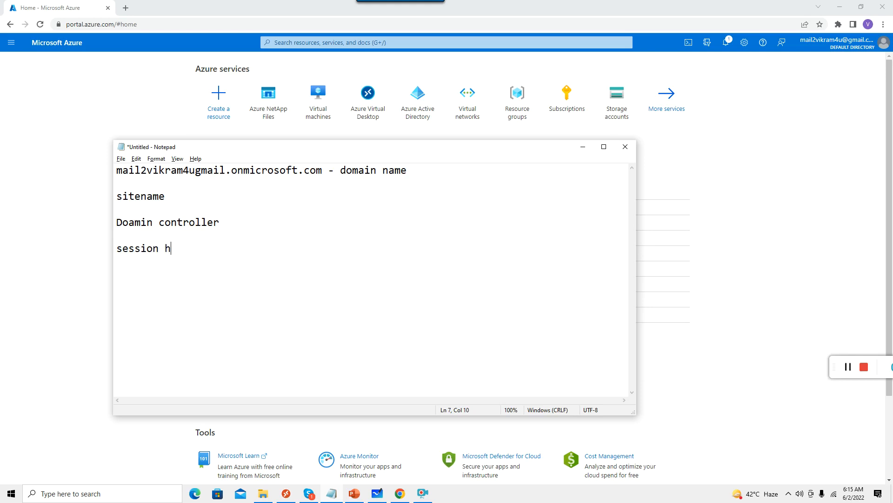
{"action": "type", "text": "ot machine s"}
{"action": "type", "text": "s"}
{"action": "key", "text": "BackSpace"}
{"action": "type", "text": "s"}
Select FSDC1, wvdsh-0 and wvdsh-1 in Virtual machines and start all three.
{"action": "left_click", "coordinate": [583, 146]}
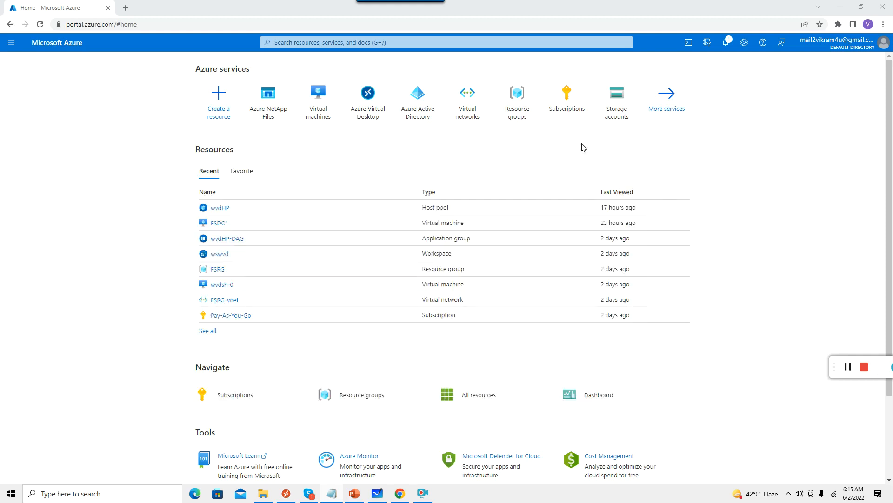
{"action": "left_click", "coordinate": [323, 112]}
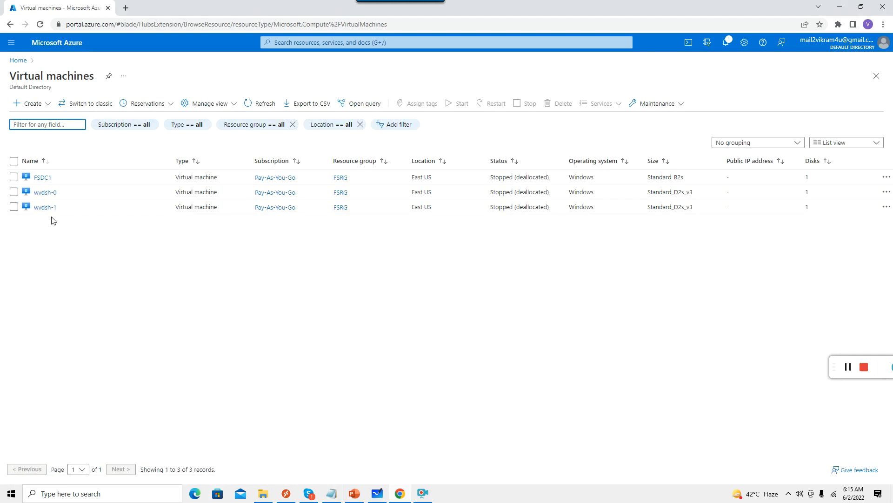
{"action": "left_click", "coordinate": [14, 160]}
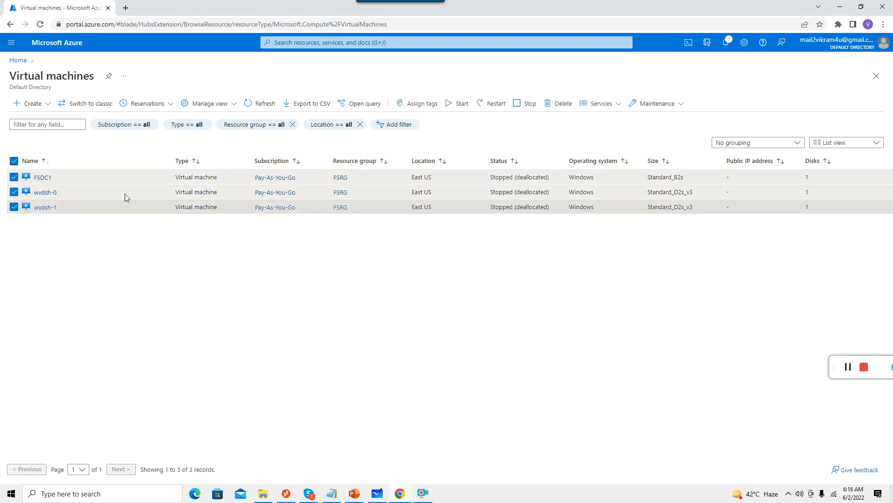
{"action": "left_click", "coordinate": [458, 104]}
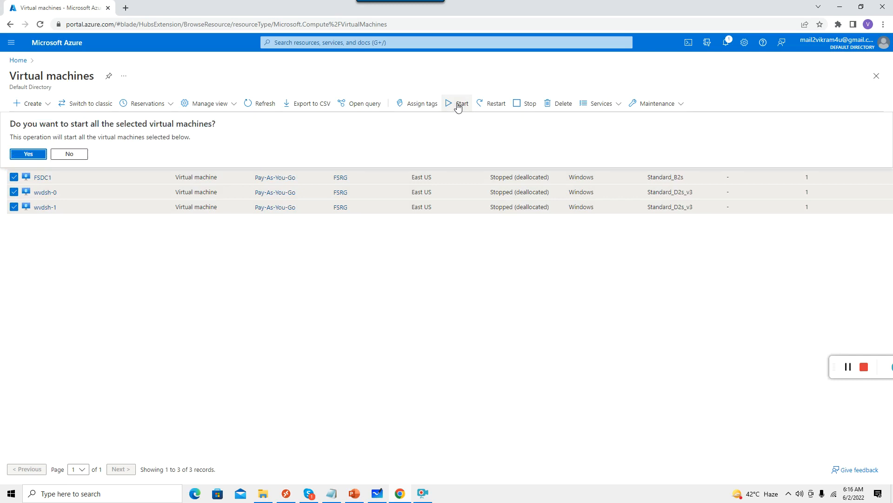
{"action": "left_click", "coordinate": [27, 155]}
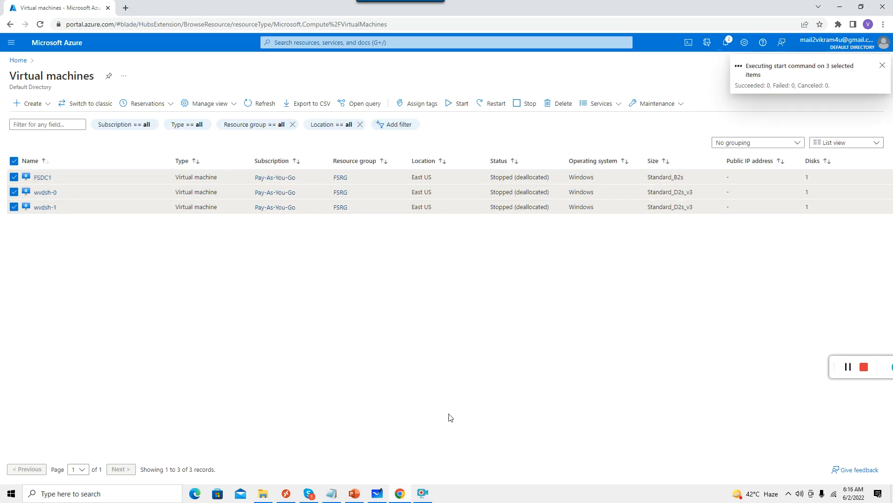
{"action": "left_click_drag", "start_coordinate": [837, 371], "coordinate": [717, 391]}
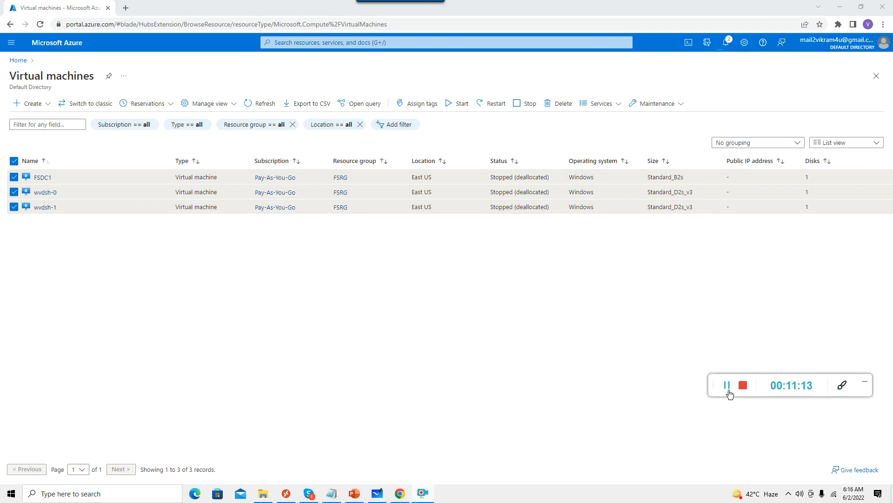
{"action": "left_click", "coordinate": [727, 384]}
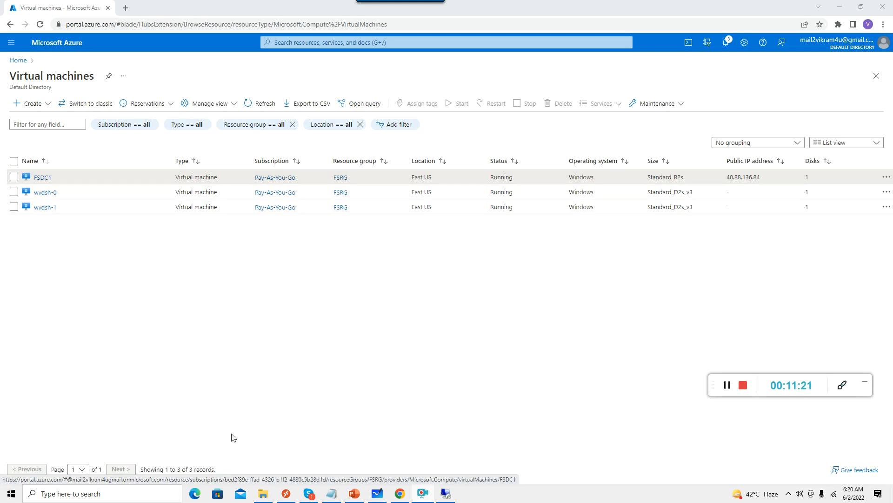
Launch Active Directory Users and Computers with dsa.msc in the remote session.
{"action": "left_click", "coordinate": [446, 494]}
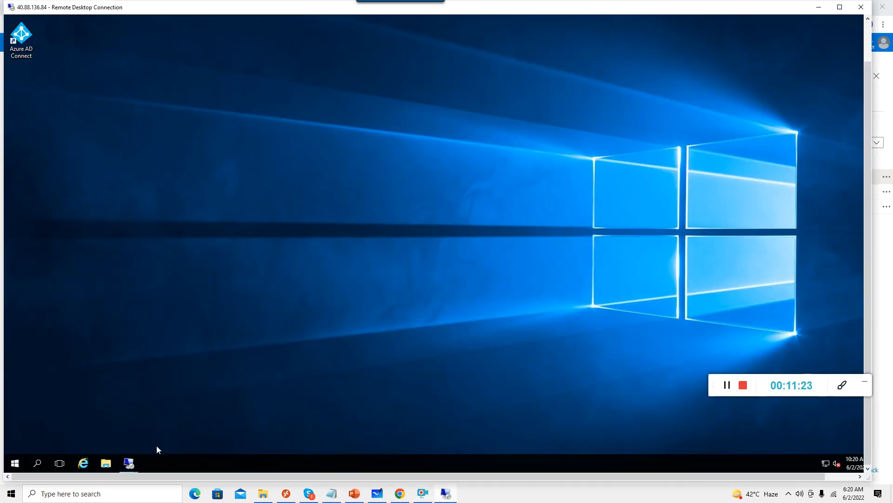
{"action": "left_click_drag", "start_coordinate": [868, 100], "coordinate": [845, 171]}
{"action": "right_click", "coordinate": [19, 467]}
{"action": "left_click", "coordinate": [49, 417]}
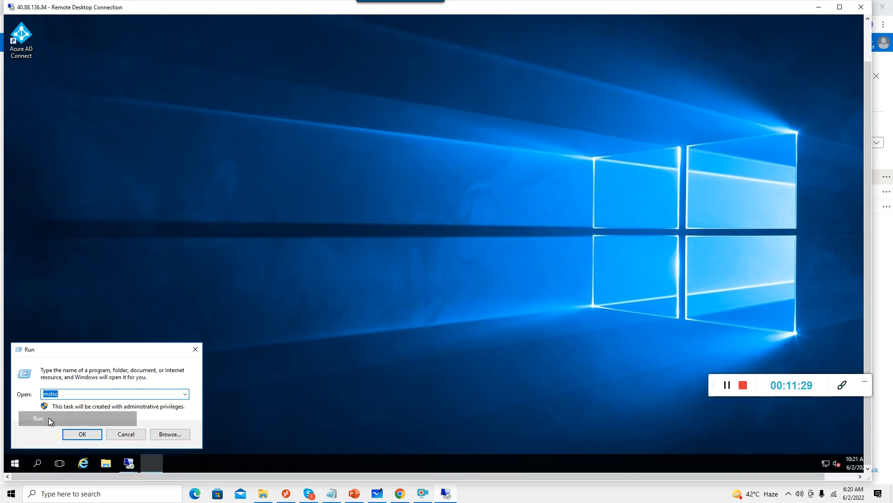
{"action": "type", "text": "dsa.msc"}
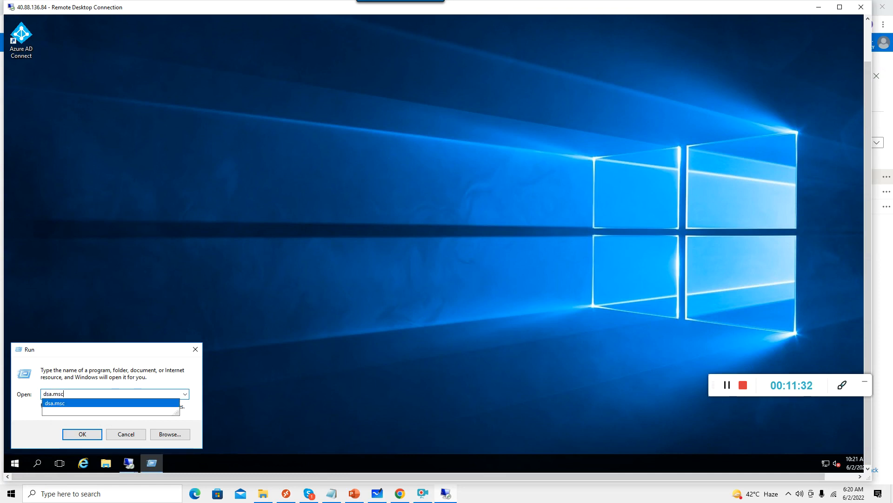
{"action": "key", "text": "Return"}
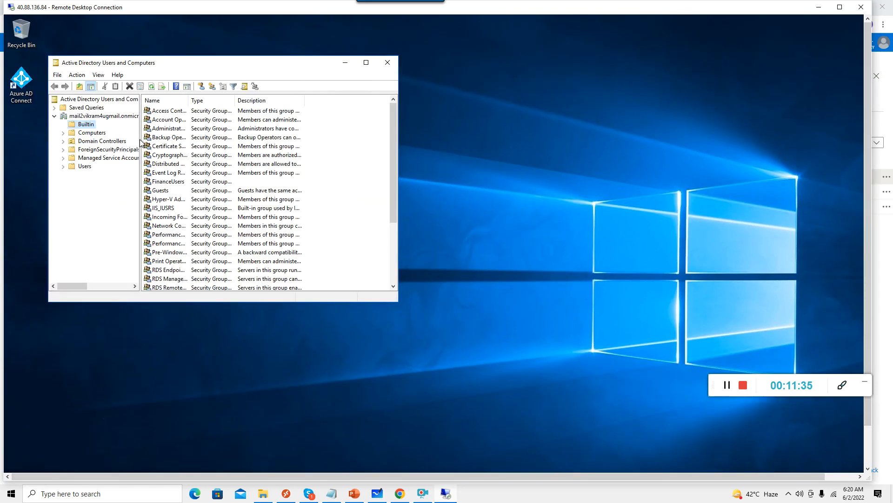
Maximize it, widen the tree pane, and show wvdsh-0 and wvdsh-1 under Computers.
{"action": "left_click", "coordinate": [366, 63]}
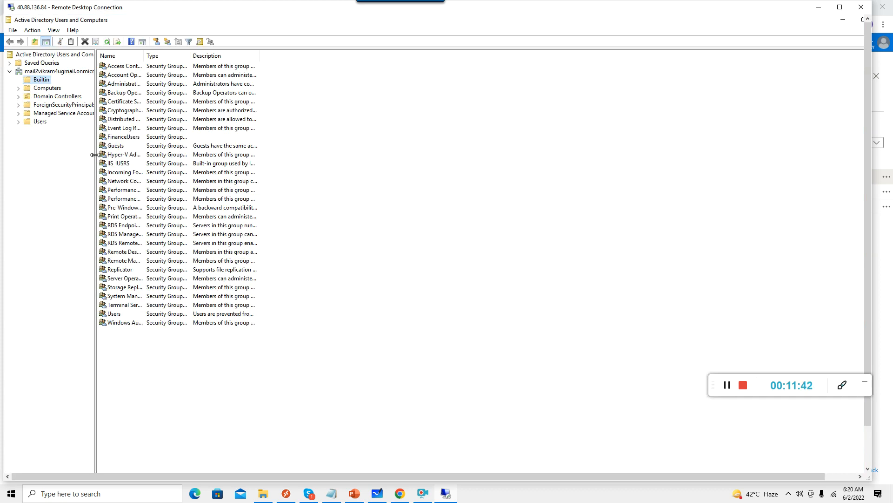
{"action": "left_click_drag", "start_coordinate": [94, 154], "coordinate": [253, 154]}
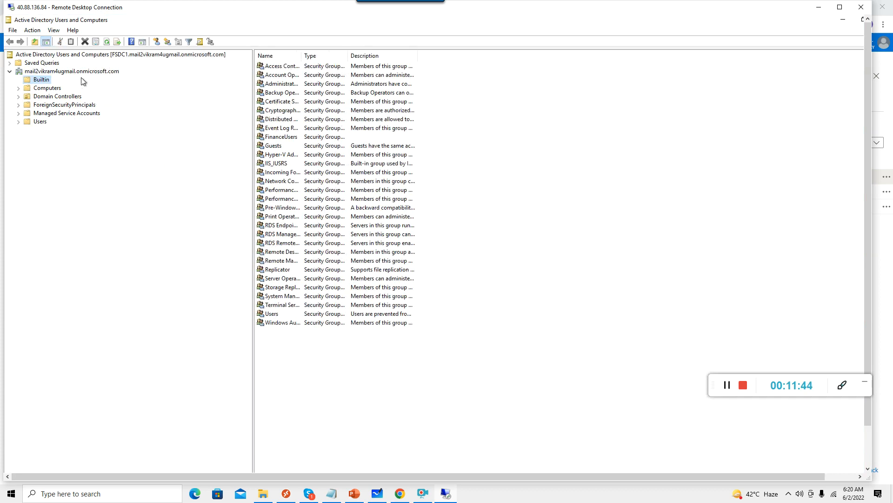
{"action": "key", "text": "Up"}
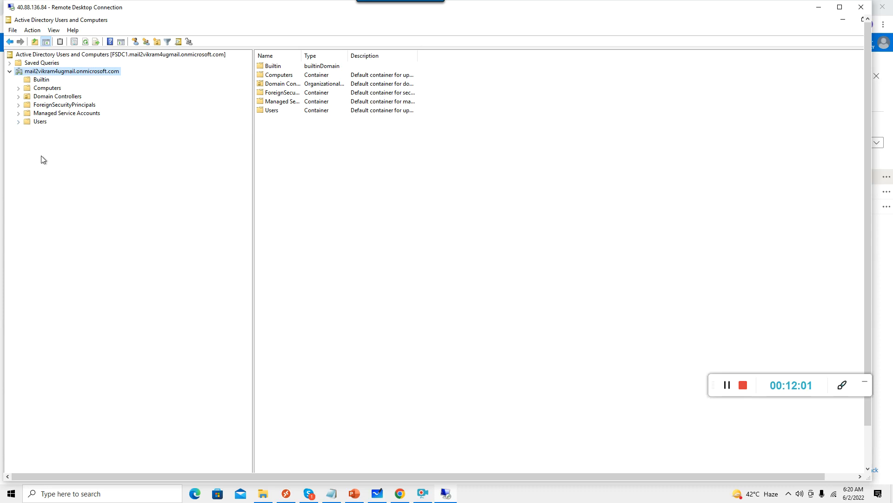
{"action": "left_click", "coordinate": [19, 122]}
{"action": "left_click", "coordinate": [55, 88]}
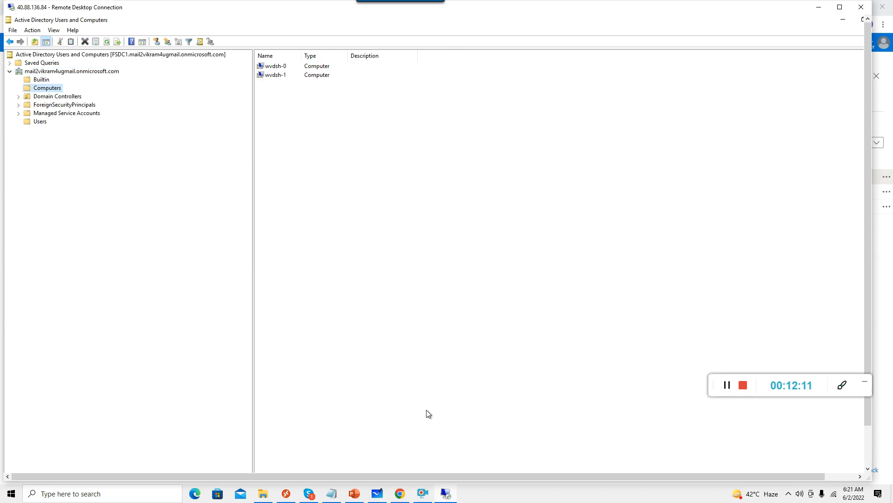
Append '--' to the sitename line in the notes.
{"action": "left_click", "coordinate": [335, 497]}
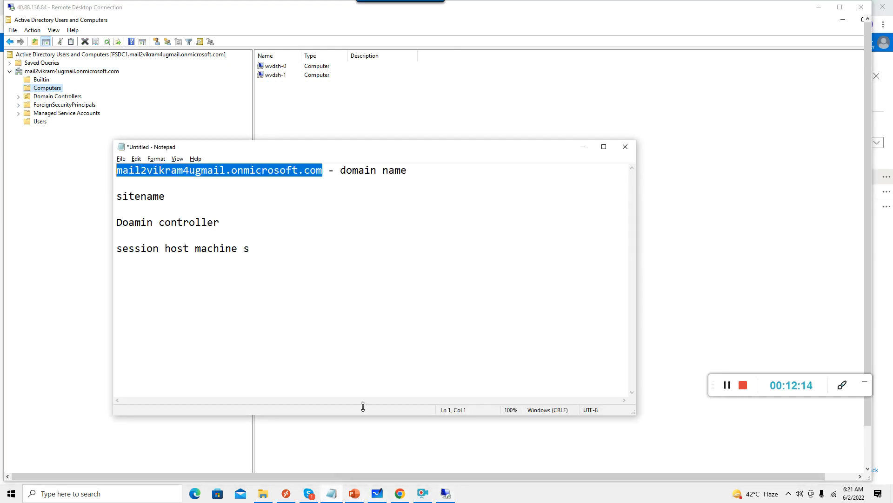
{"action": "left_click", "coordinate": [187, 199]}
{"action": "type", "text": "--"}
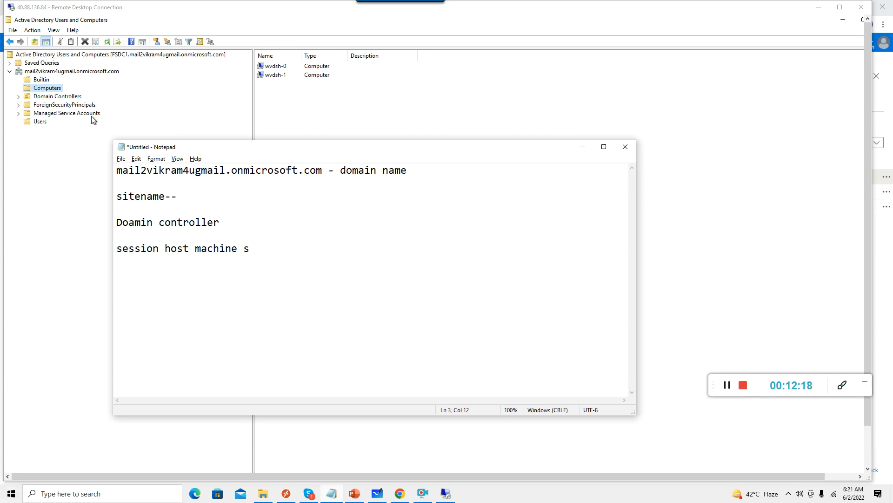
{"action": "left_click", "coordinate": [91, 177]}
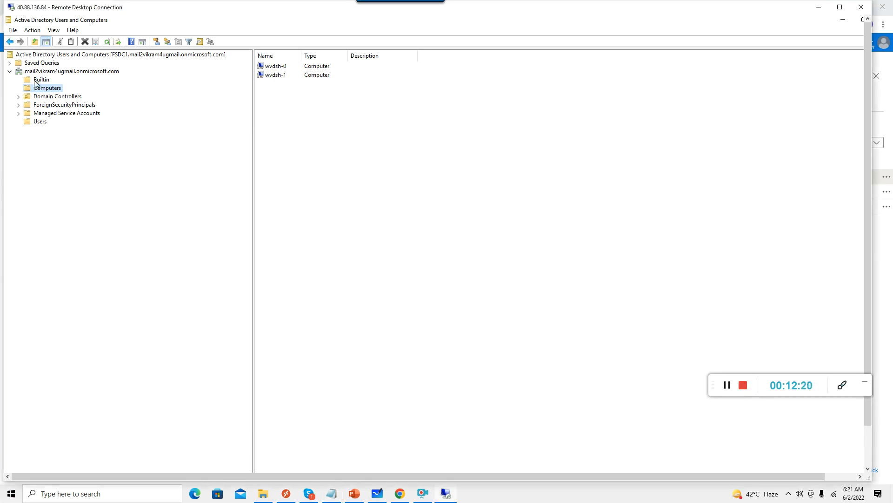
{"action": "left_click_drag", "start_coordinate": [870, 408], "coordinate": [870, 452]}
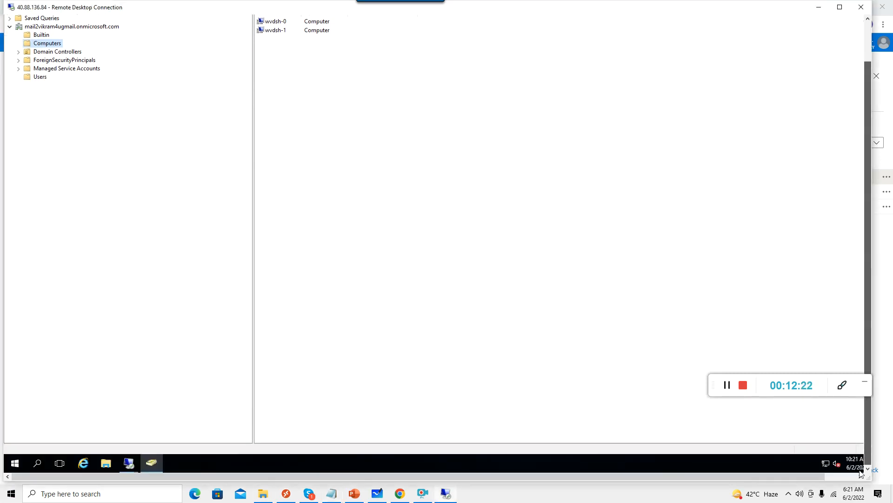
Search 'server' on the remote machine and launch Server Manager.
{"action": "left_click", "coordinate": [39, 464]}
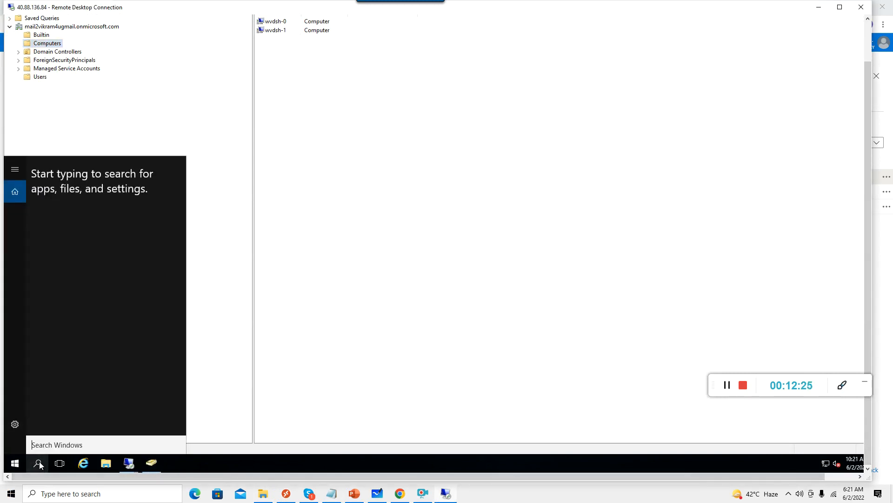
{"action": "type", "text": "se"}
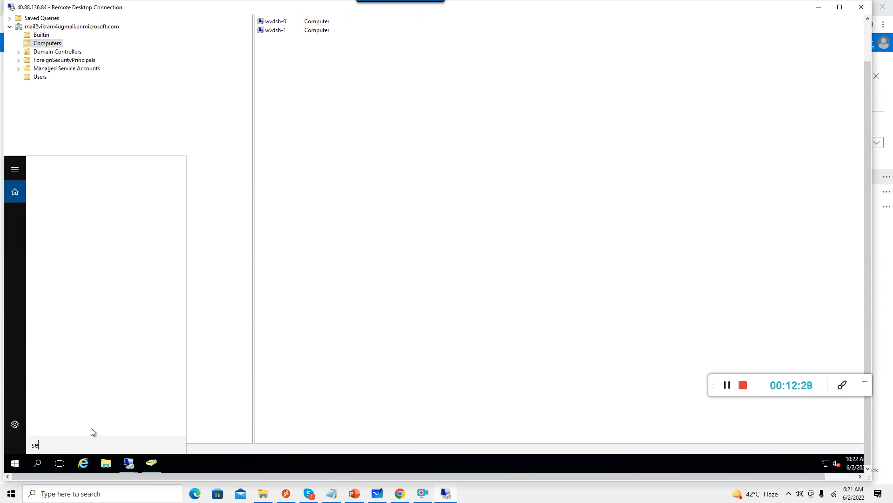
{"action": "type", "text": "rver"}
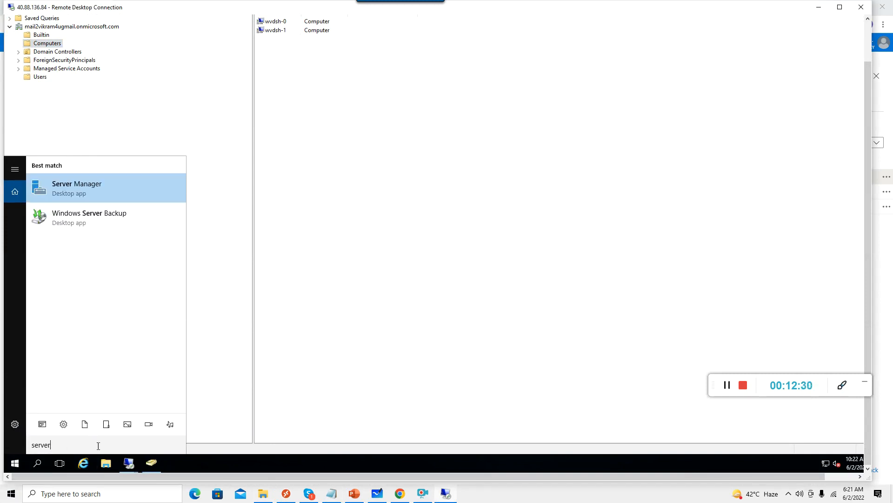
{"action": "left_click", "coordinate": [94, 194]}
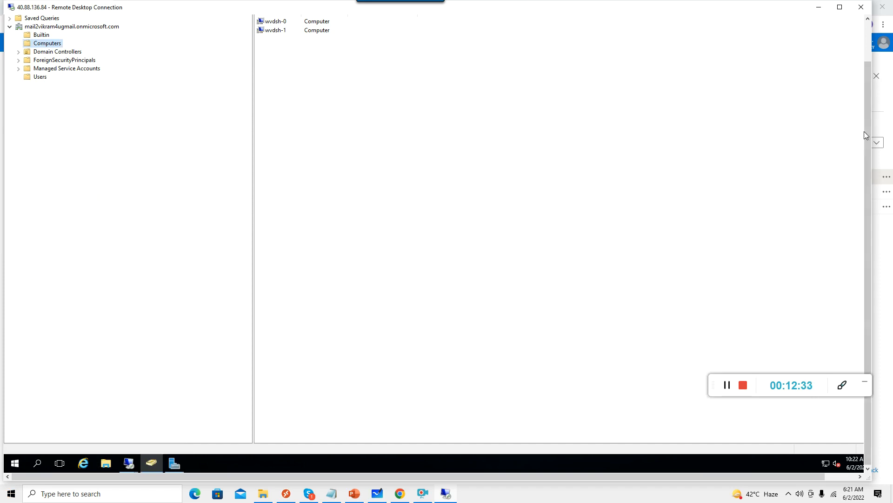
{"action": "left_click_drag", "start_coordinate": [868, 129], "coordinate": [871, 96]}
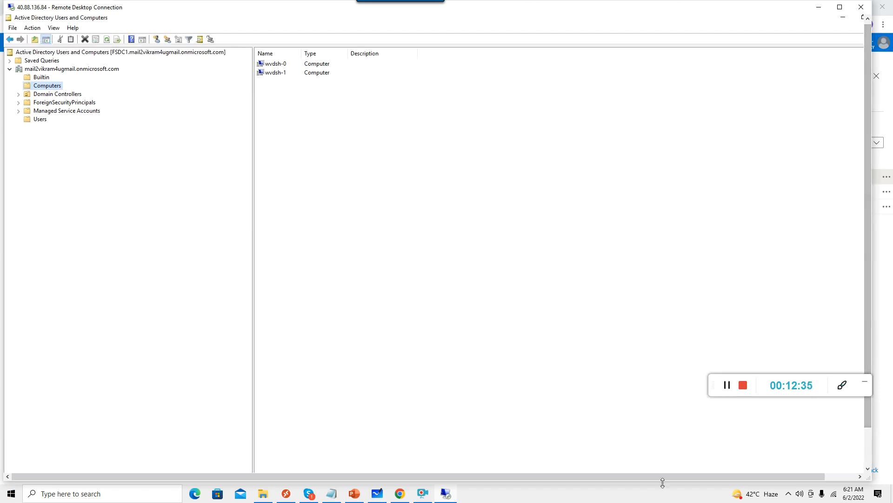
{"action": "left_click_drag", "start_coordinate": [703, 476], "coordinate": [790, 470]}
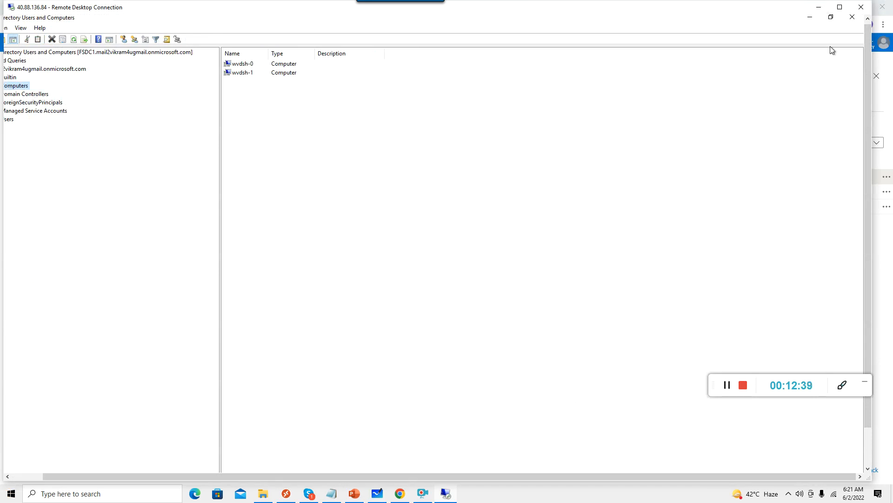
In AD Sites and Services, expand Sites > Azure > Servers > FSDC1.
{"action": "left_click", "coordinate": [811, 17]}
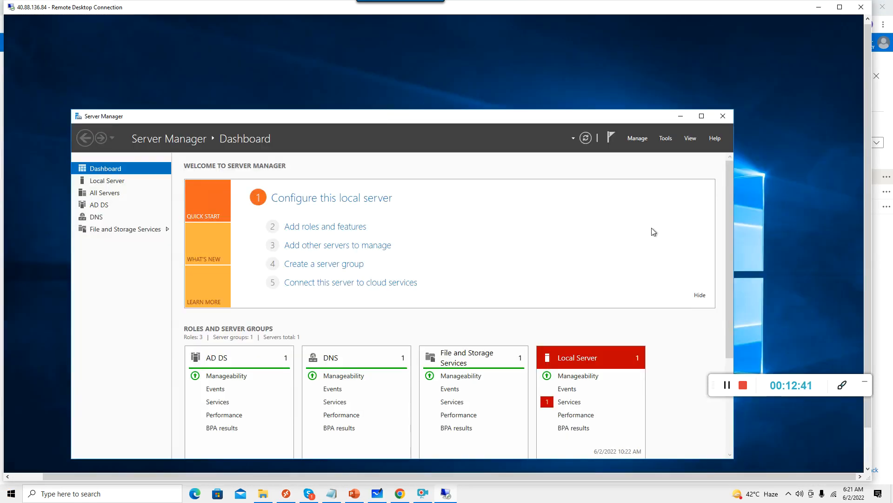
{"action": "left_click", "coordinate": [666, 138]}
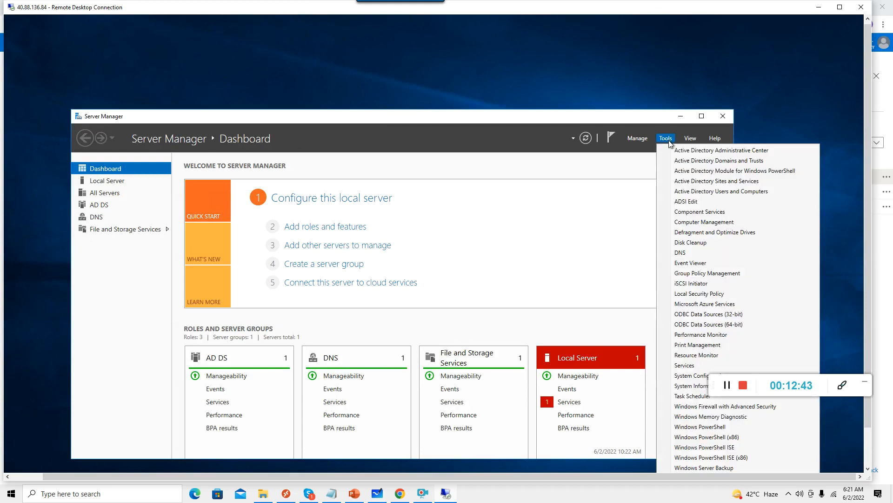
{"action": "left_click", "coordinate": [722, 181]}
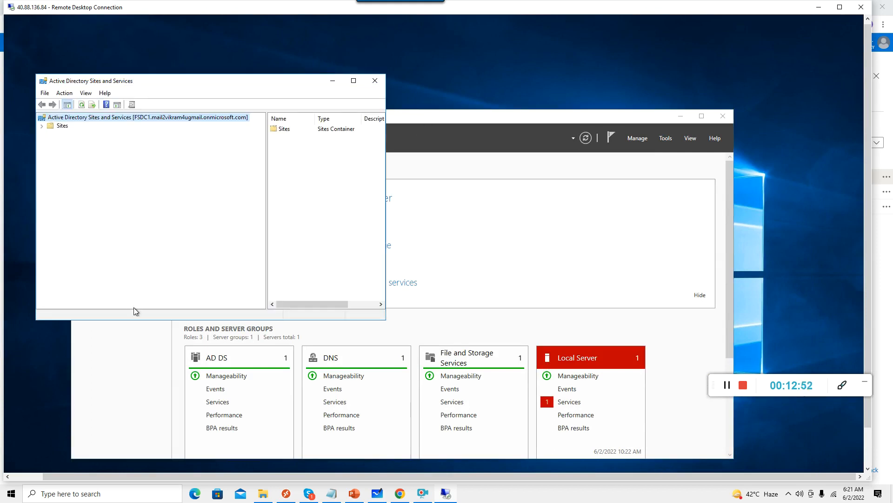
{"action": "left_click", "coordinate": [42, 126]}
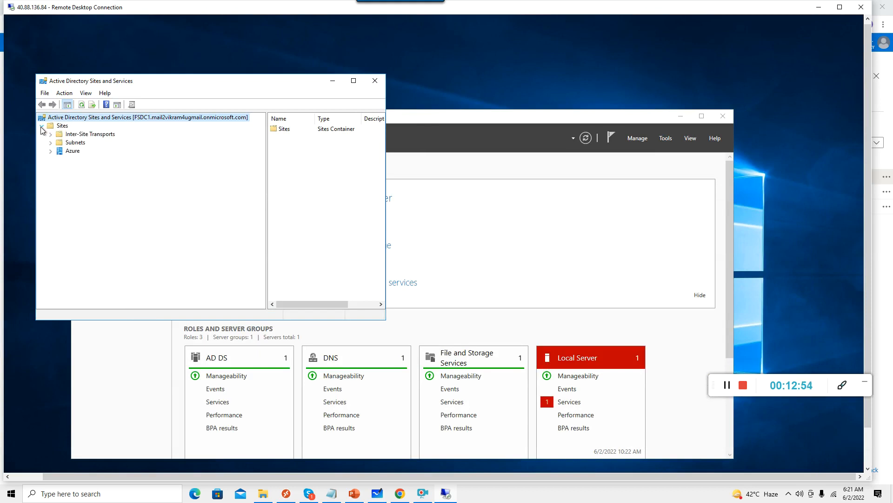
{"action": "left_click", "coordinate": [52, 151]}
{"action": "left_click", "coordinate": [60, 160]}
{"action": "left_click", "coordinate": [69, 168]}
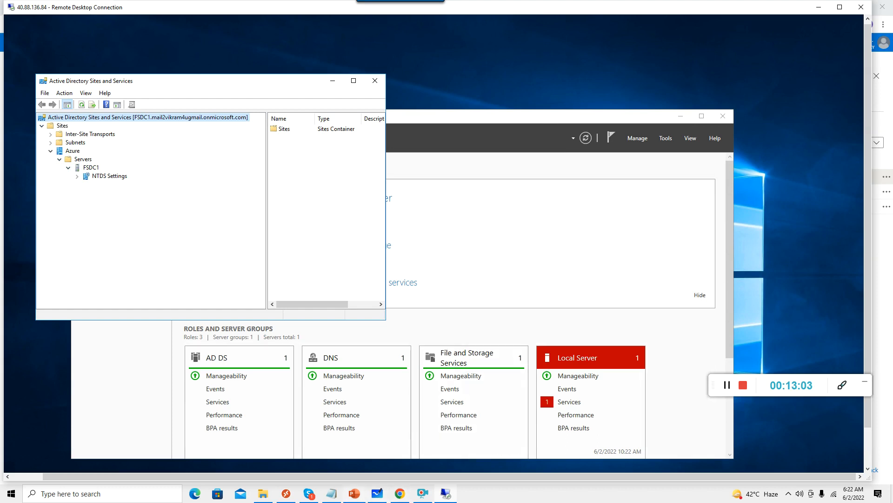
Record 'Azure' as the site name in the notes and add blank lines below.
{"action": "left_click", "coordinate": [331, 493]}
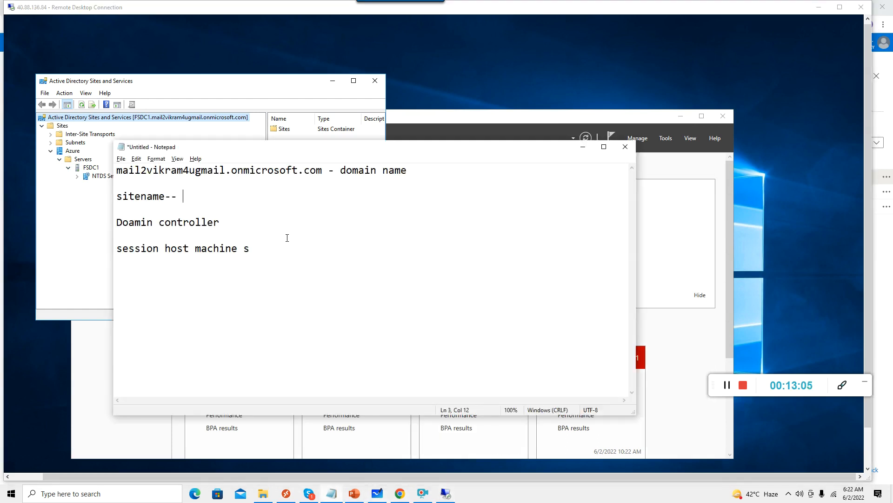
{"action": "type", "text": "Azure"}
{"action": "left_click_drag", "start_coordinate": [329, 170], "coordinate": [389, 171]}
{"action": "left_click", "coordinate": [390, 220]}
{"action": "left_click", "coordinate": [275, 251]}
{"action": "key", "text": "Return"}
{"action": "key", "text": "Return"}
{"action": "left_click", "coordinate": [400, 493]}
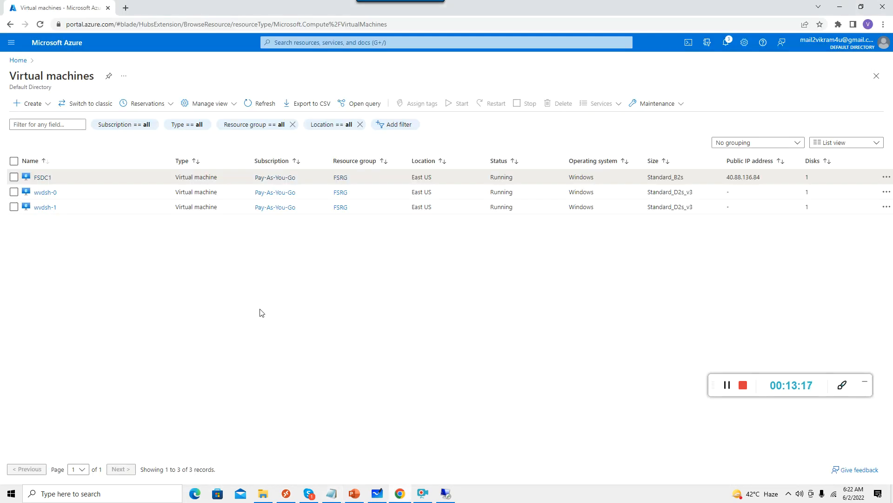
Open FSDC1's overview and note its private IP 10.0.0.4 in Notepad.
{"action": "left_click", "coordinate": [43, 178]}
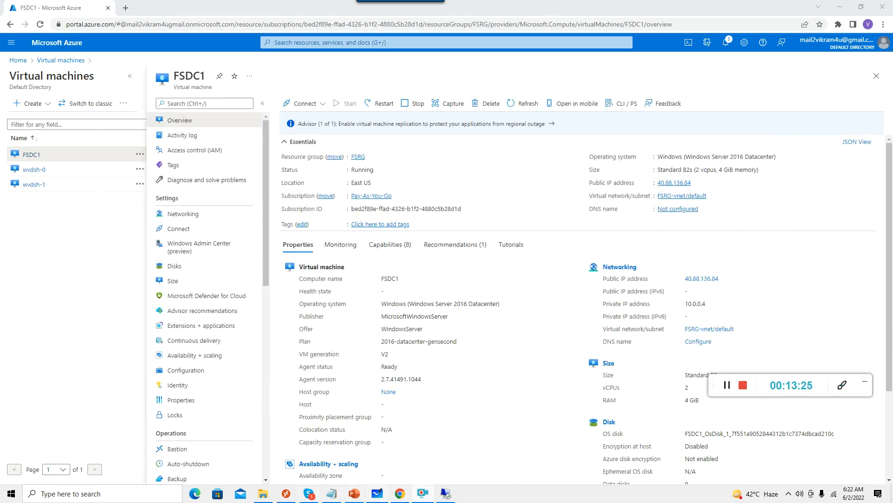
{"action": "left_click", "coordinate": [331, 494]}
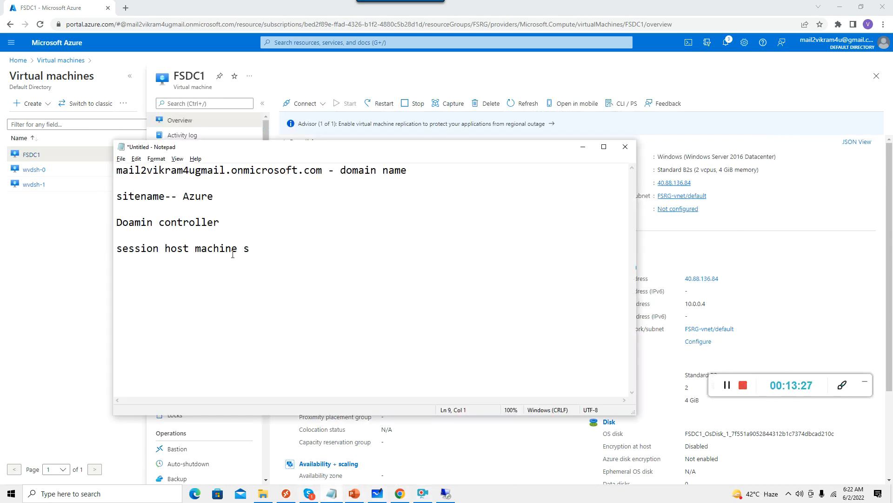
{"action": "type", "text": "10.0.0.4"}
{"action": "left_click", "coordinate": [582, 147]}
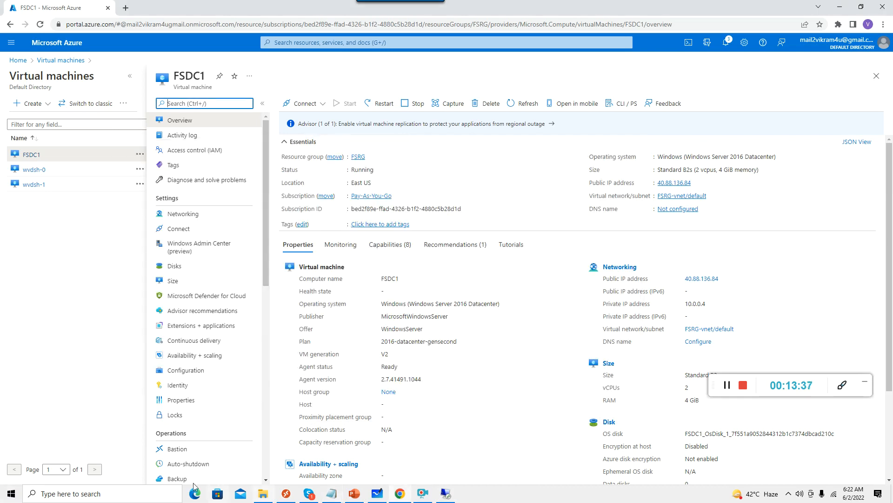
Review the Fslogix slide, highlighting its four NetApp setup steps.
{"action": "left_click", "coordinate": [400, 494]}
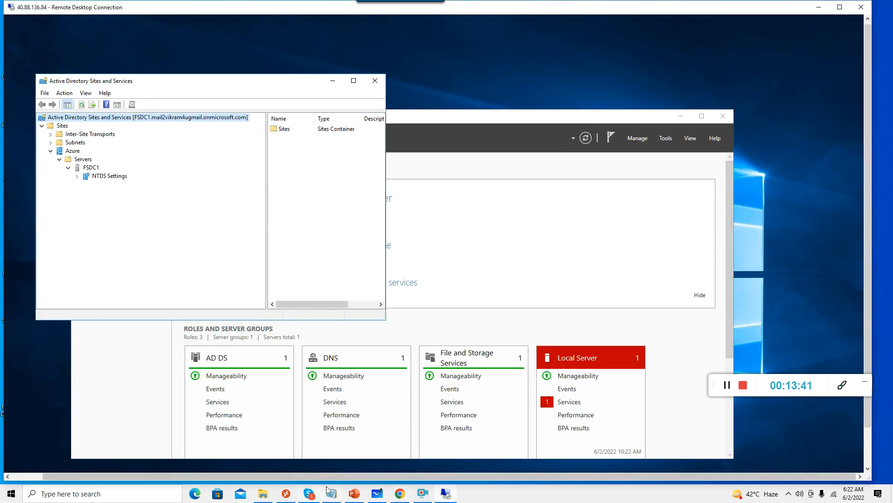
{"action": "left_click", "coordinate": [349, 494]}
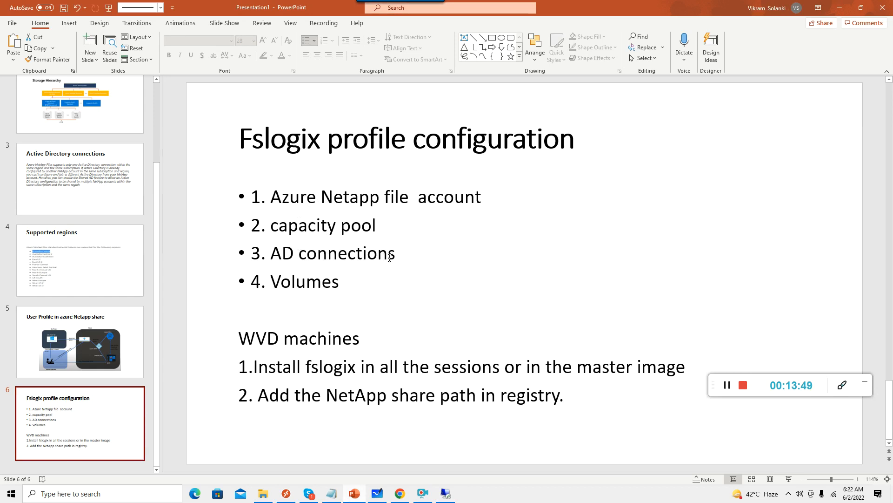
{"action": "left_click_drag", "start_coordinate": [341, 285], "coordinate": [256, 196]}
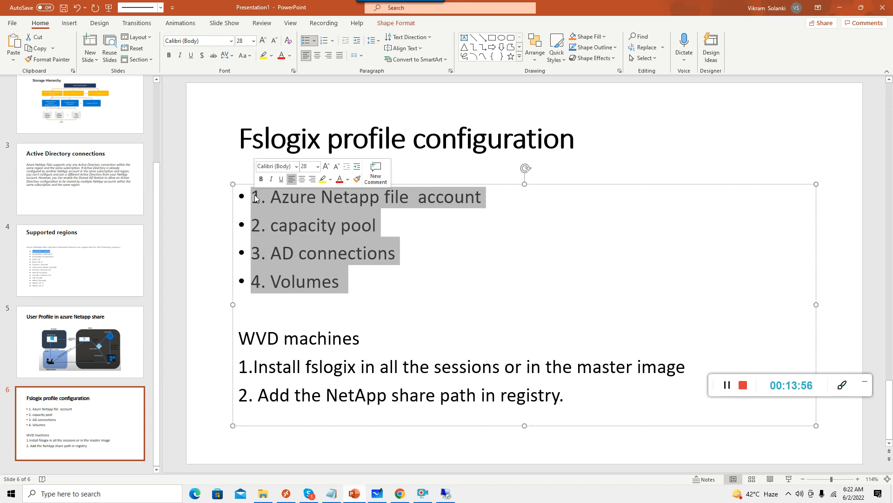
Close AD Sites and Services and Server Manager on the remote server.
{"action": "key", "text": "alt+Tab"}
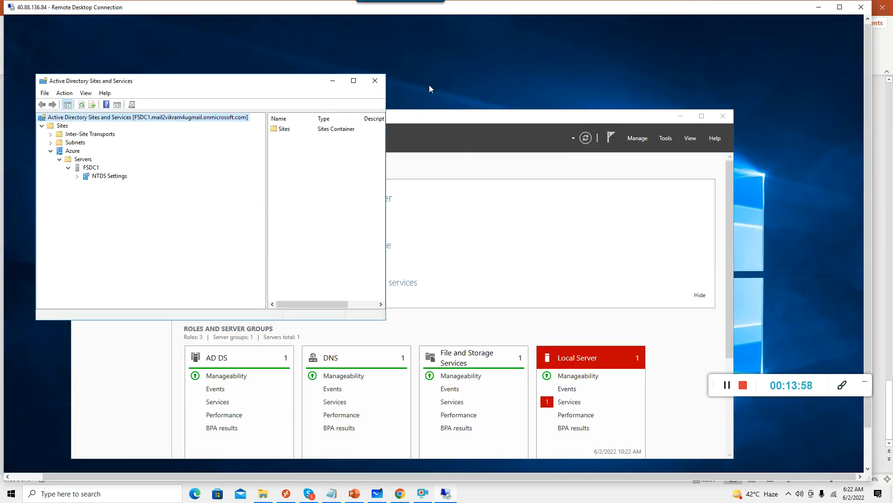
{"action": "left_click", "coordinate": [375, 81]}
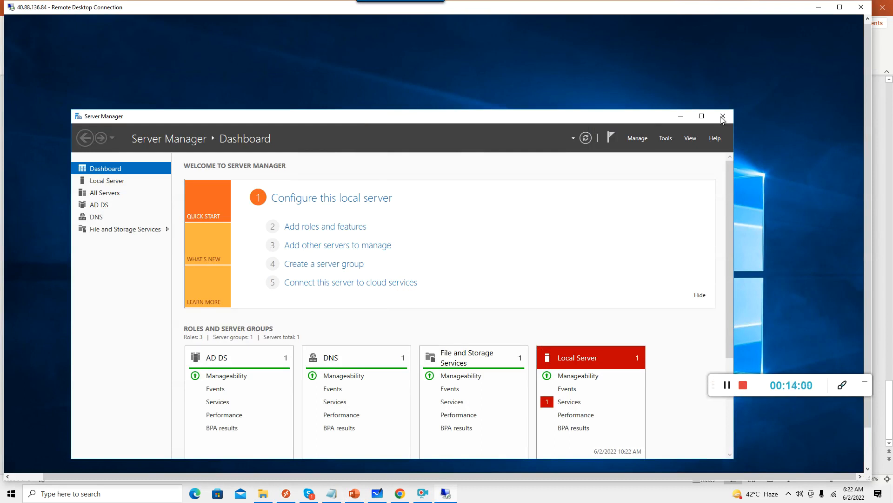
{"action": "left_click", "coordinate": [723, 115]}
{"action": "left_click", "coordinate": [391, 493]}
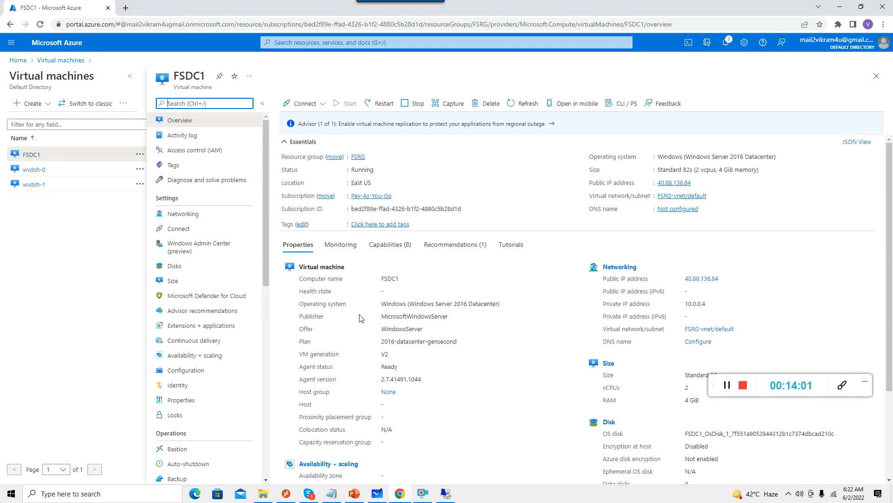
From the portal home, search 'azure netapp' and open Azure NetApp Files.
{"action": "left_click", "coordinate": [17, 61]}
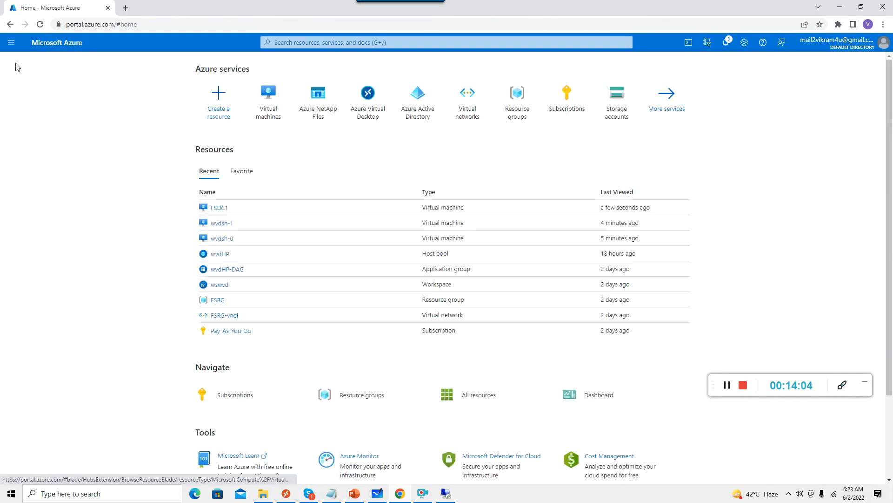
{"action": "left_click", "coordinate": [325, 43]}
{"action": "type", "text": "azure"}
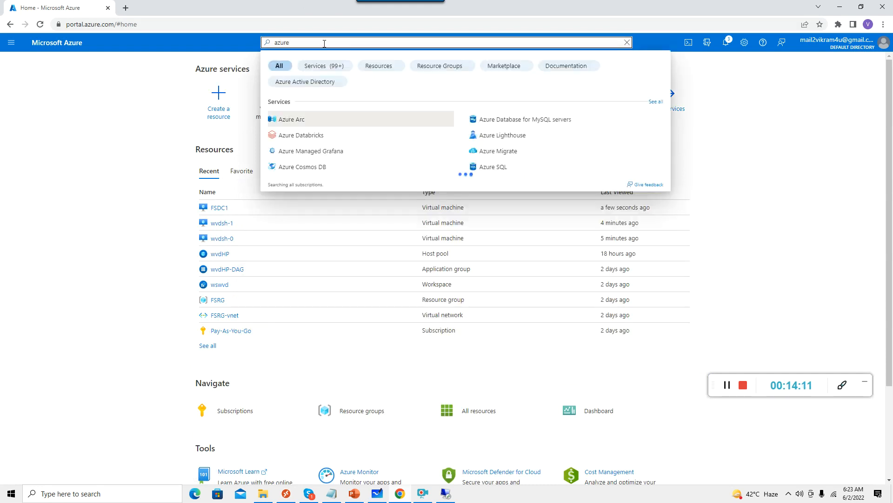
{"action": "type", "text": " net"}
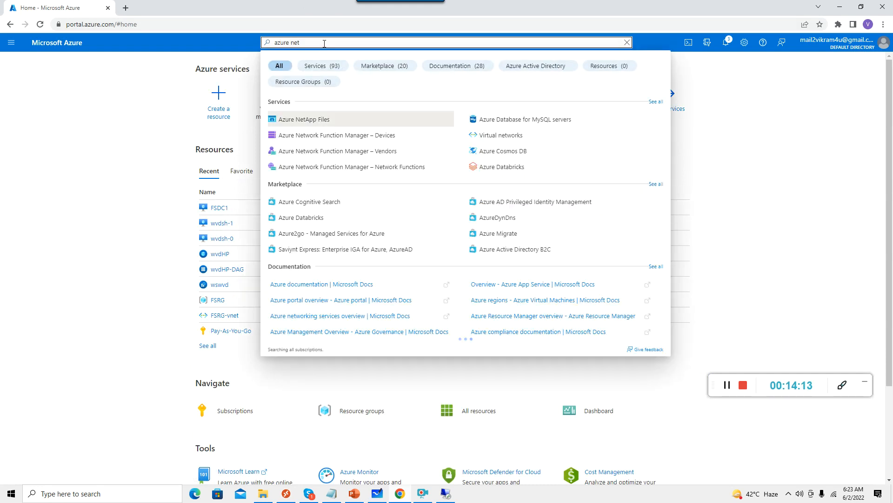
{"action": "type", "text": "app"}
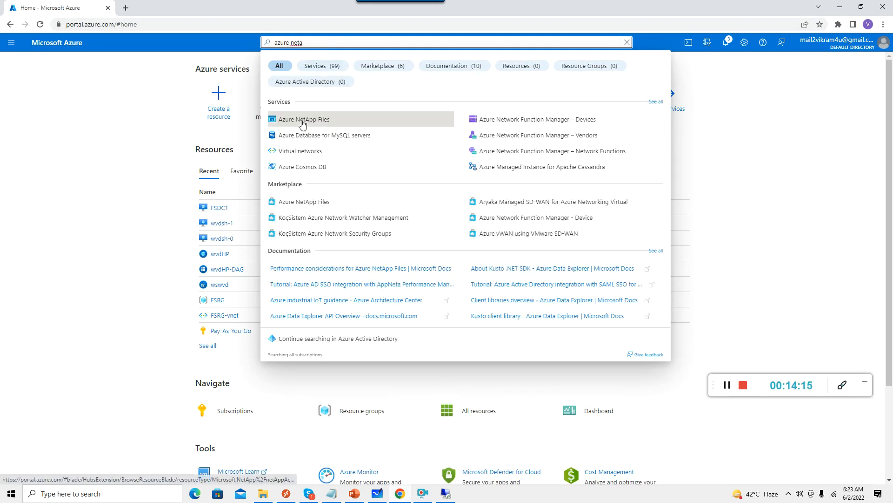
{"action": "left_click", "coordinate": [300, 120]}
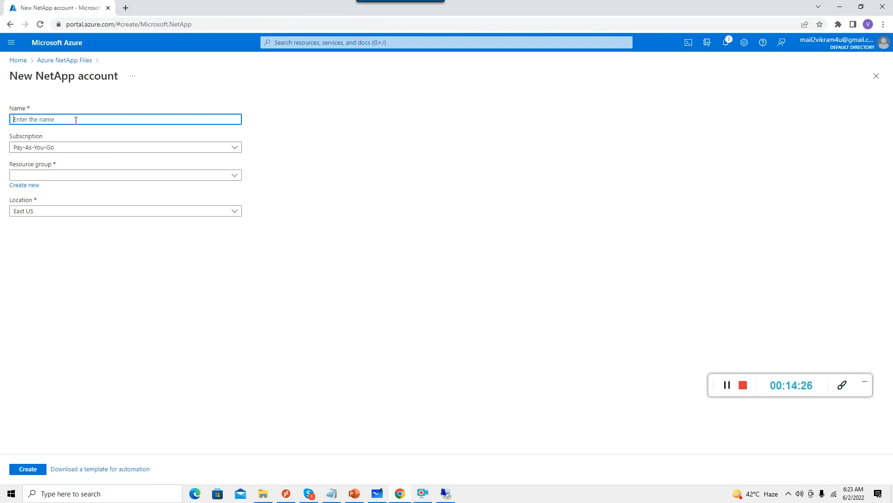
Create NetApp account ANF-0 in resource group FSRG, East US.
{"action": "type", "text": "ANF-0"}
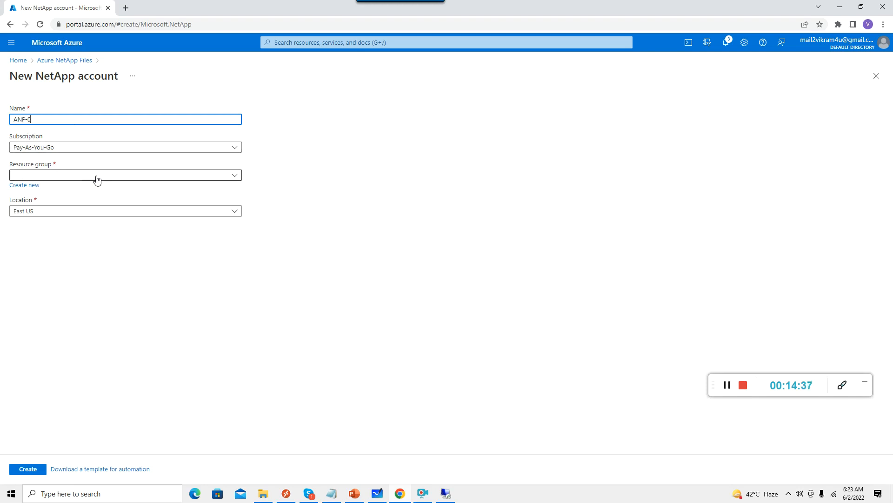
{"action": "left_click", "coordinate": [234, 176]}
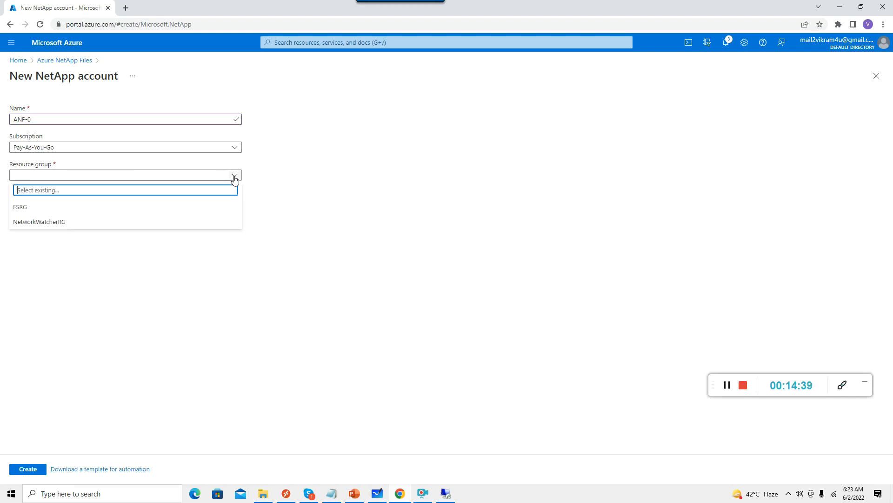
{"action": "left_click", "coordinate": [25, 212]}
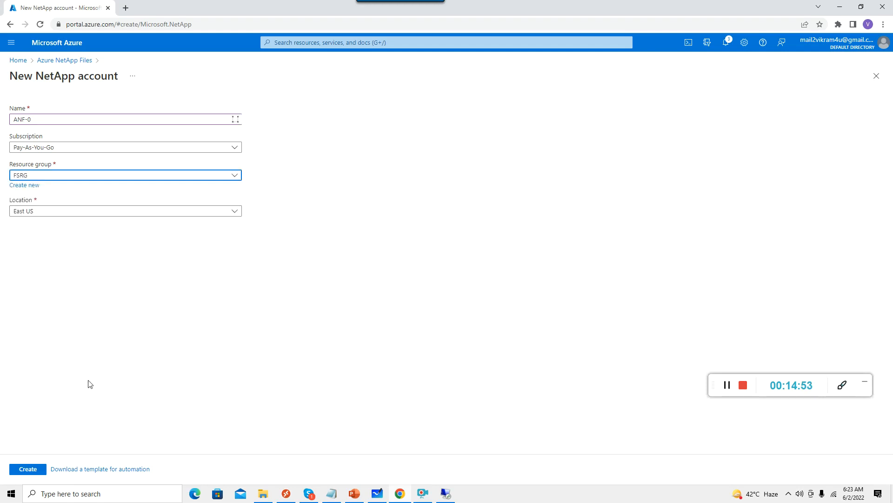
{"action": "left_click", "coordinate": [24, 470]}
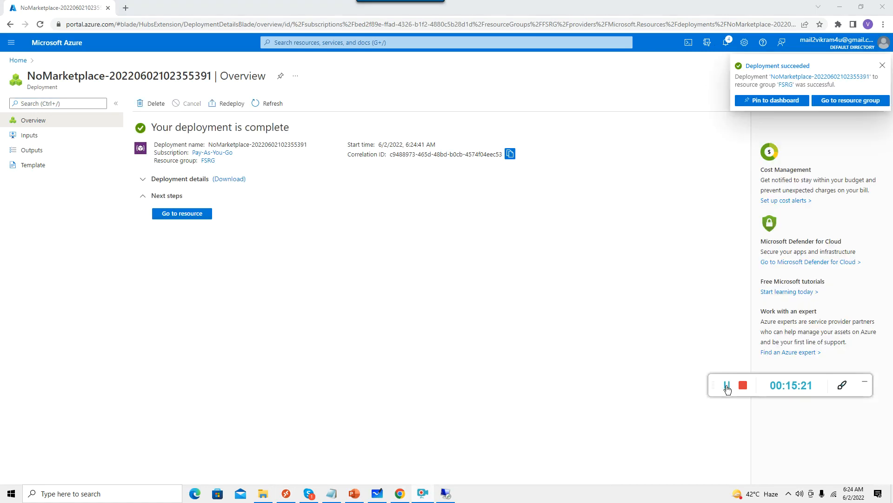
Dismiss the deployment notice, open ANF-0 and view its empty Capacity pools page.
{"action": "left_click", "coordinate": [883, 65]}
{"action": "left_click", "coordinate": [883, 65]}
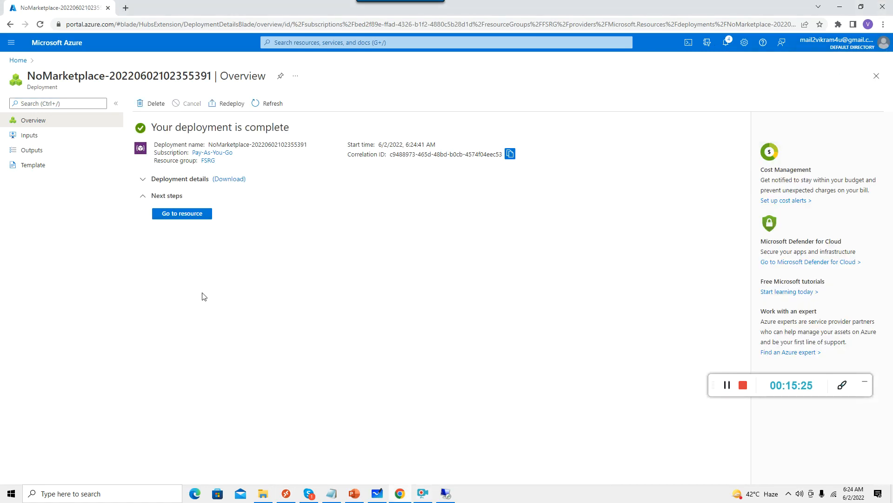
{"action": "left_click", "coordinate": [183, 214]}
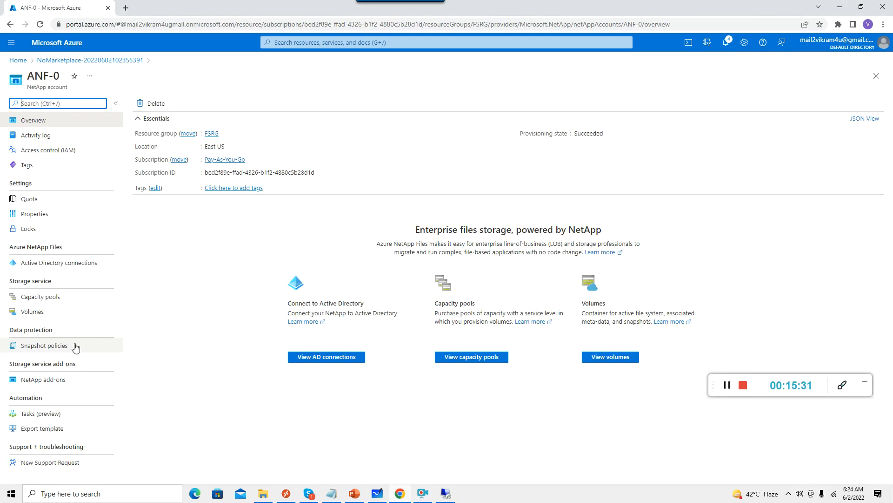
{"action": "left_click", "coordinate": [50, 299]}
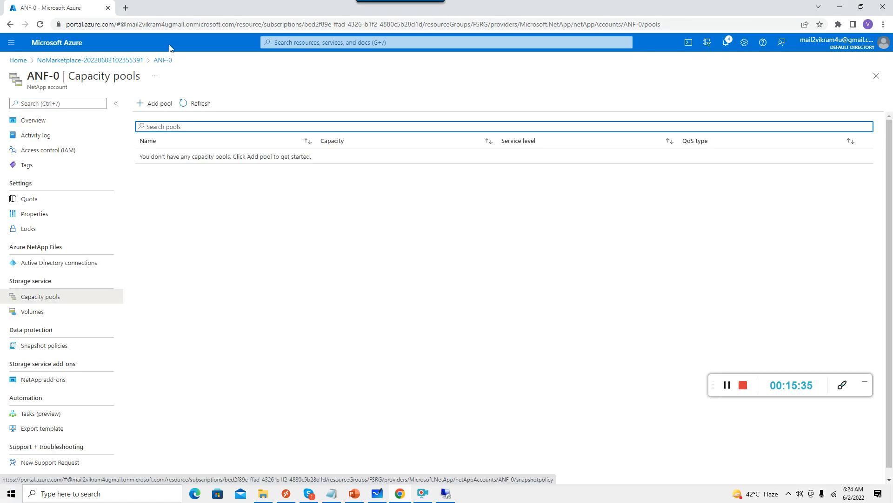
Create pool ANF-Pool-0 at Standard service level, keeping 4 TiB size and Auto QoS.
{"action": "left_click", "coordinate": [162, 107]}
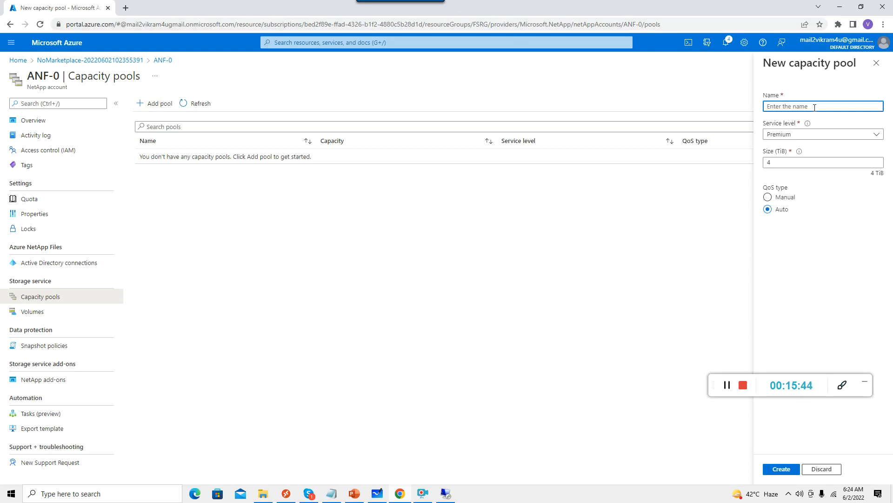
{"action": "type", "text": "a"}
{"action": "key", "text": "BackSpace"}
{"action": "key", "text": "BackSpace"}
{"action": "key", "text": "BackSpace"}
{"action": "type", "text": "ANF-Pool-0"}
{"action": "left_click", "coordinate": [878, 135]}
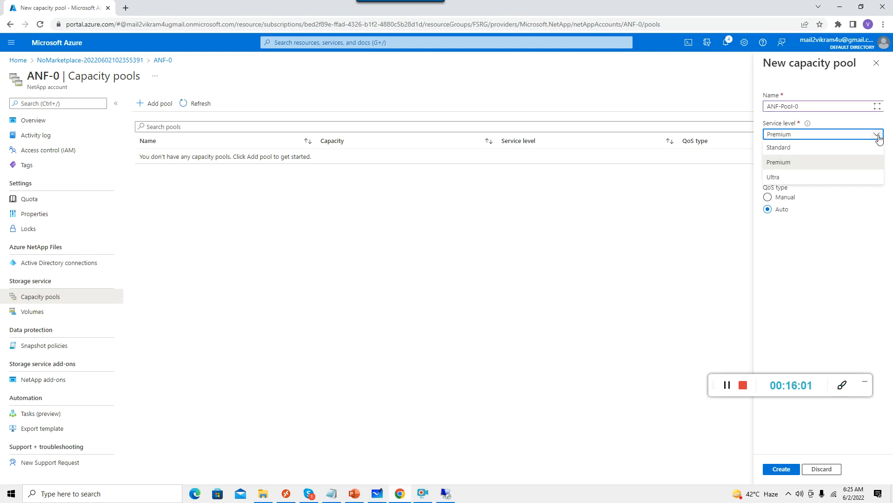
{"action": "left_click", "coordinate": [790, 150]}
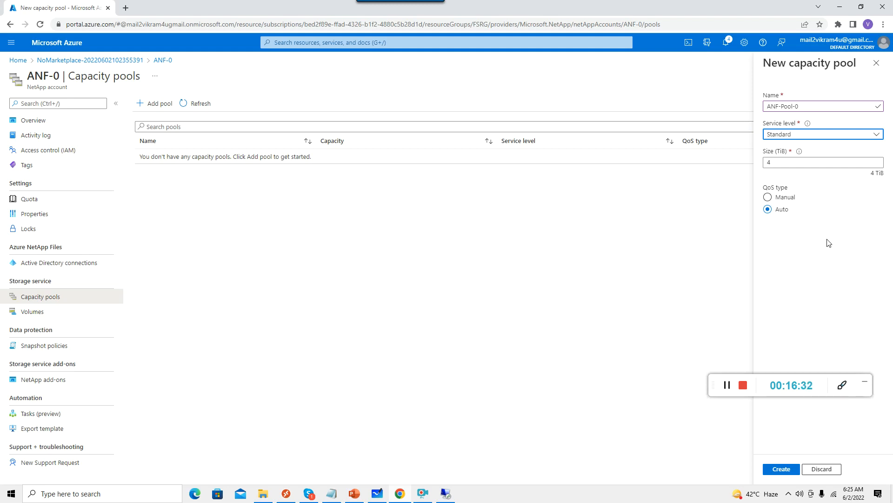
{"action": "left_click", "coordinate": [785, 469]}
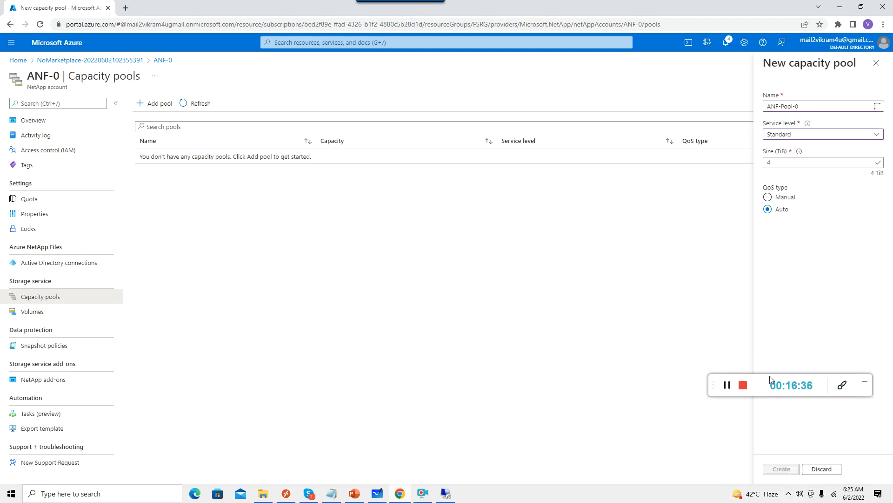
{"action": "left_click_drag", "start_coordinate": [762, 380], "coordinate": [760, 486]}
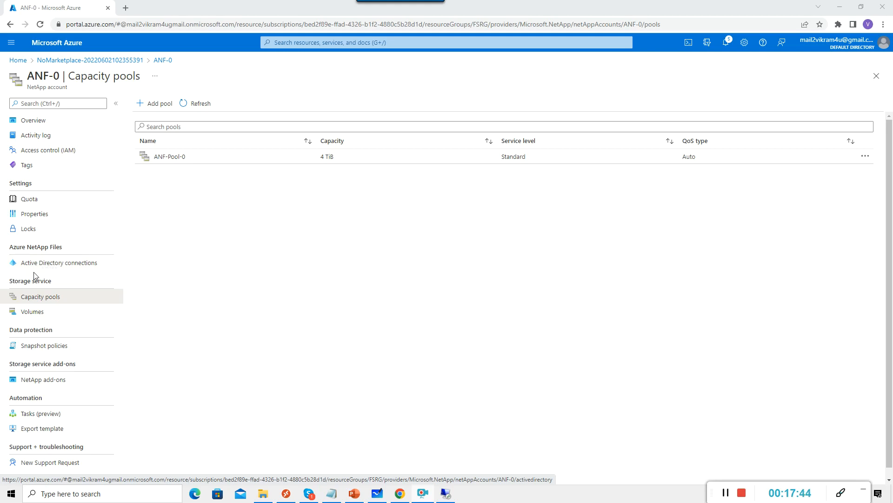
Go to ANF-0's Active Directory connections and start a new Join.
{"action": "left_click", "coordinate": [51, 266]}
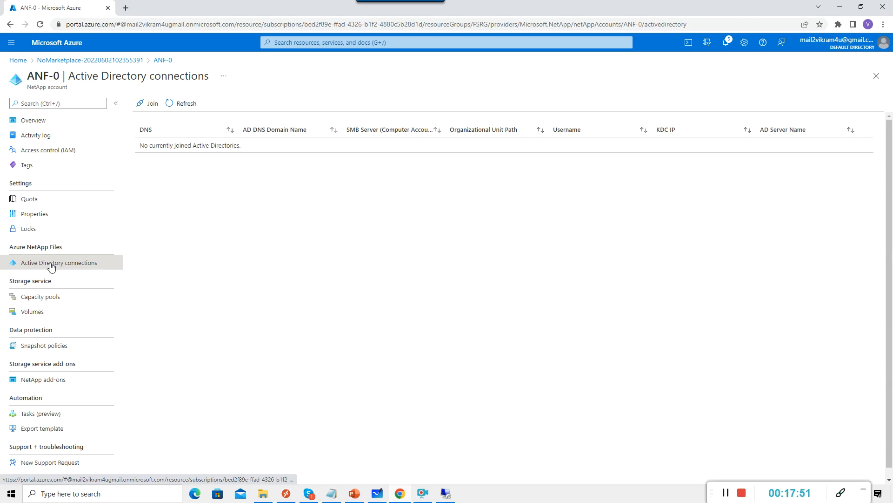
{"action": "left_click", "coordinate": [155, 104]}
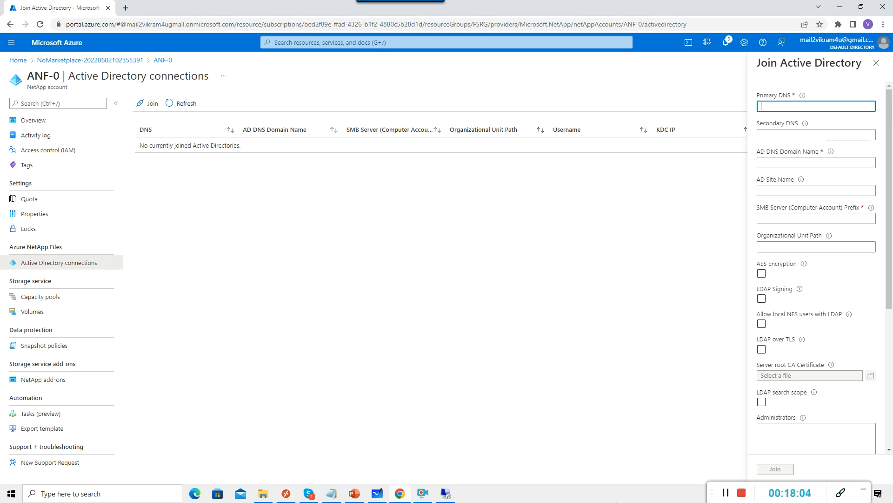
Copy the domain controller address 10.0.0.4 from the notes into Primary DNS.
{"action": "left_click", "coordinate": [331, 493]}
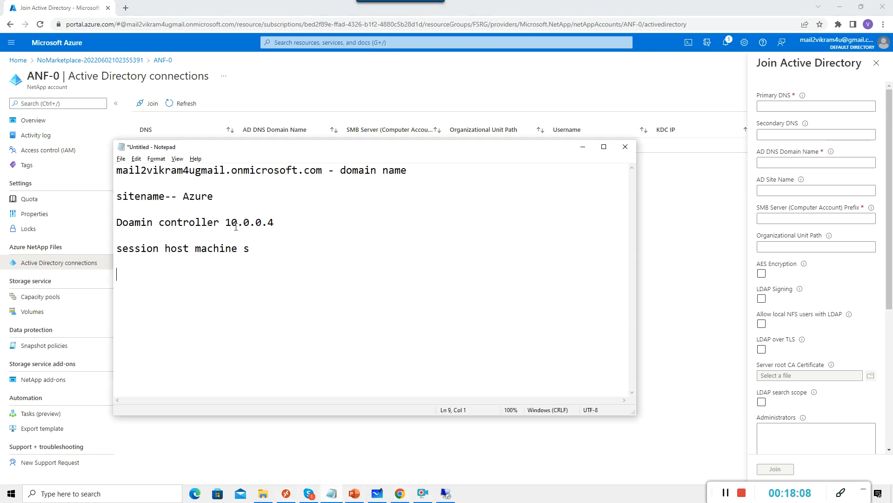
{"action": "left_click_drag", "start_coordinate": [225, 222], "coordinate": [274, 222]}
{"action": "key", "text": "ctrl+c"}
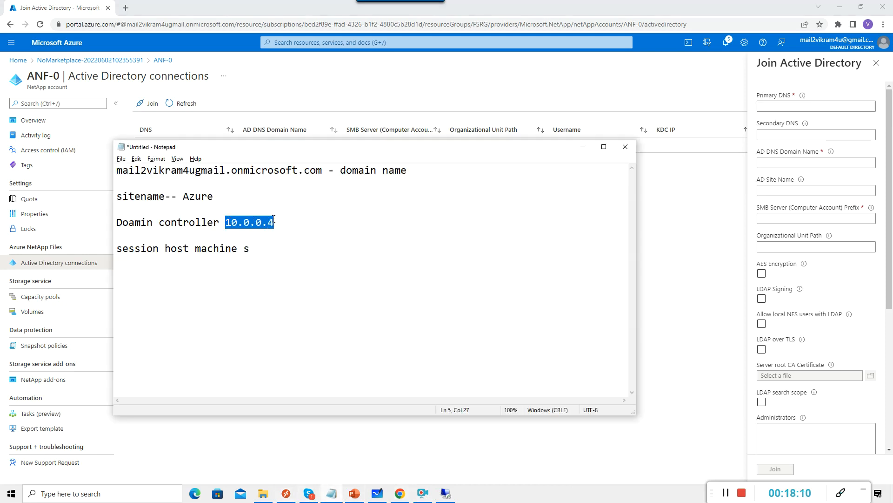
{"action": "left_click", "coordinate": [785, 103]}
{"action": "key", "text": "ctrl+v"}
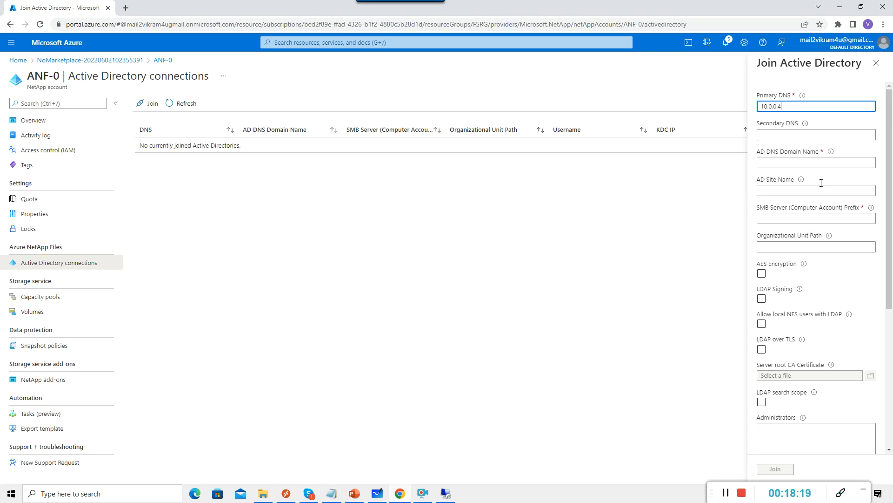
Paste the tenant's onmicrosoft.com domain name from the notes into AD DNS Domain Name.
{"action": "left_click", "coordinate": [787, 164]}
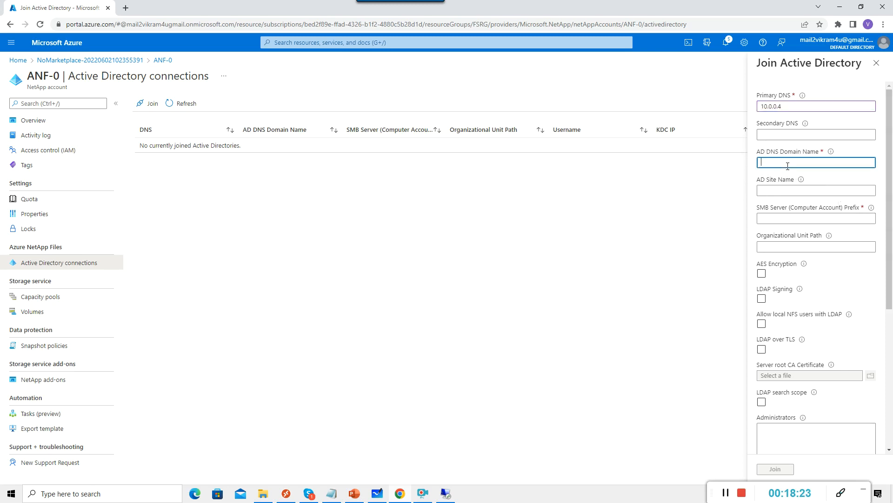
{"action": "key", "text": "alt+Tab"}
{"action": "mouse_move", "coordinate": [832, 153]}
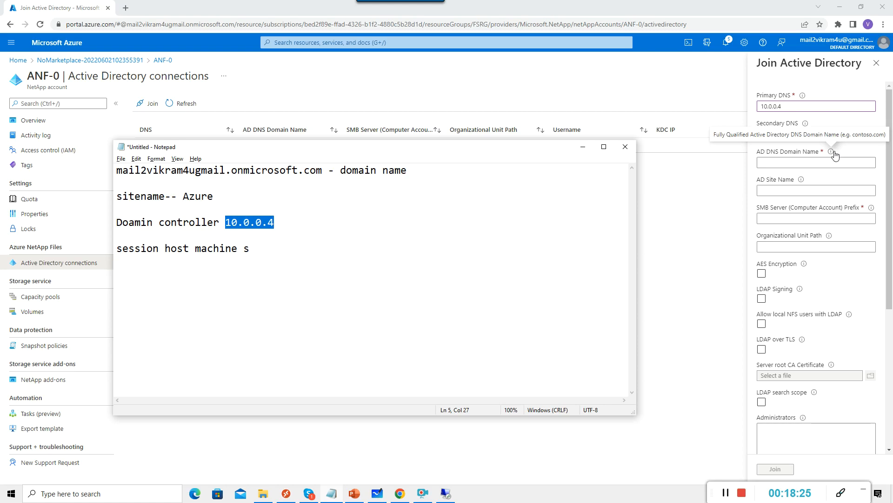
{"action": "left_click", "coordinate": [583, 147]}
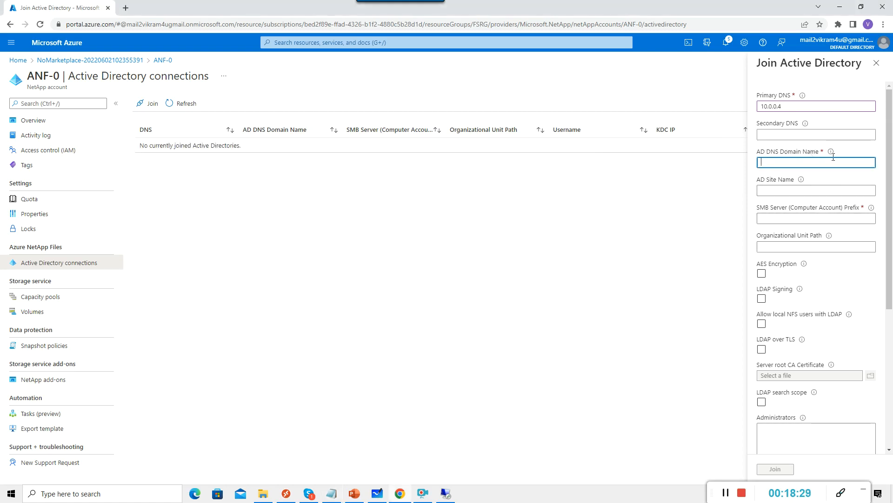
{"action": "mouse_move", "coordinate": [832, 152]}
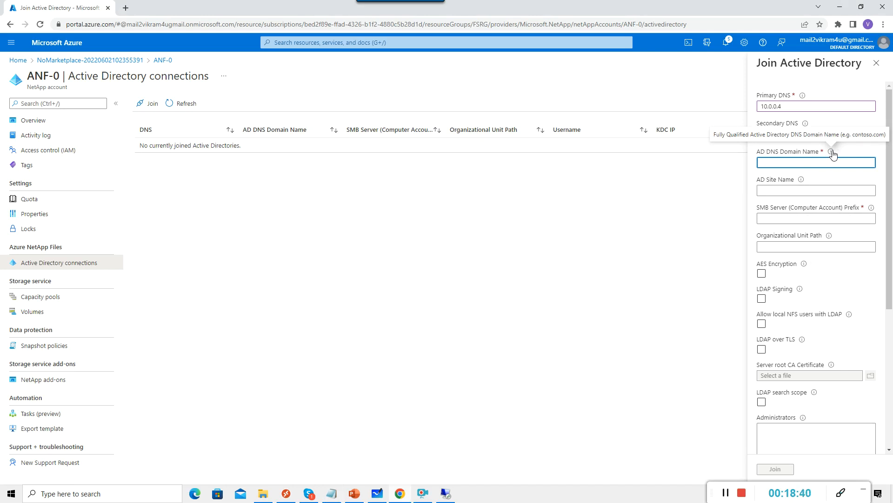
{"action": "key", "text": "alt+Tab"}
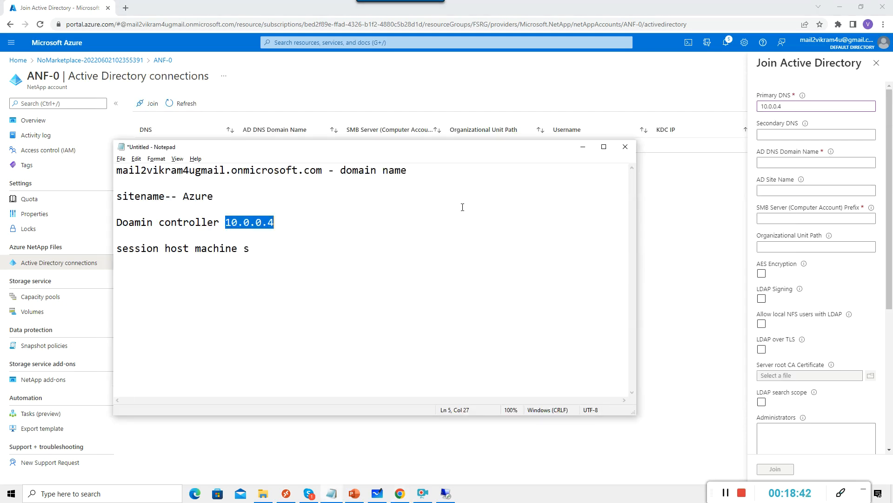
{"action": "left_click_drag", "start_coordinate": [322, 171], "coordinate": [119, 170]}
{"action": "key", "text": "ctrl+c"}
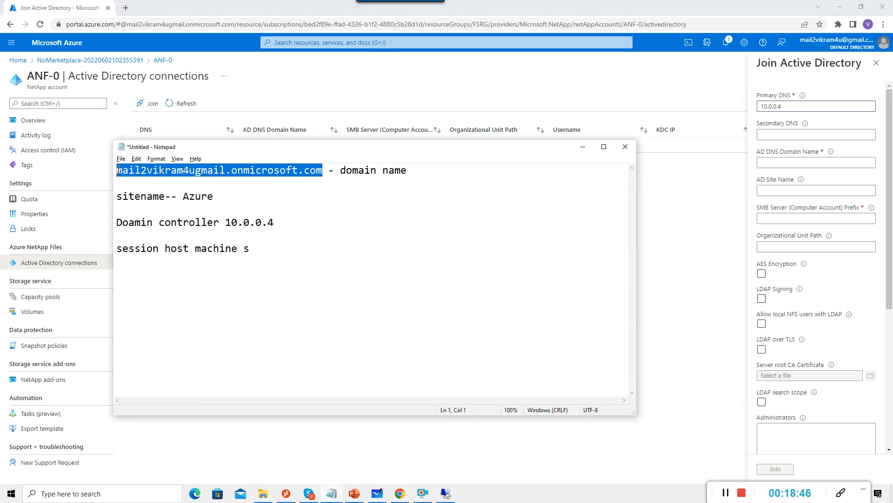
{"action": "left_click", "coordinate": [779, 162]}
{"action": "key", "text": "ctrl+v"}
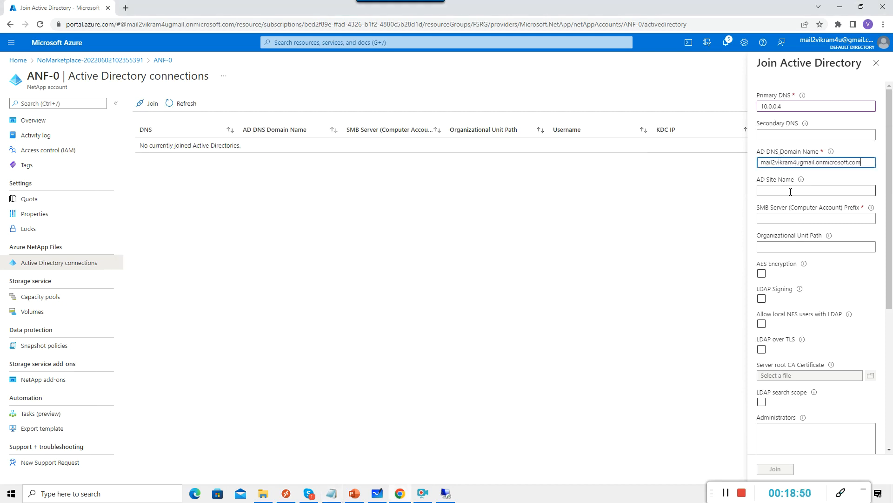
Copy the site name Azure from the notes into AD Site Name.
{"action": "left_click", "coordinate": [791, 191]}
{"action": "key", "text": "alt+Tab"}
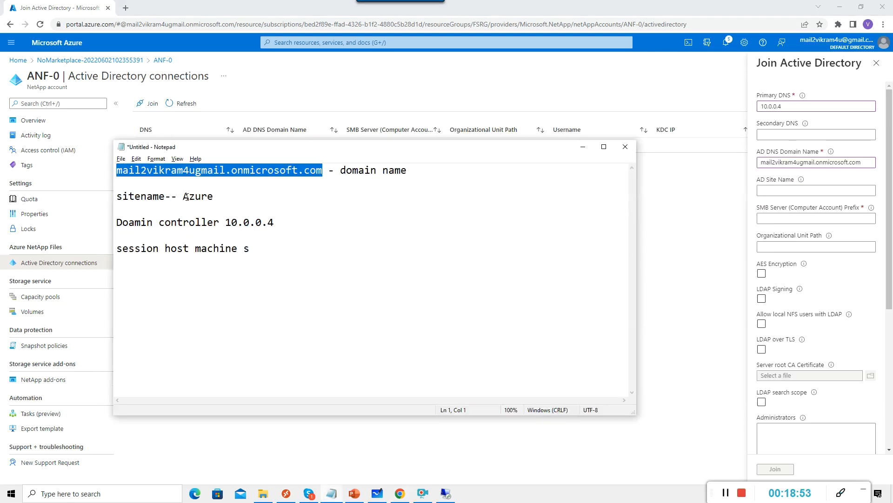
{"action": "left_click_drag", "start_coordinate": [183, 197], "coordinate": [216, 199]}
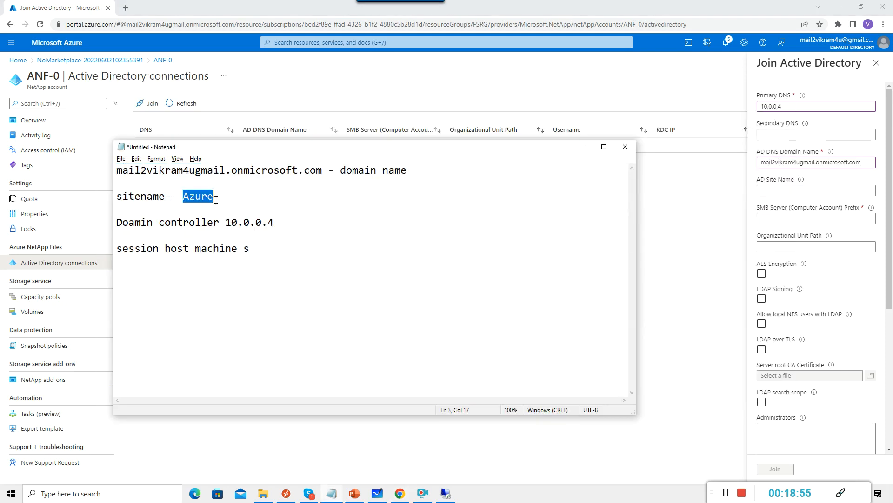
{"action": "key", "text": "ctrl+c"}
{"action": "left_click", "coordinate": [821, 191]}
{"action": "key", "text": "ctrl+v"}
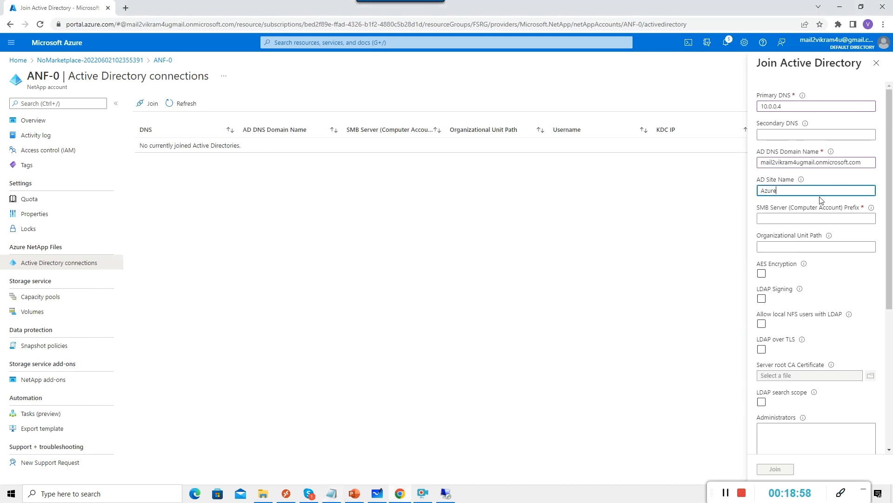
{"action": "left_click", "coordinate": [800, 218]}
Enter ANFShare as the SMB server computer account prefix, fixing a typo.
{"action": "type", "text": "ANF"}
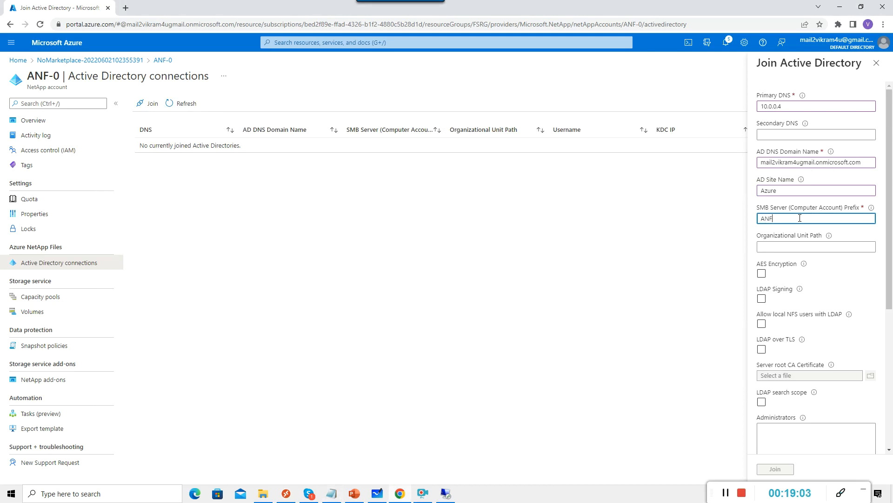
{"action": "type", "text": "-"}
{"action": "type", "text": "share"}
{"action": "key", "text": "BackSpace"}
{"action": "key", "text": "BackSpace"}
{"action": "key", "text": "BackSpace"}
{"action": "key", "text": "BackSpace"}
{"action": "key", "text": "BackSpace"}
{"action": "key", "text": "BackSpace"}
{"action": "type", "text": "Share"}
{"action": "scroll", "coordinate": [824, 326], "scroll_direction": "down", "scroll_amount": 1}
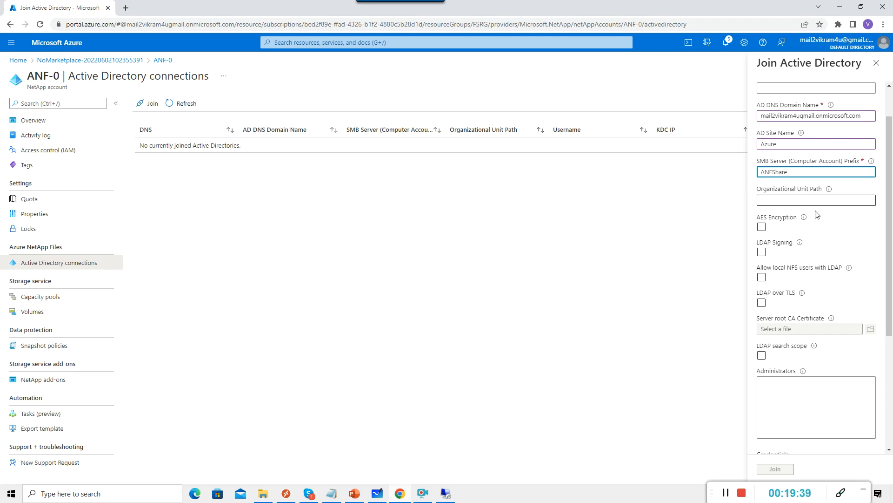
{"action": "scroll", "coordinate": [817, 213], "scroll_direction": "down", "scroll_amount": 4}
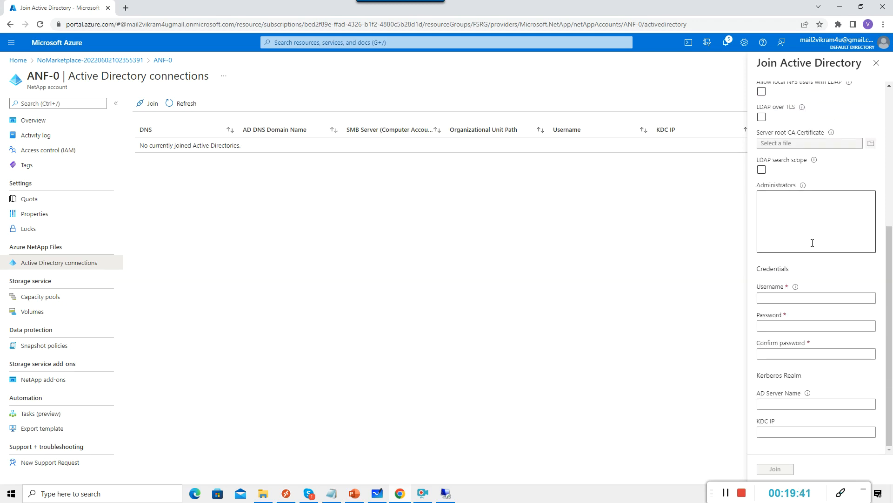
{"action": "scroll", "coordinate": [814, 242], "scroll_direction": "up", "scroll_amount": 2}
{"action": "scroll", "coordinate": [811, 243], "scroll_direction": "down", "scroll_amount": 5}
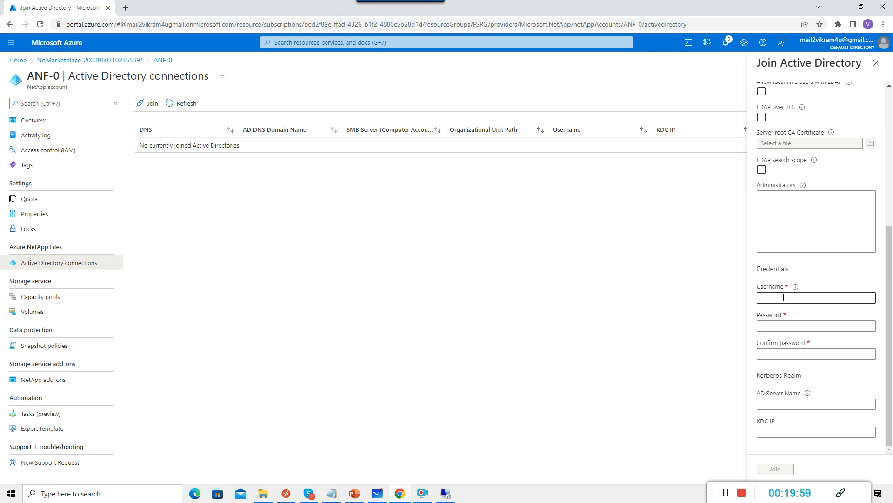
Enter the domain account username, password and a matching confirmation password in Credentials.
{"action": "left_click", "coordinate": [783, 298]}
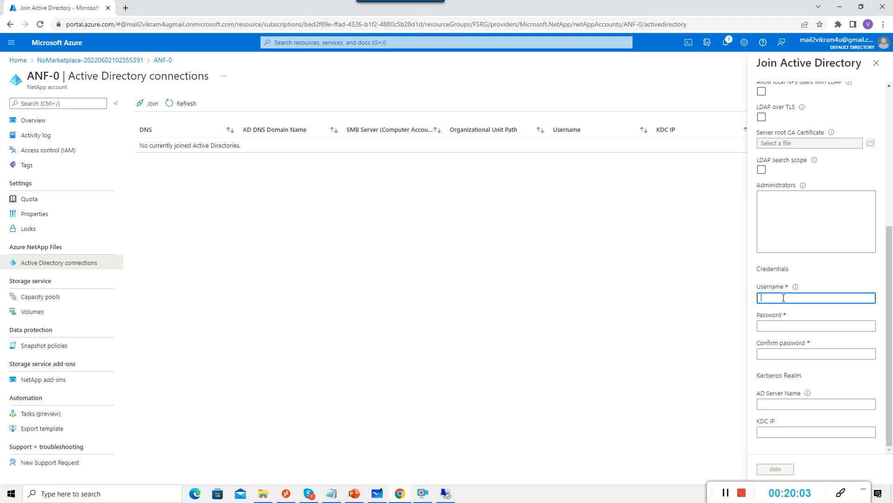
{"action": "type", "text": "vikram"}
{"action": "key", "text": "Tab"}
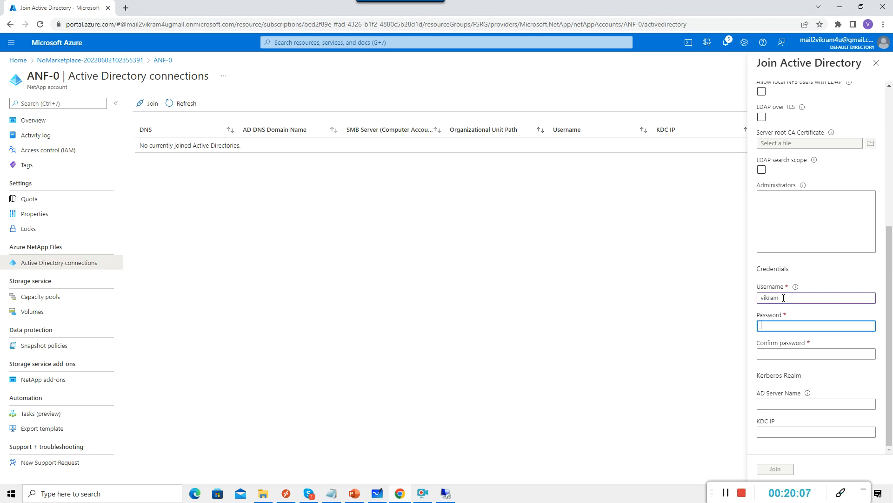
{"action": "type", "text": "*************"}
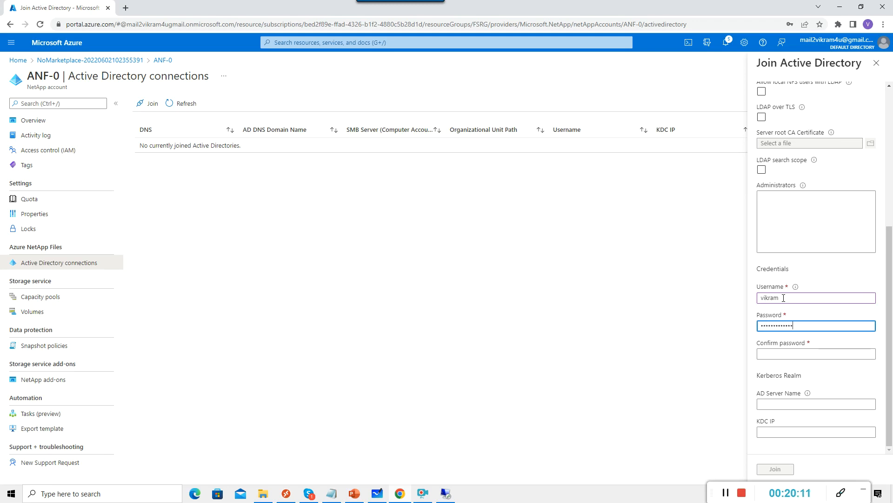
{"action": "key", "text": "Tab"}
{"action": "type", "text": "******"}
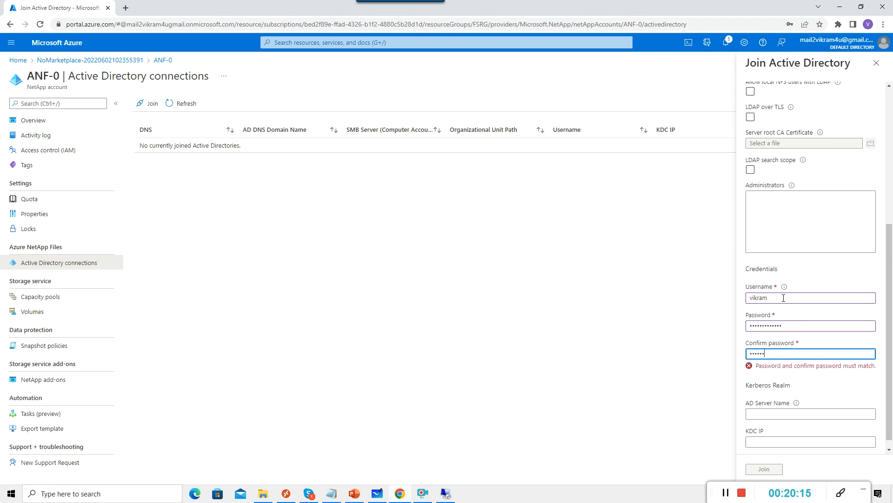
{"action": "type", "text": "****"}
{"action": "key", "text": "BackSpace"}
{"action": "key", "text": "BackSpace"}
{"action": "key", "text": "BackSpace"}
{"action": "key", "text": "BackSpace"}
{"action": "key", "text": "BackSpace"}
{"action": "key", "text": "BackSpace"}
{"action": "key", "text": "BackSpace"}
{"action": "key", "text": "BackSpace"}
{"action": "key", "text": "BackSpace"}
{"action": "type", "text": "*"}
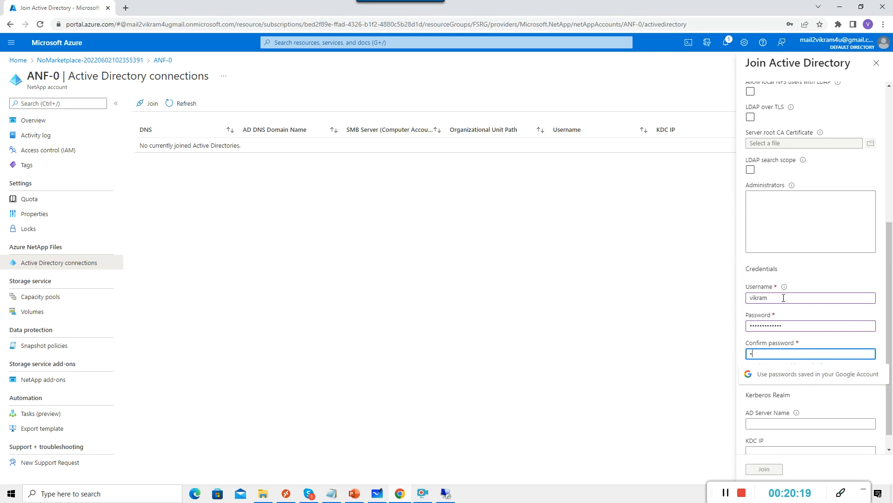
{"action": "type", "text": "************"}
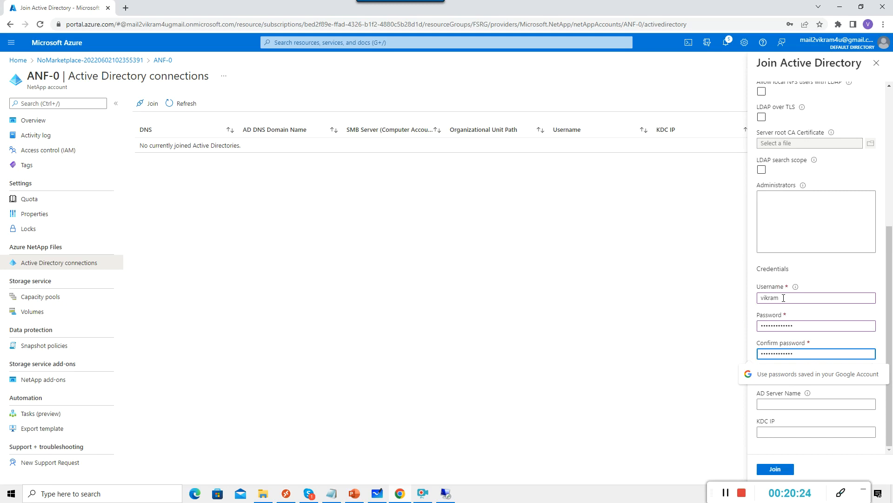
{"action": "scroll", "coordinate": [854, 310], "scroll_direction": "up", "scroll_amount": 5}
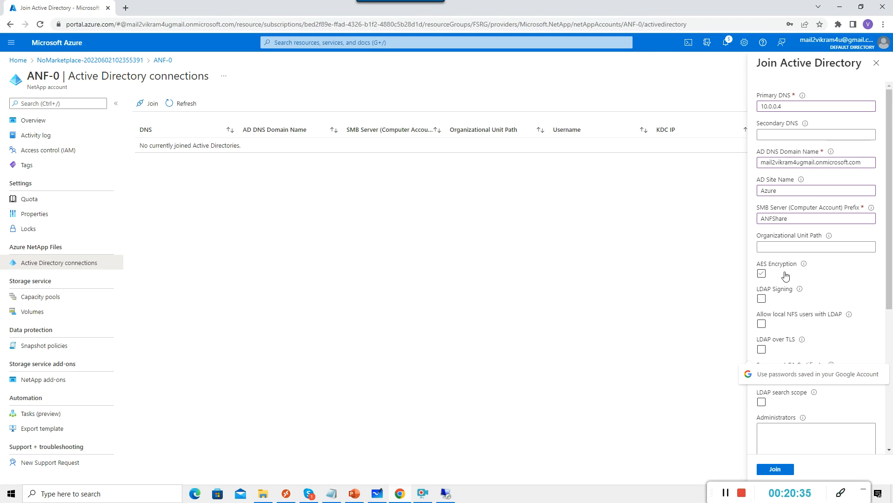
{"action": "scroll", "coordinate": [815, 315], "scroll_direction": "down", "scroll_amount": 5}
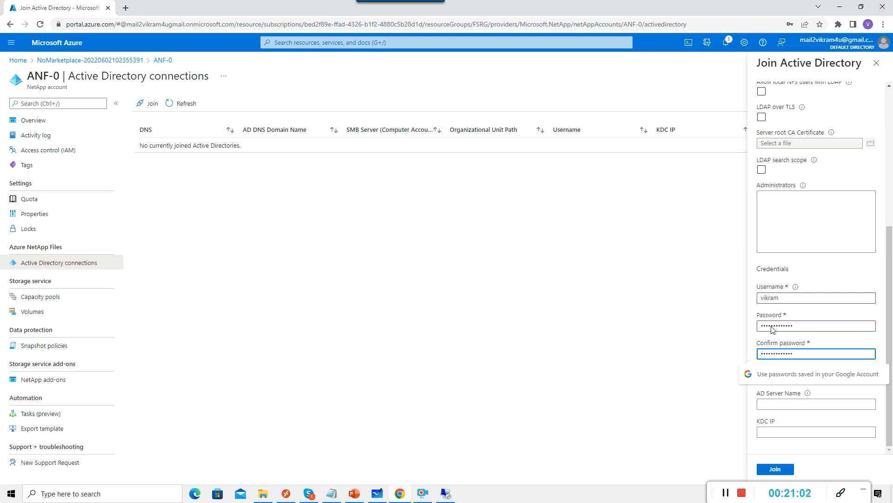
{"action": "scroll", "coordinate": [789, 466], "scroll_direction": "up", "scroll_amount": 1}
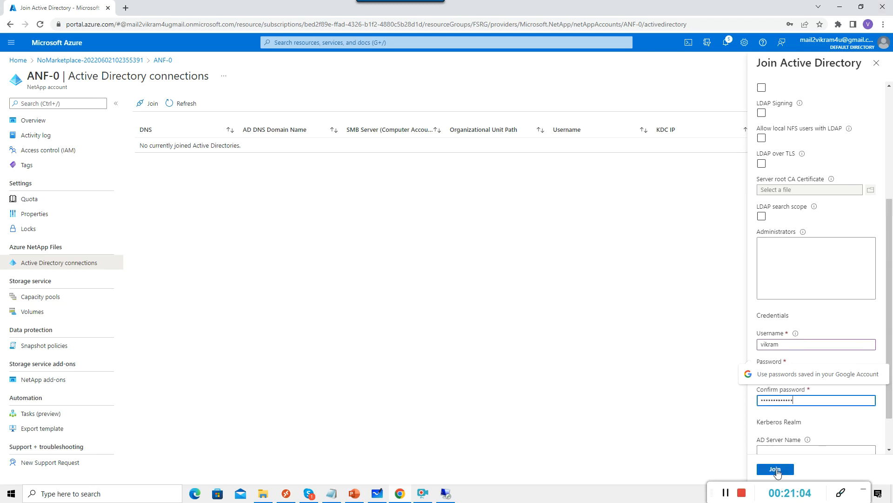
Submit the join so ANF-0 lists a connection with DNS 10.0.0.4 and SMB server ANFShare.
{"action": "left_click", "coordinate": [777, 470]}
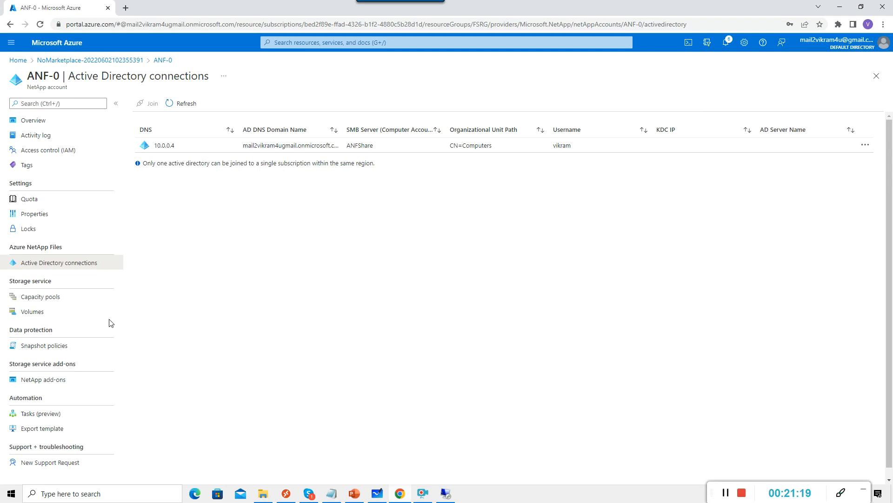
{"action": "left_click", "coordinate": [768, 491]}
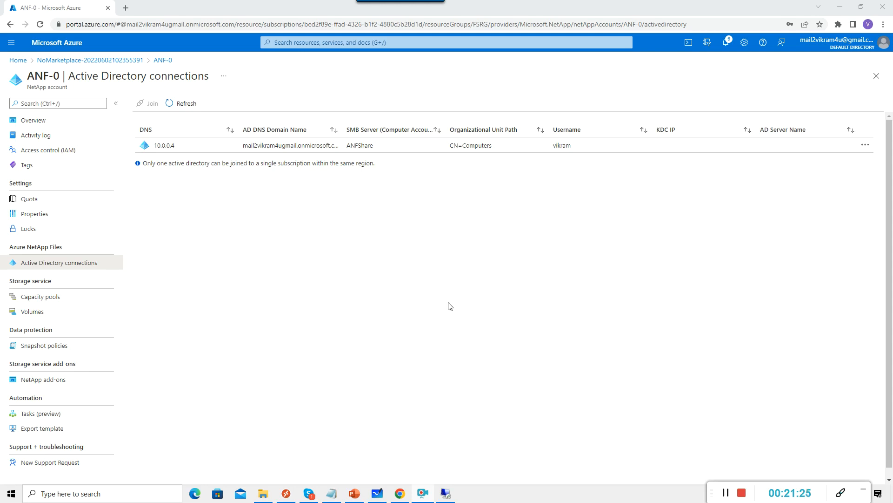
Go to ANF-Pool-0's volumes and start adding a new volume.
{"action": "left_click", "coordinate": [49, 298]}
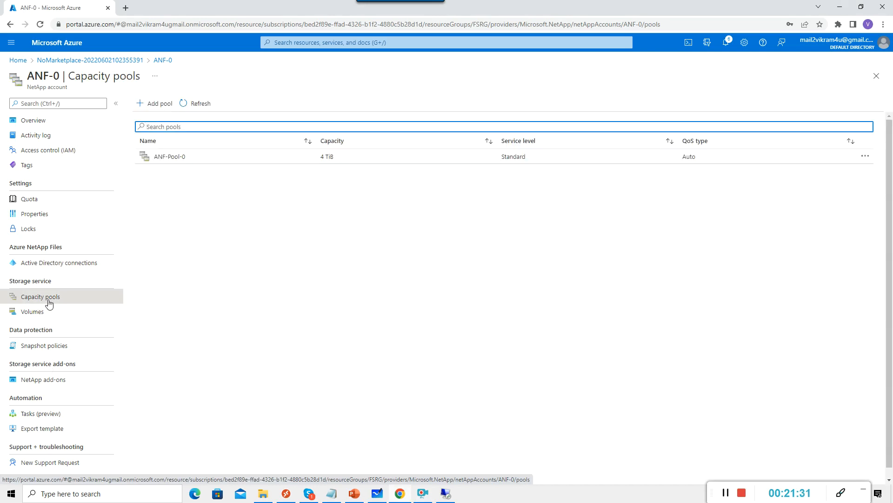
{"action": "left_click", "coordinate": [169, 166]}
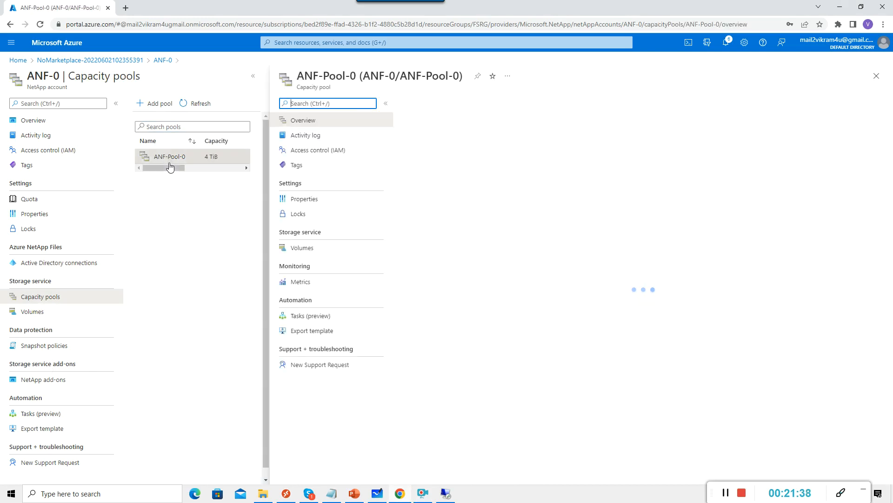
{"action": "left_click", "coordinate": [301, 248]}
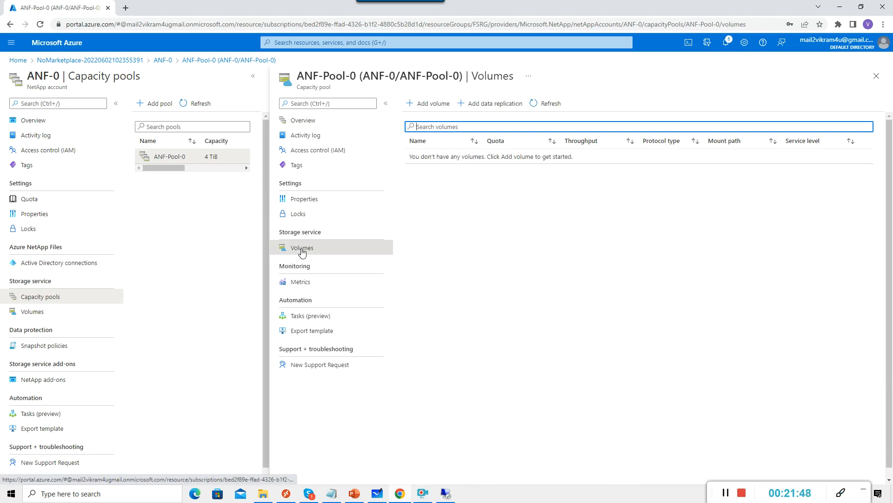
{"action": "left_click", "coordinate": [429, 103]}
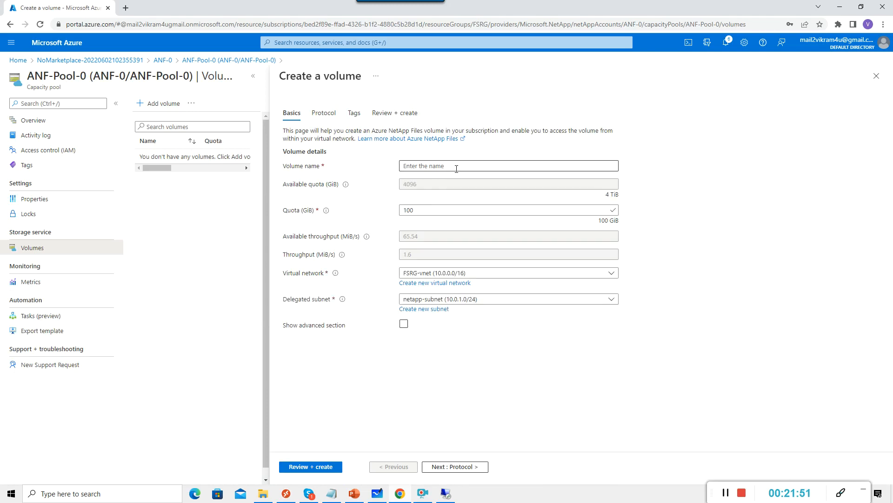
Name the new volume ANFVol and advance to the Protocol step.
{"action": "left_click", "coordinate": [456, 167]}
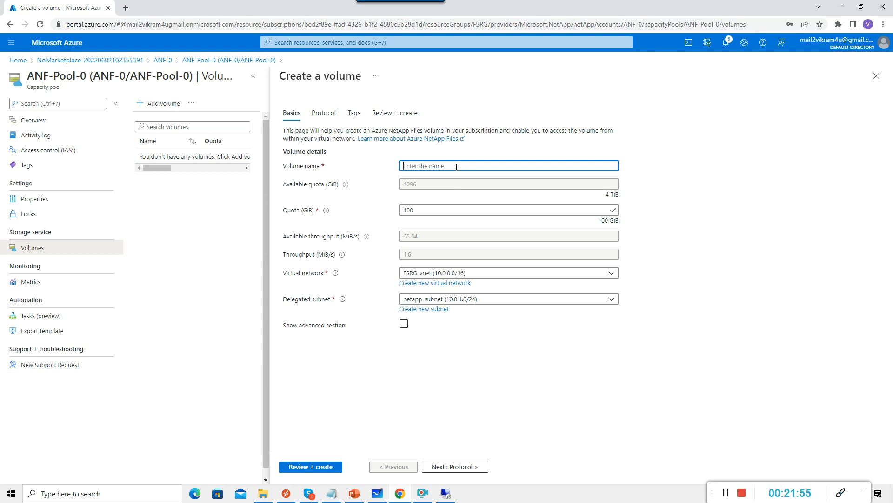
{"action": "type", "text": "ANFVol"}
{"action": "left_click", "coordinate": [448, 468]}
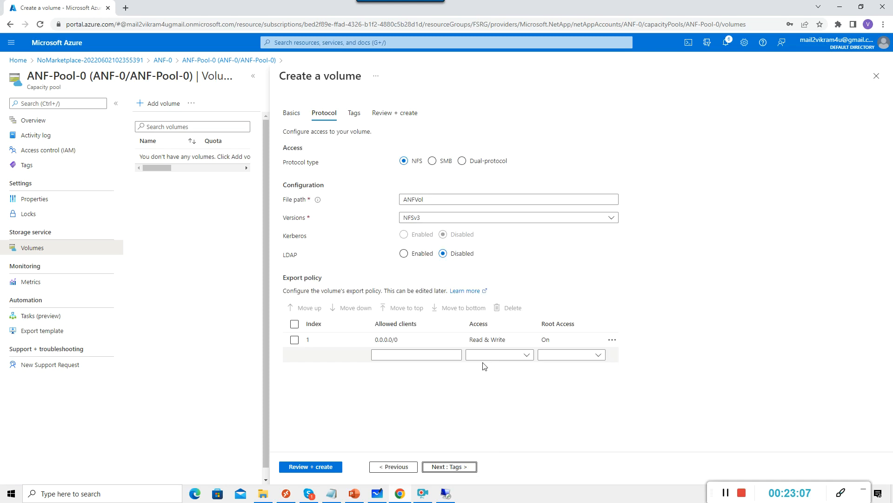
Choose SMB as ANFVol's protocol and advance through Tags to Review + create.
{"action": "left_click", "coordinate": [433, 161]}
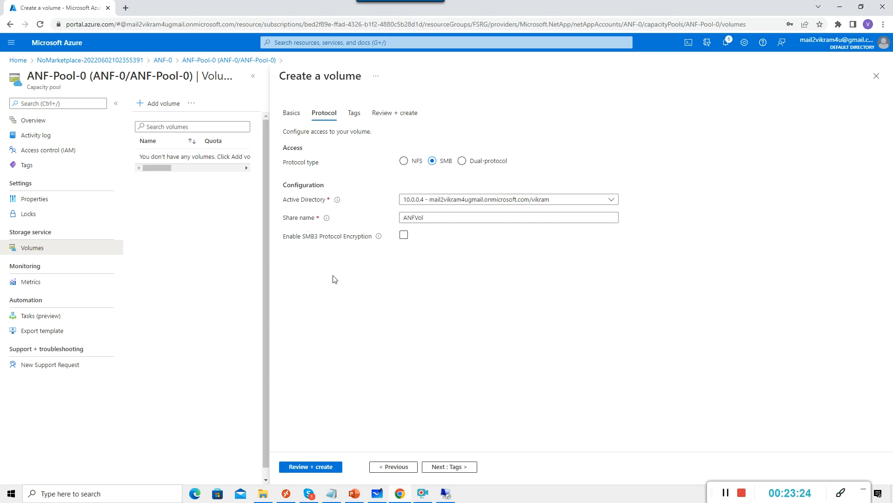
{"action": "left_click", "coordinate": [445, 471]}
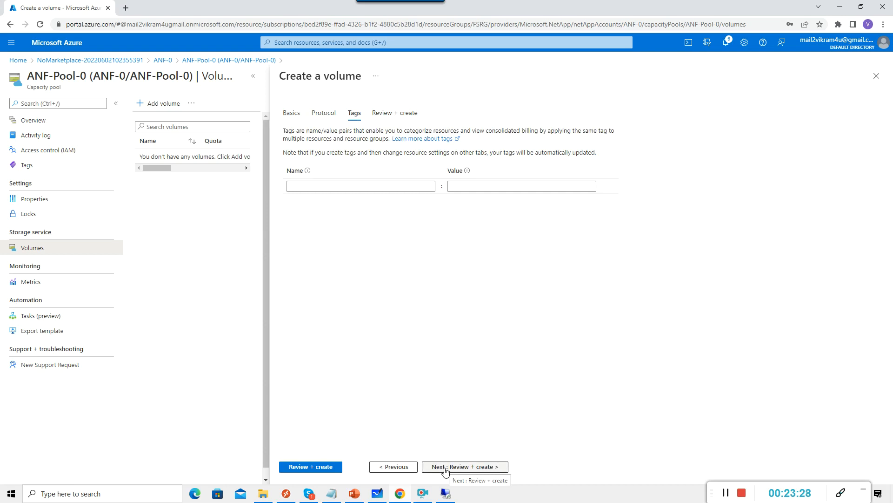
{"action": "left_click", "coordinate": [452, 468]}
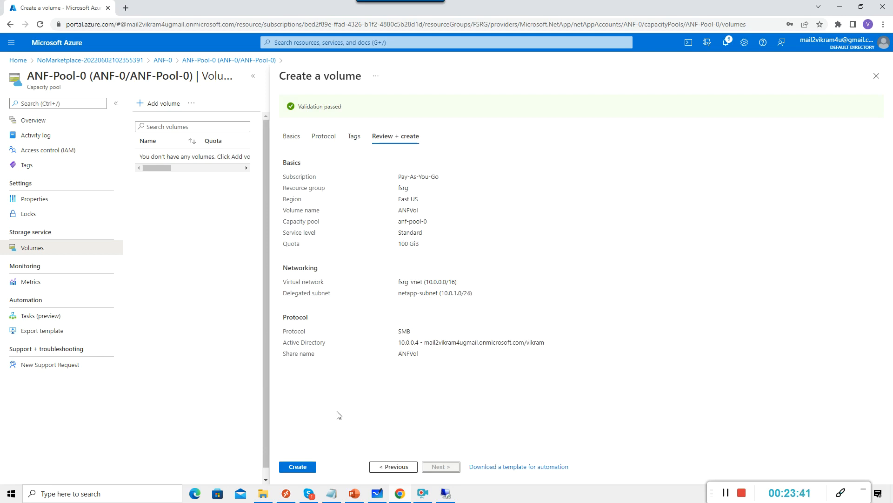
Create the ANFVol volume and go to its overview once deployment finishes.
{"action": "left_click", "coordinate": [298, 467]}
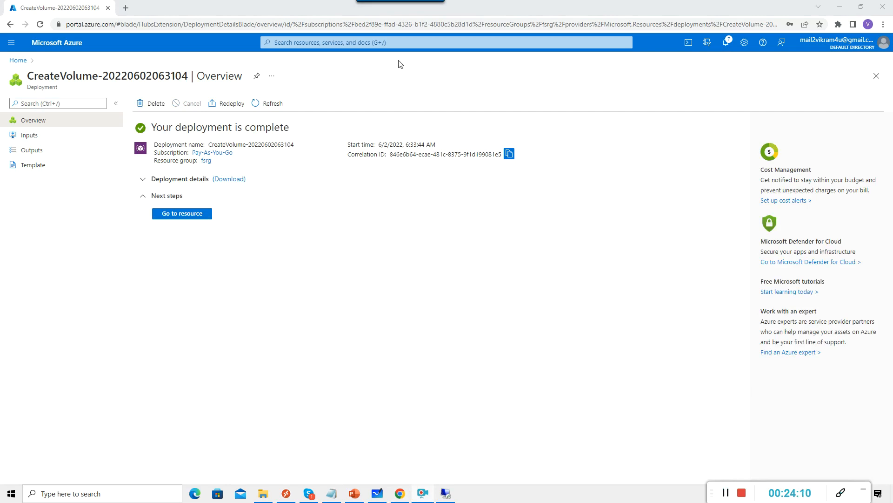
{"action": "left_click", "coordinate": [188, 216]}
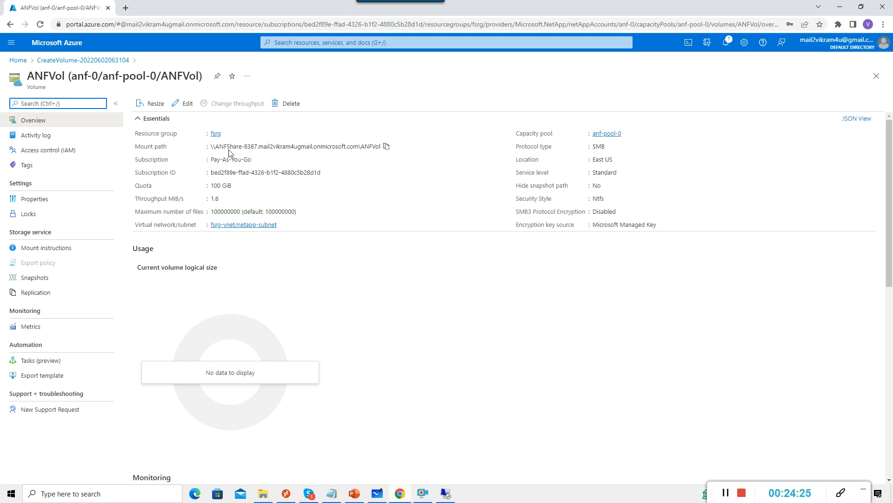
Copy ANFVol's SMB mount path and switch to the Remote Desktop session.
{"action": "left_click", "coordinate": [387, 147]}
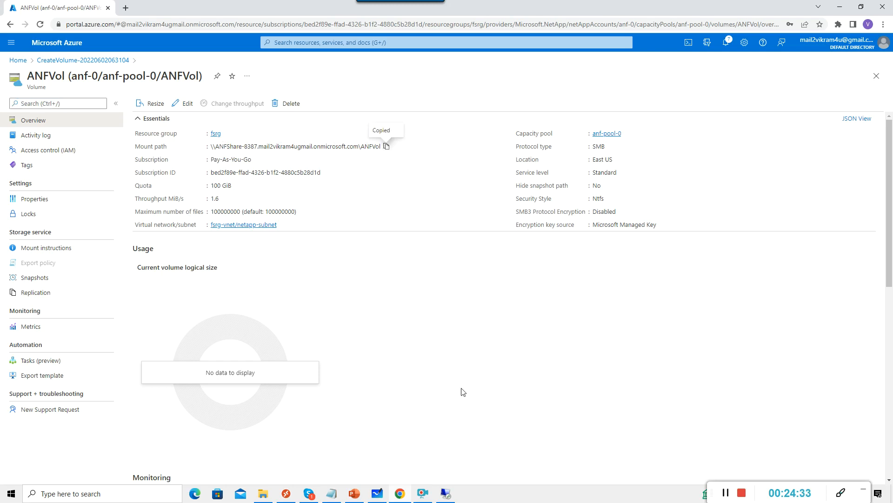
{"action": "left_click", "coordinate": [449, 493]}
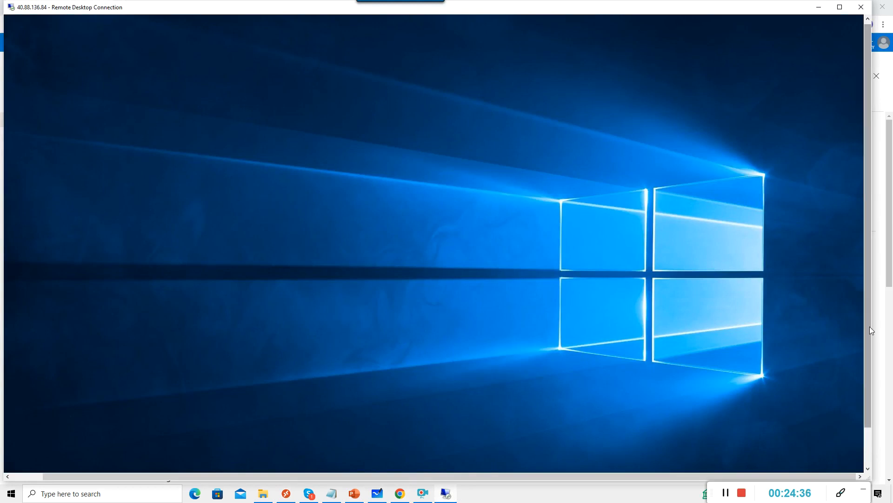
Open the copied ANFVol mount path in File Explorer on the remote server.
{"action": "left_click_drag", "start_coordinate": [869, 326], "coordinate": [866, 356]}
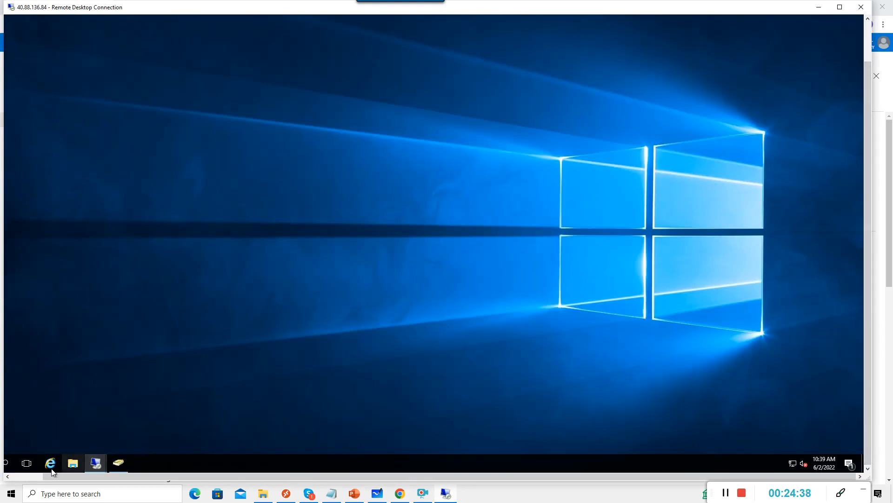
{"action": "left_click_drag", "start_coordinate": [63, 477], "coordinate": [51, 477]}
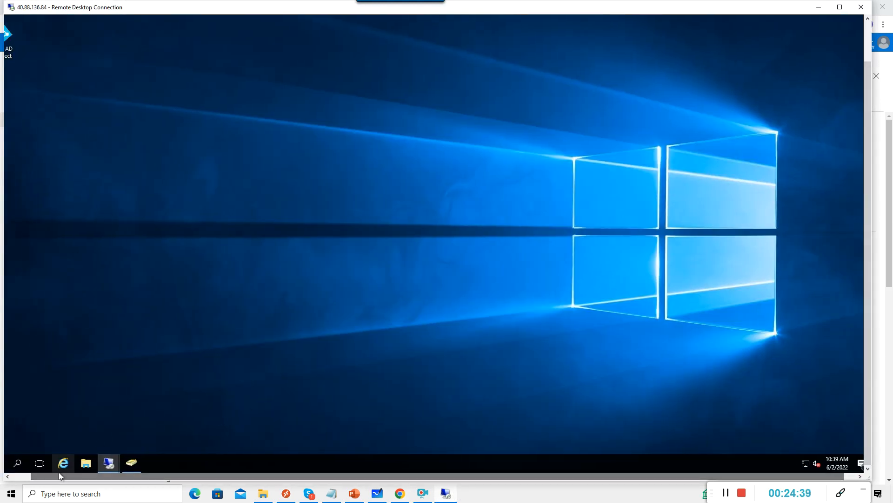
{"action": "left_click", "coordinate": [88, 466]}
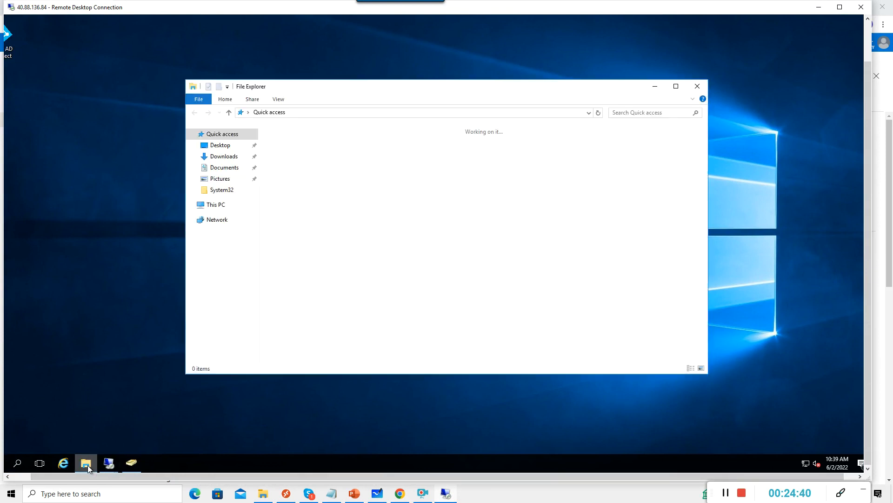
{"action": "left_click", "coordinate": [347, 113]}
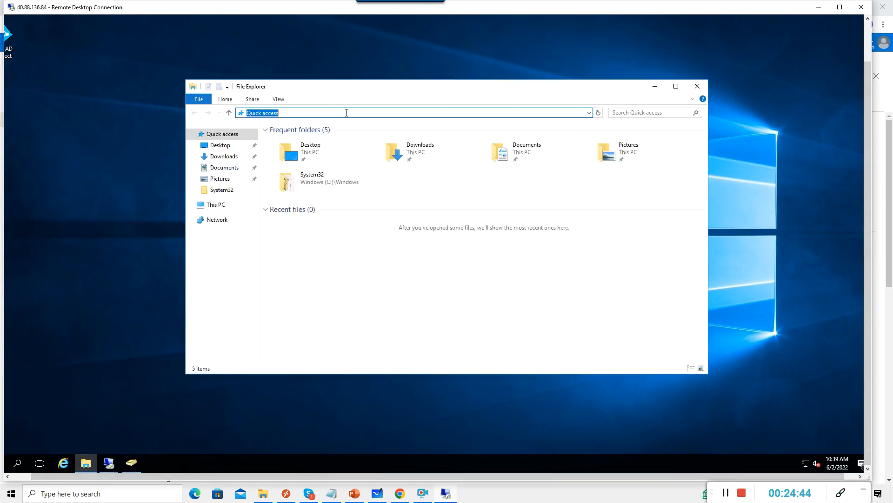
{"action": "key", "text": "ctrl+v"}
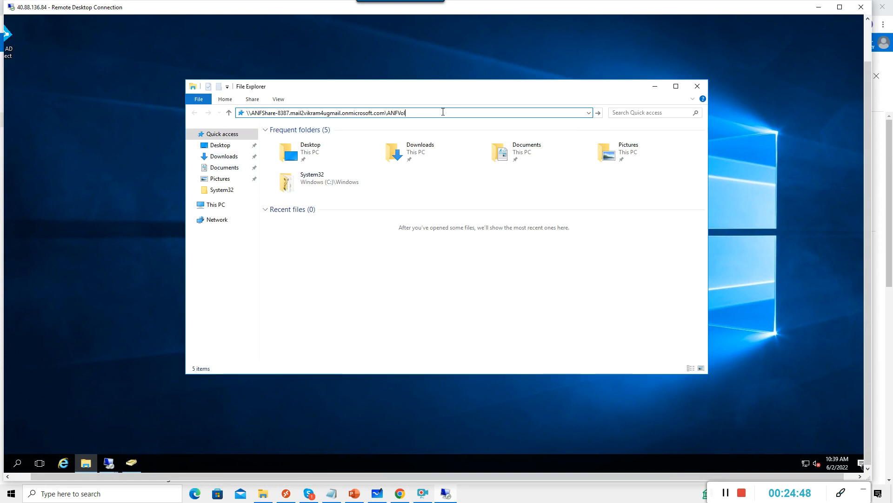
{"action": "key", "text": "Return"}
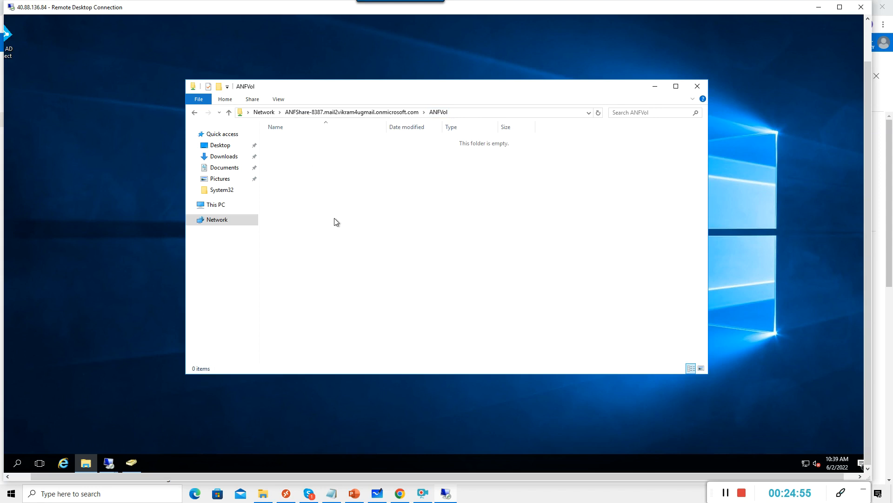
{"action": "left_click", "coordinate": [471, 113]}
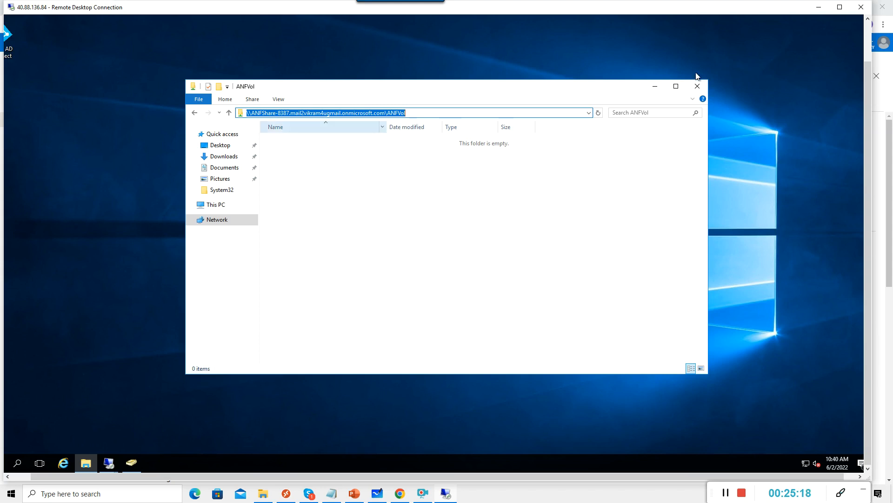
Minimize the ANFVol folder window and return to the Azure portal in Chrome.
{"action": "left_click", "coordinate": [656, 88]}
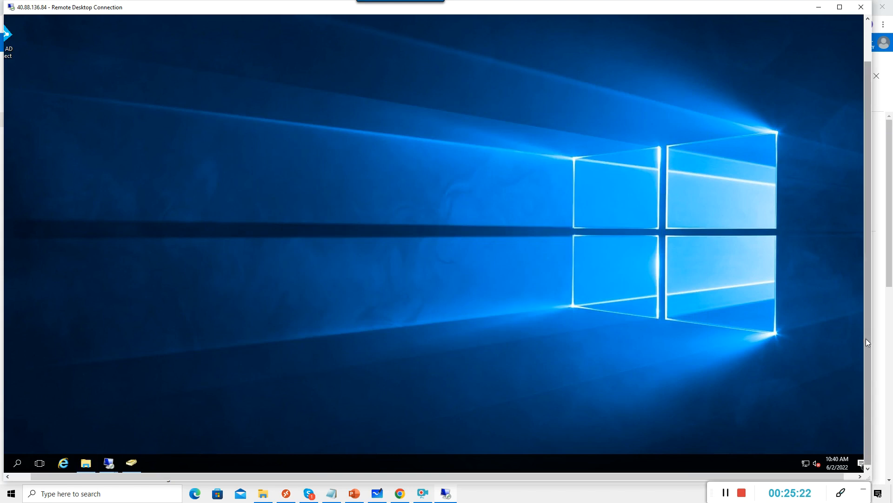
{"action": "mouse_move", "coordinate": [867, 358]}
{"action": "left_mouse_down"}
{"action": "mouse_move", "coordinate": [867, 282]}
{"action": "mouse_move", "coordinate": [868, 341]}
{"action": "left_mouse_up"}
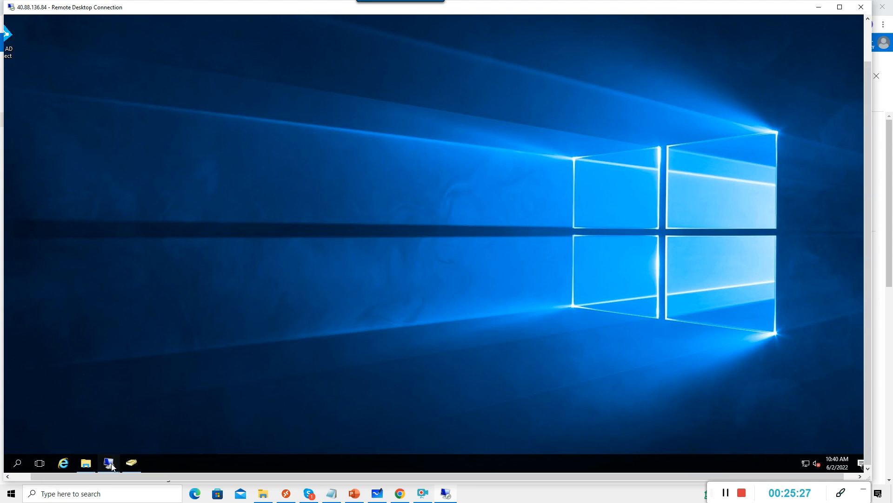
{"action": "mouse_move", "coordinate": [111, 465]}
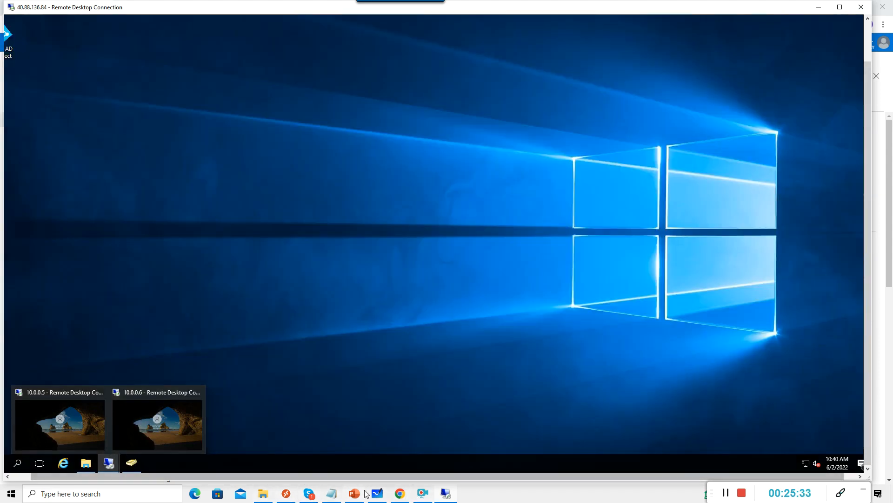
{"action": "left_click", "coordinate": [405, 494]}
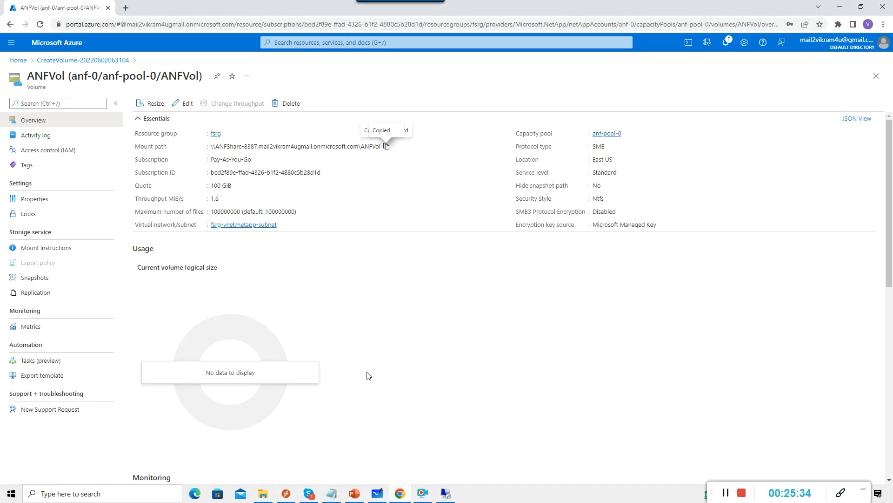
Open session host wvdsh-1 from the wvdHP host pool in Azure Virtual Desktop.
{"action": "left_click", "coordinate": [22, 65]}
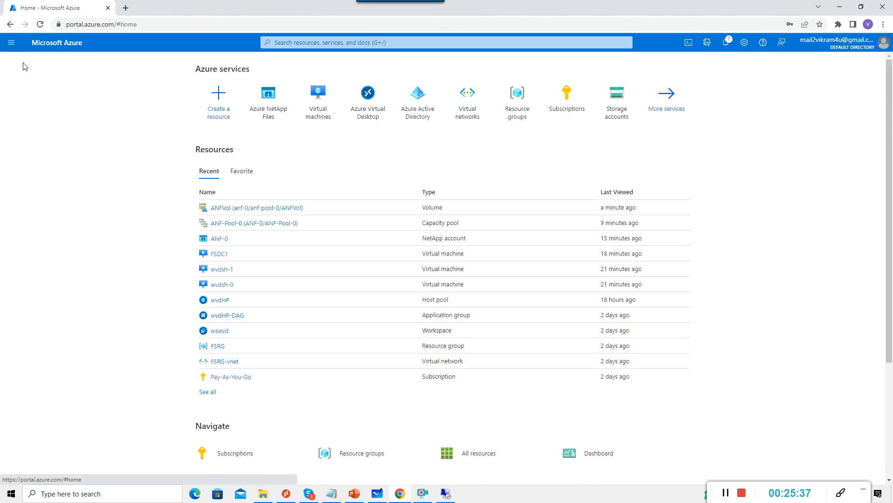
{"action": "left_click", "coordinate": [327, 111]}
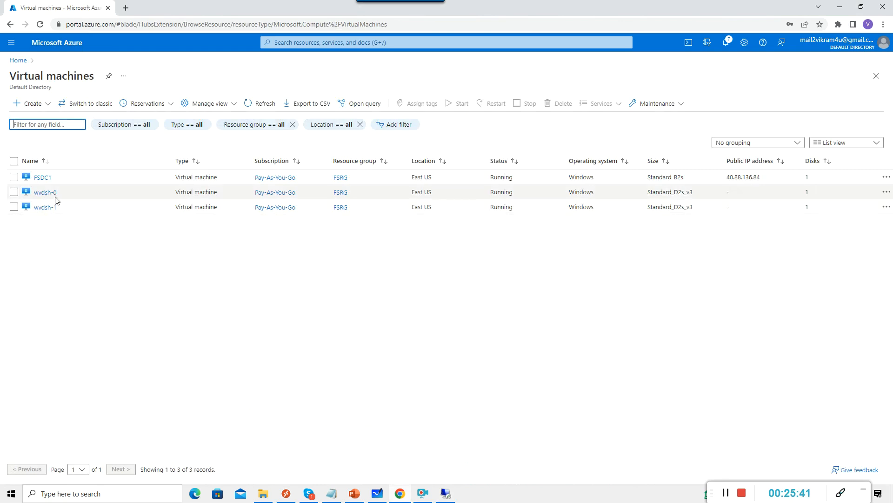
{"action": "left_click", "coordinate": [18, 60]}
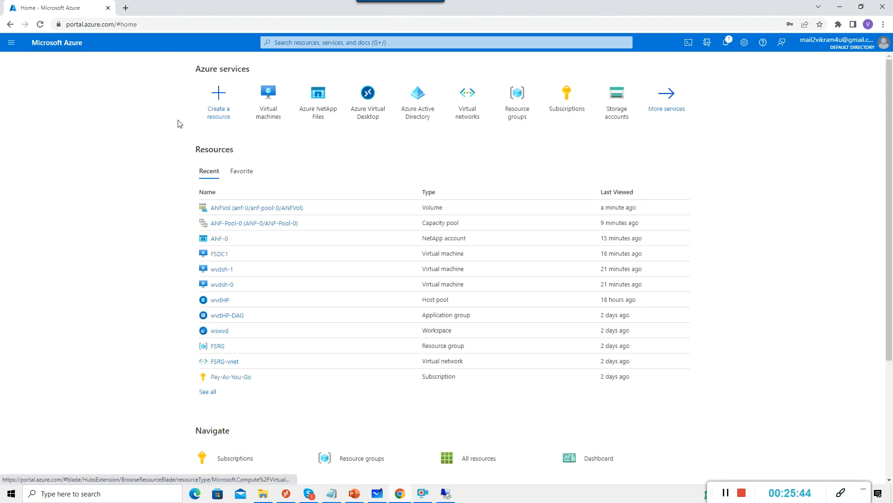
{"action": "left_click", "coordinate": [381, 127]}
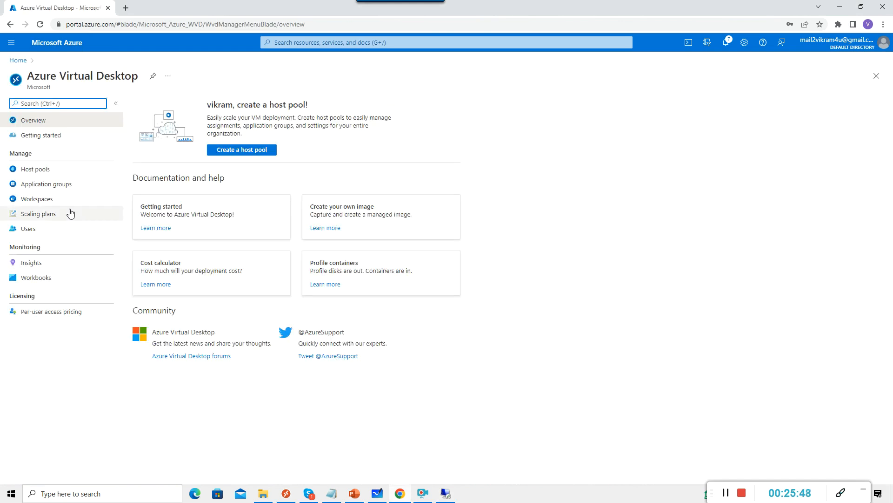
{"action": "left_click", "coordinate": [71, 169]}
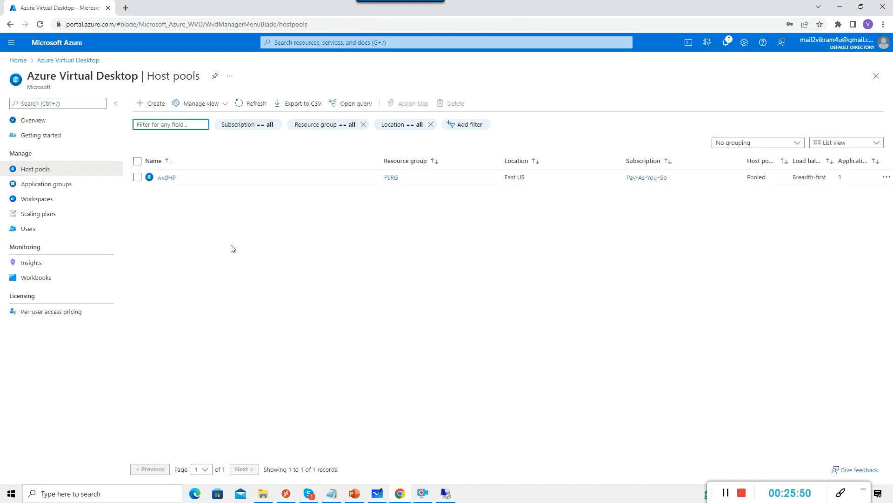
{"action": "left_click", "coordinate": [165, 178]}
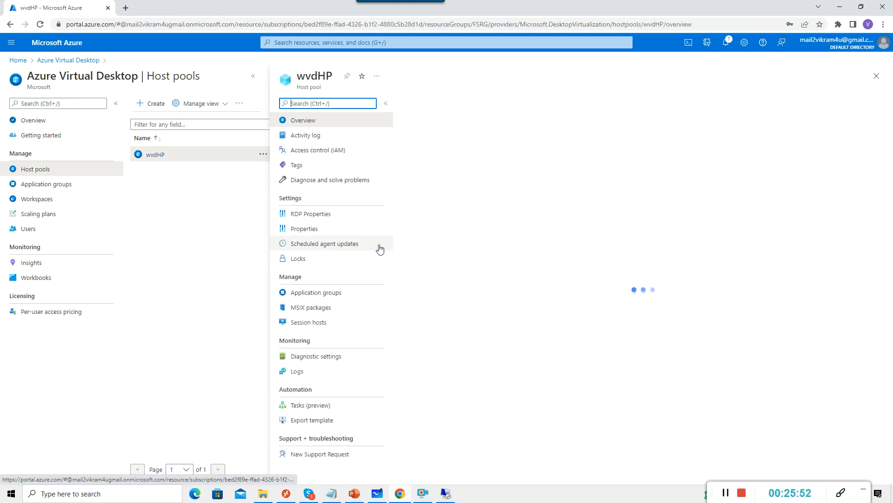
{"action": "left_click", "coordinate": [374, 338]}
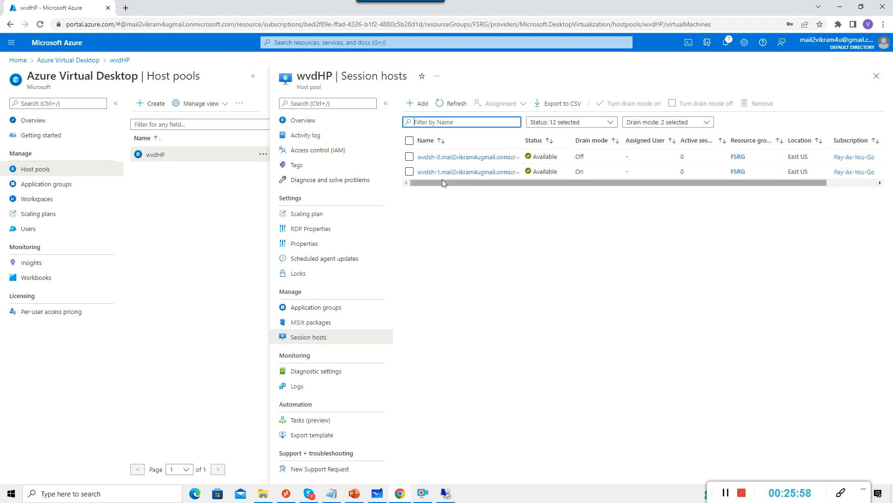
{"action": "left_click", "coordinate": [455, 172]}
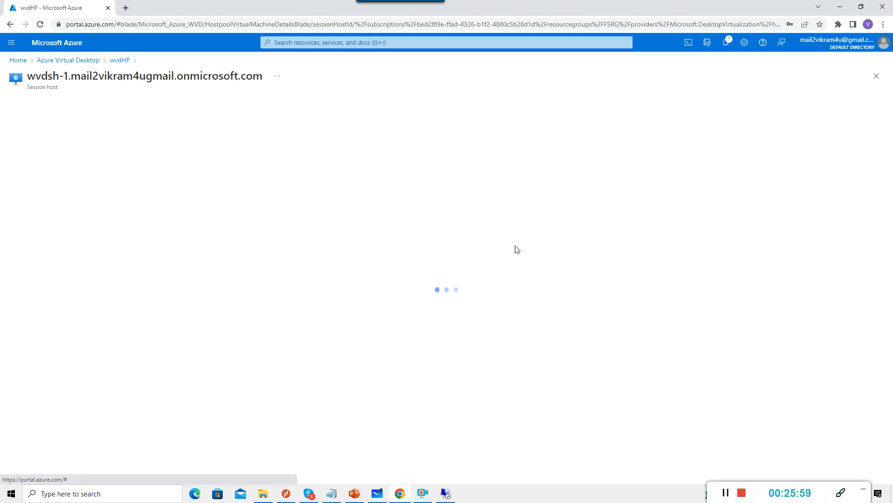
Turn drain mode off for wvdsh-1 and return to the Host pools list.
{"action": "left_click", "coordinate": [366, 156]}
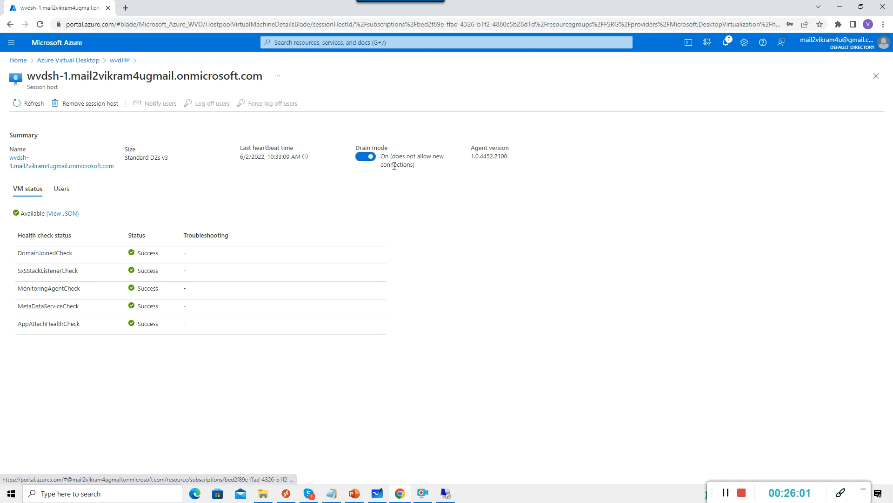
{"action": "left_click", "coordinate": [37, 154]}
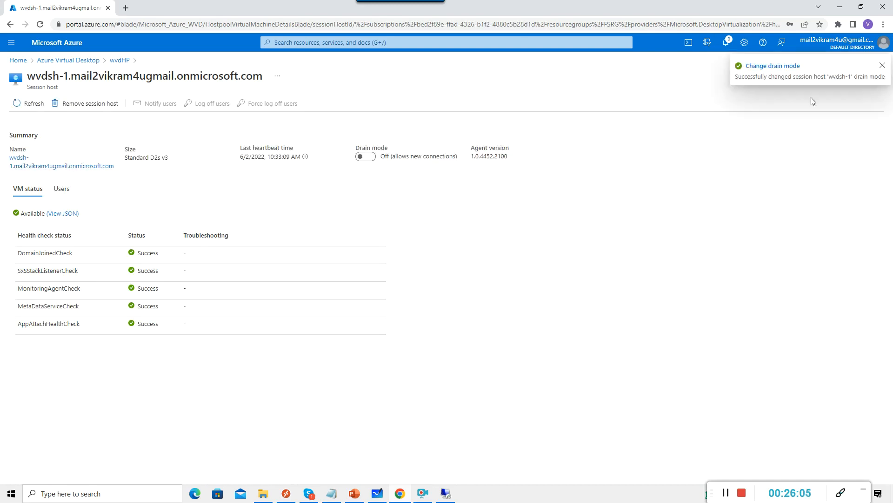
{"action": "left_click", "coordinate": [86, 65]}
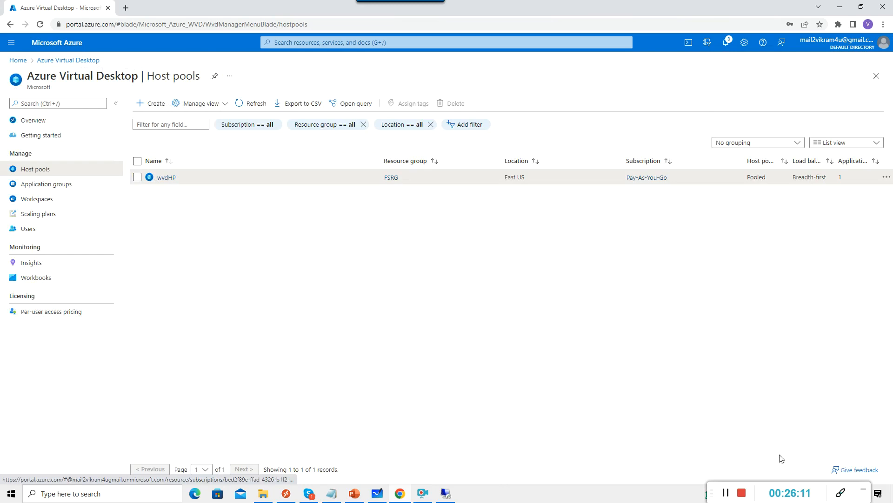
Switch to the 10.0.0.6 session host's remote desktop and open the Run dialog.
{"action": "left_click", "coordinate": [448, 494]}
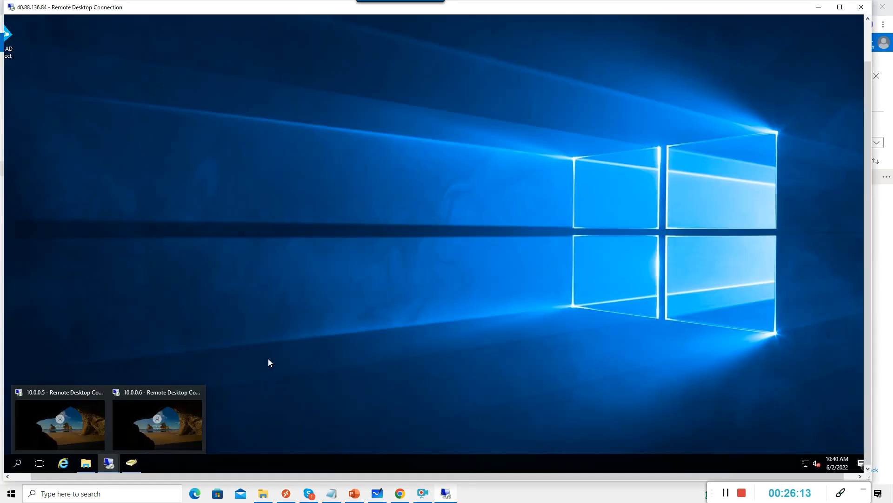
{"action": "left_click", "coordinate": [159, 420]}
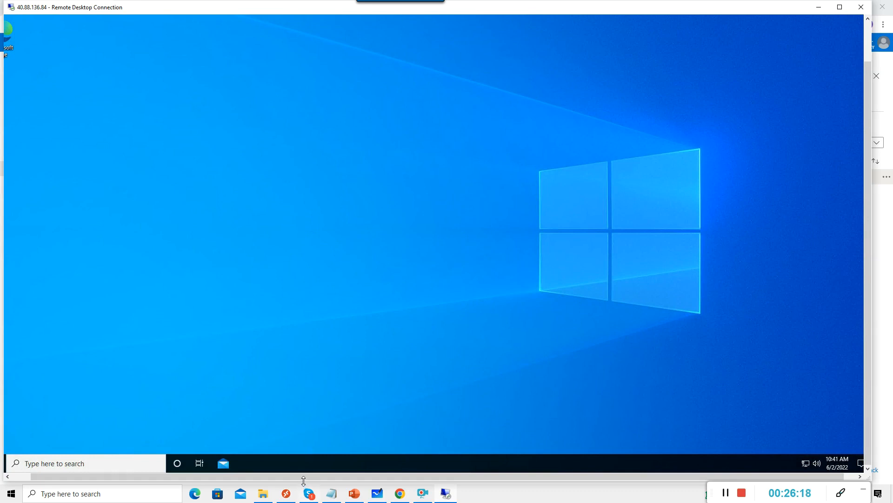
{"action": "left_click_drag", "start_coordinate": [303, 479], "coordinate": [106, 461]}
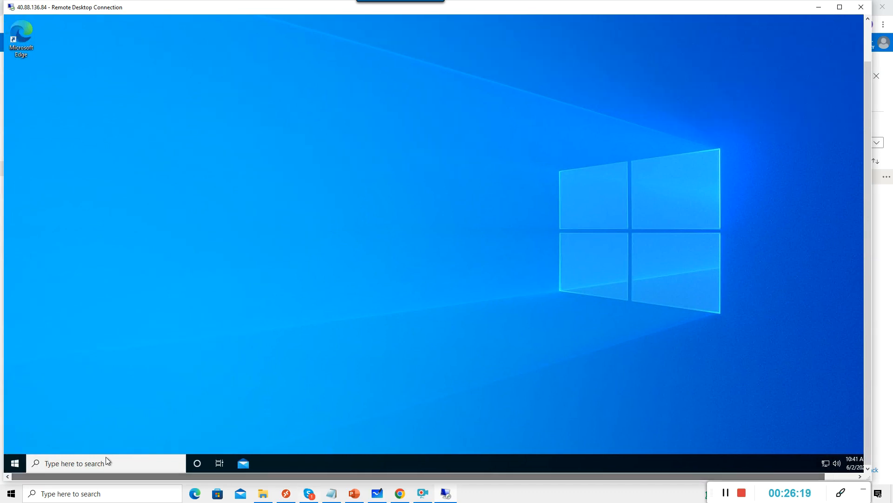
{"action": "right_click", "coordinate": [19, 464]}
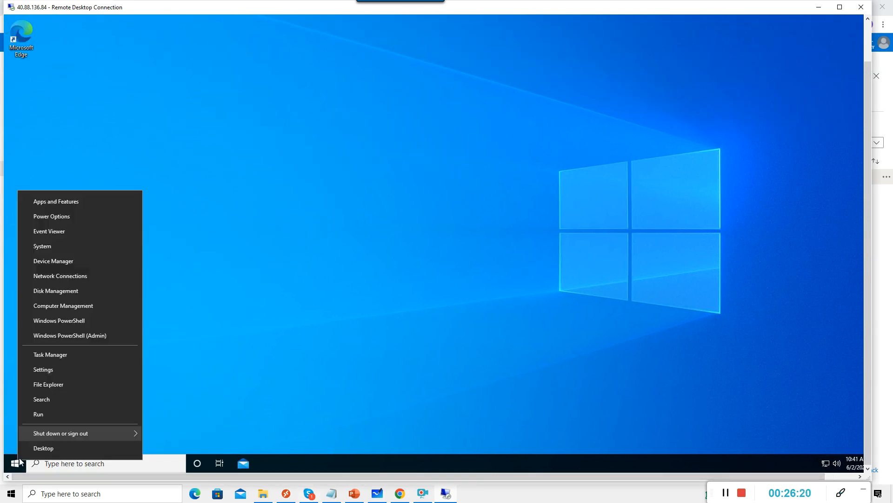
{"action": "left_click", "coordinate": [42, 420]}
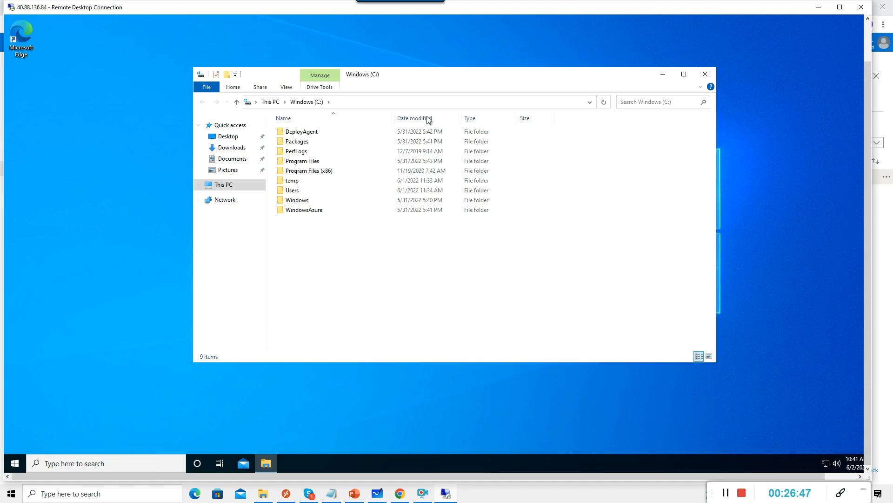
Browse to C:\temp\FSLogix_Apps_2.9.8171.14983\x64\Release and run FSLogixAppsSetup.
{"action": "double_click", "coordinate": [298, 181]}
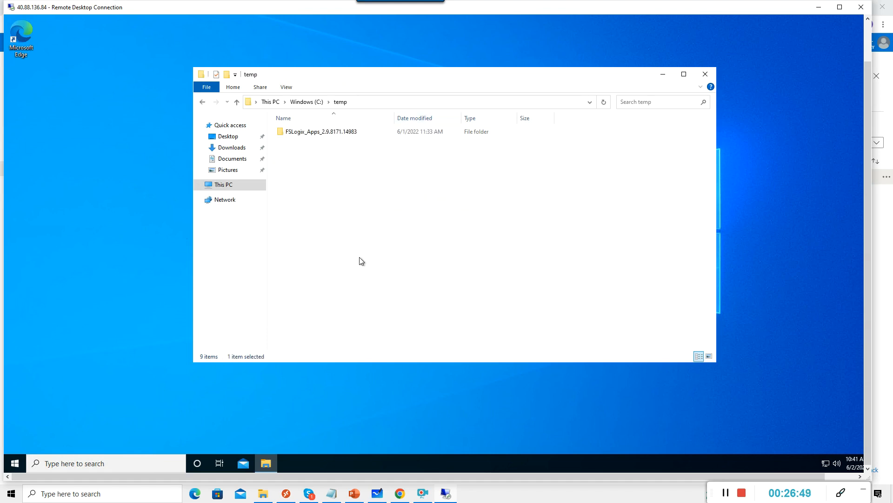
{"action": "double_click", "coordinate": [317, 133]}
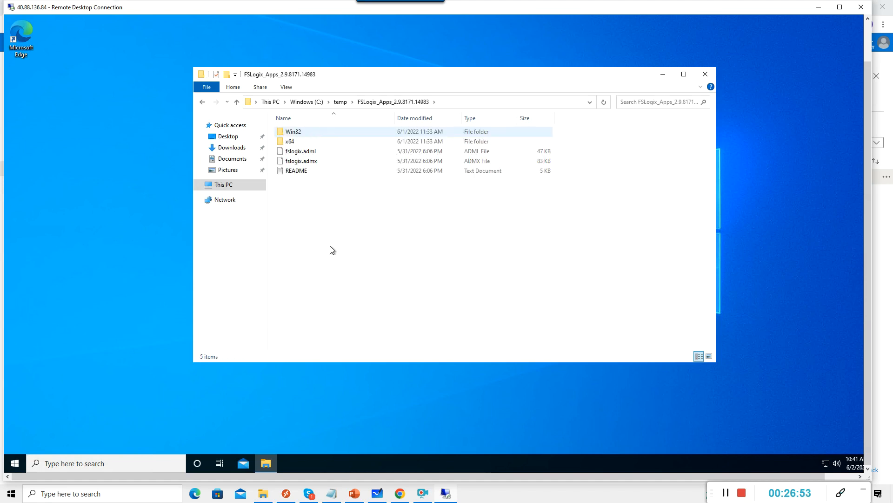
{"action": "double_click", "coordinate": [289, 142]}
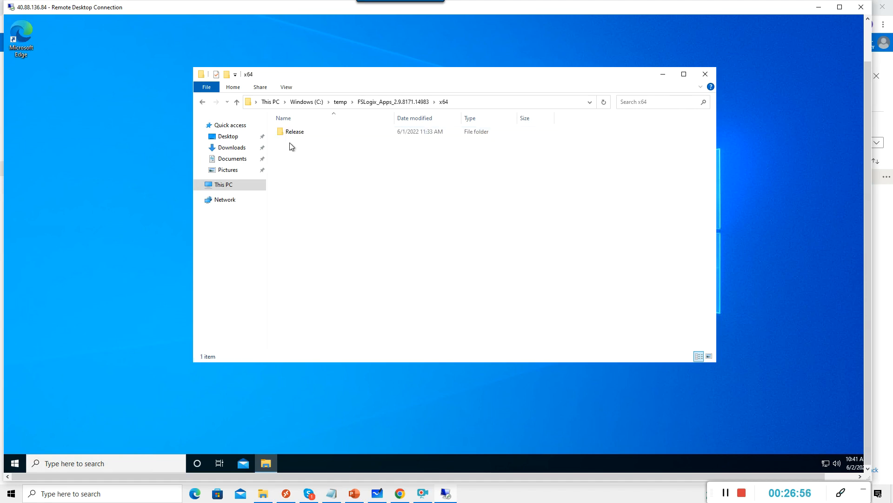
{"action": "double_click", "coordinate": [298, 133]}
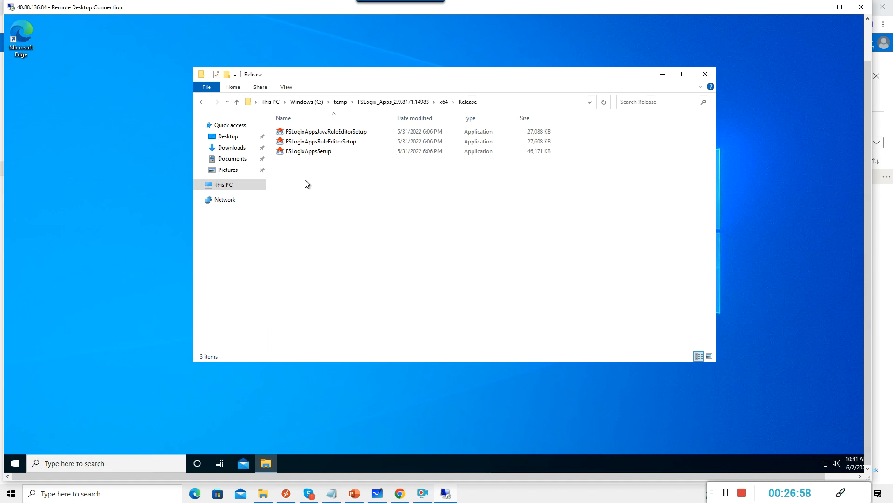
{"action": "double_click", "coordinate": [316, 152]}
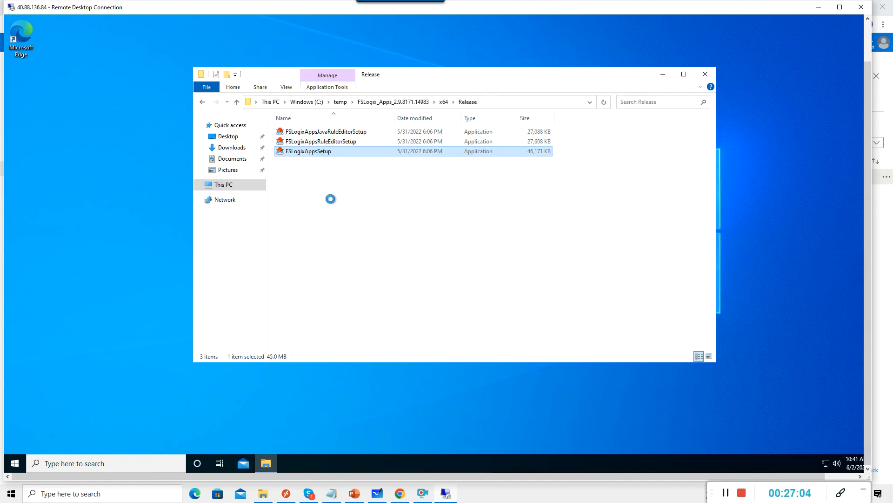
{"action": "key", "text": "shift+F10"}
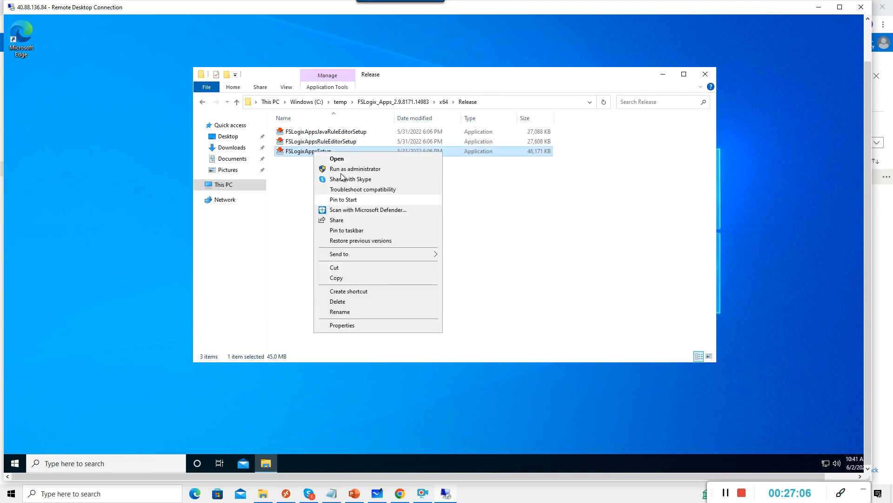
{"action": "left_click", "coordinate": [303, 152]}
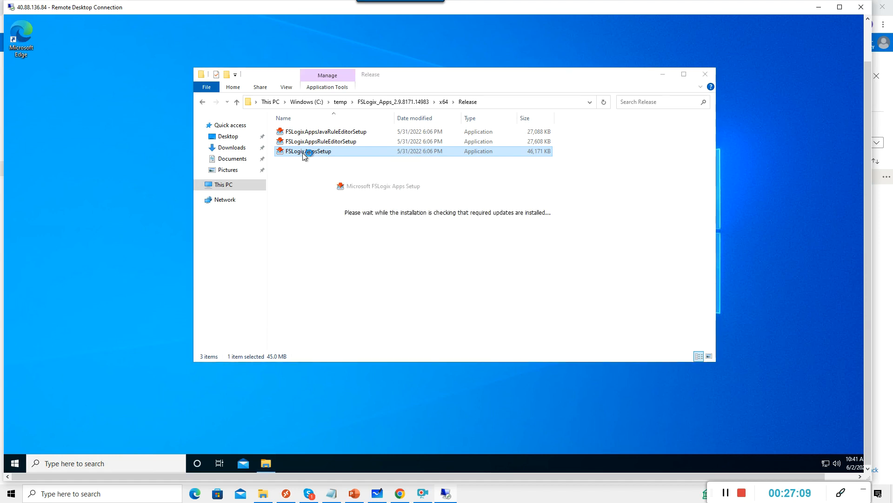
Agree to the FSLogix license terms, install FSLogix Apps, and finish the setup.
{"action": "left_click", "coordinate": [376, 257]}
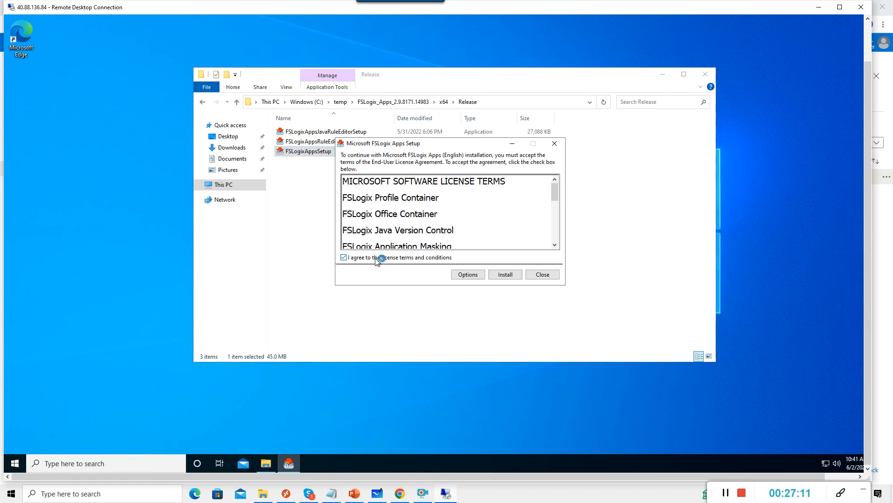
{"action": "left_click", "coordinate": [507, 275]}
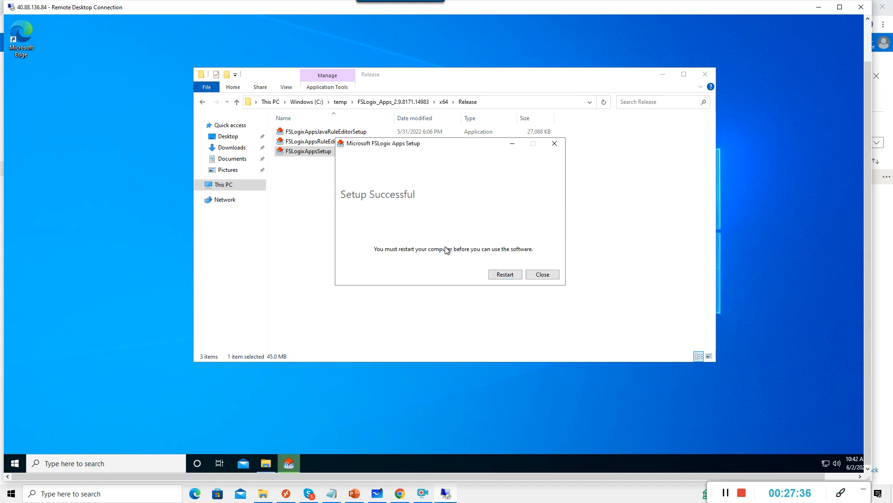
{"action": "left_click", "coordinate": [506, 278]}
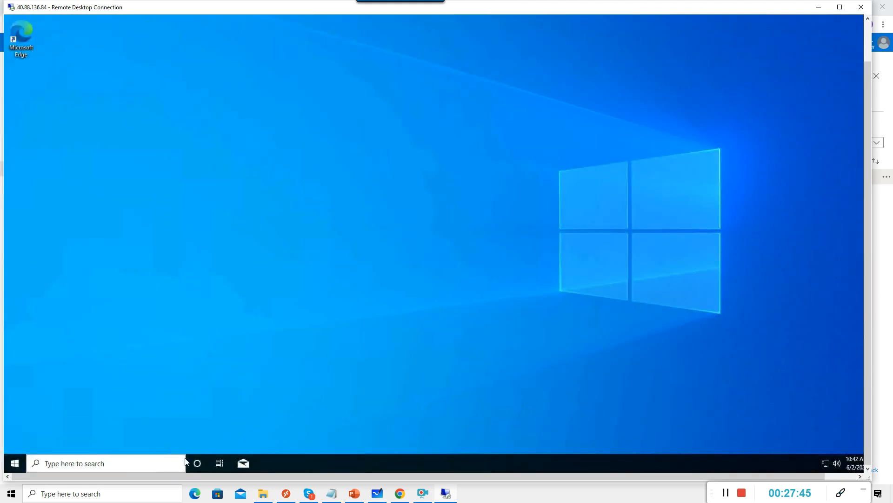
Launch Registry Editor with regedit from the Run dialog on the session host.
{"action": "left_click_drag", "start_coordinate": [868, 105], "coordinate": [873, 51]}
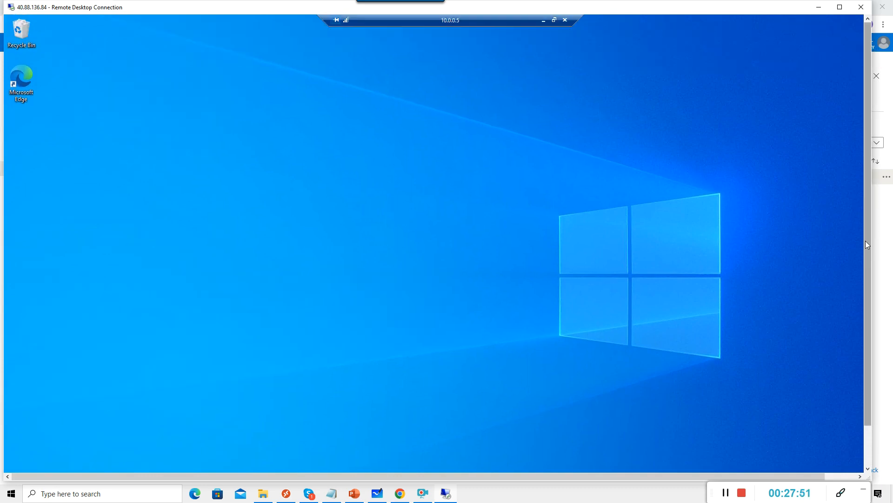
{"action": "left_click_drag", "start_coordinate": [866, 239], "coordinate": [865, 269]}
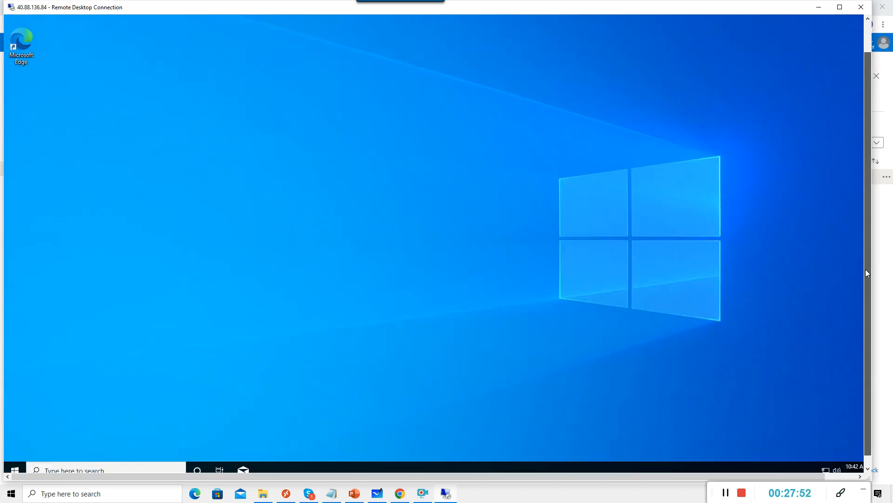
{"action": "right_click", "coordinate": [16, 466]}
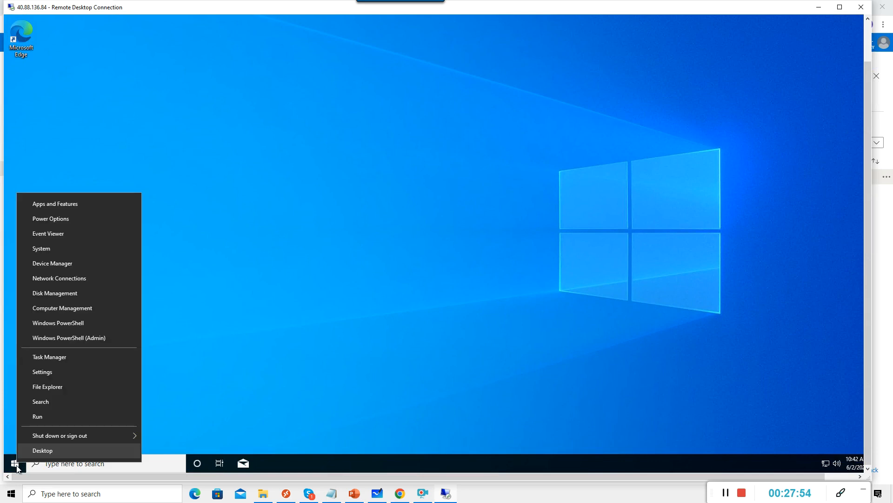
{"action": "left_click", "coordinate": [38, 417]}
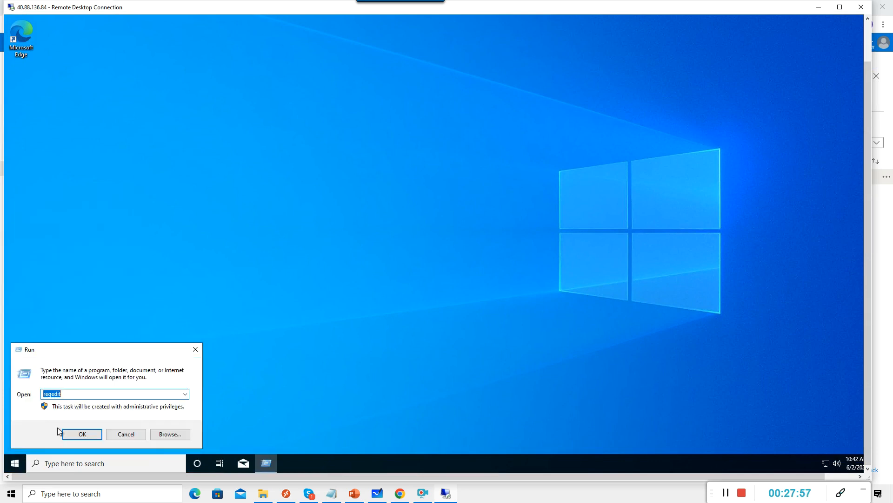
{"action": "key", "text": "Return"}
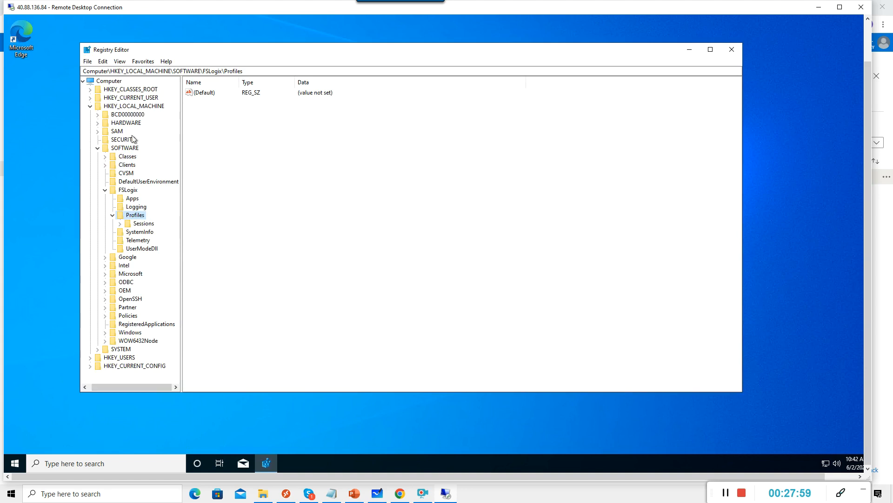
Navigate to HKEY_LOCAL_MACHINE\SOFTWARE\FSLogix and select the Profiles key.
{"action": "left_click", "coordinate": [90, 106]}
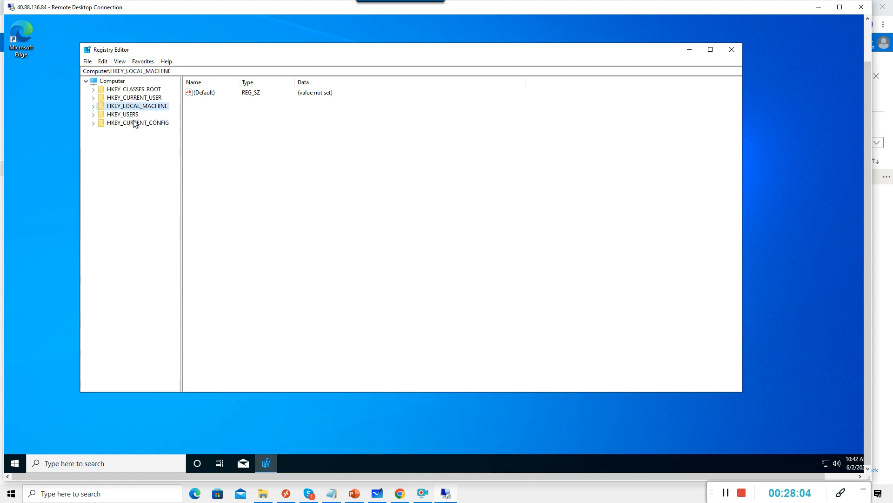
{"action": "left_click", "coordinate": [94, 107]}
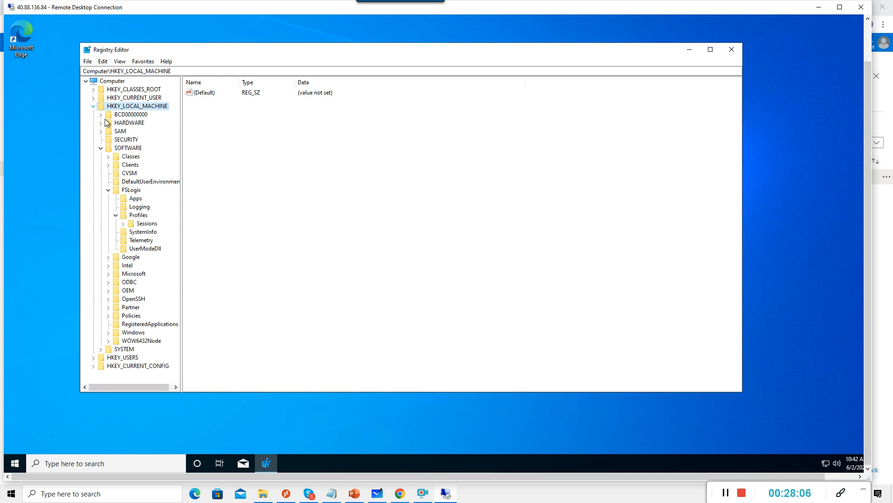
{"action": "left_click", "coordinate": [100, 148]}
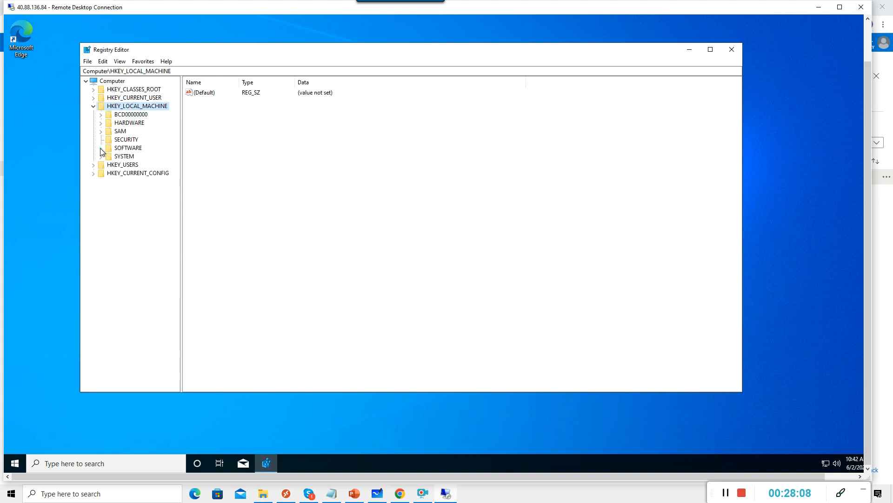
{"action": "left_click", "coordinate": [100, 148]}
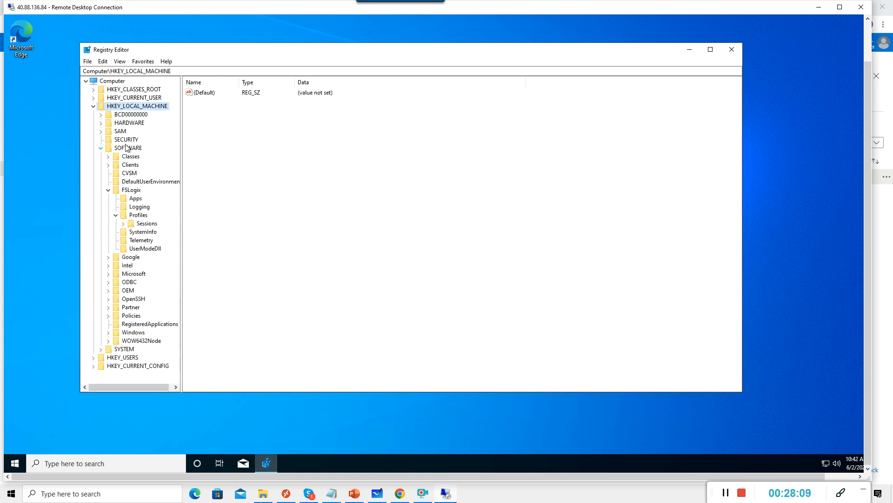
{"action": "left_click", "coordinate": [110, 191]}
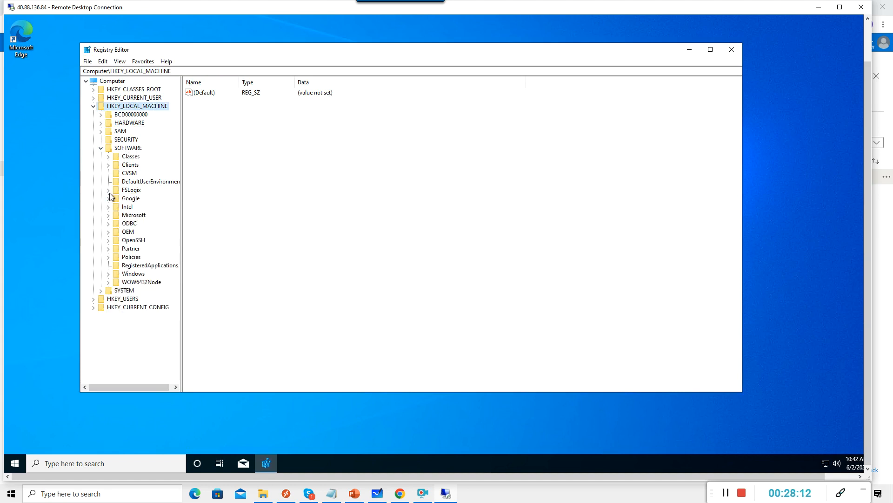
{"action": "left_click", "coordinate": [108, 191]}
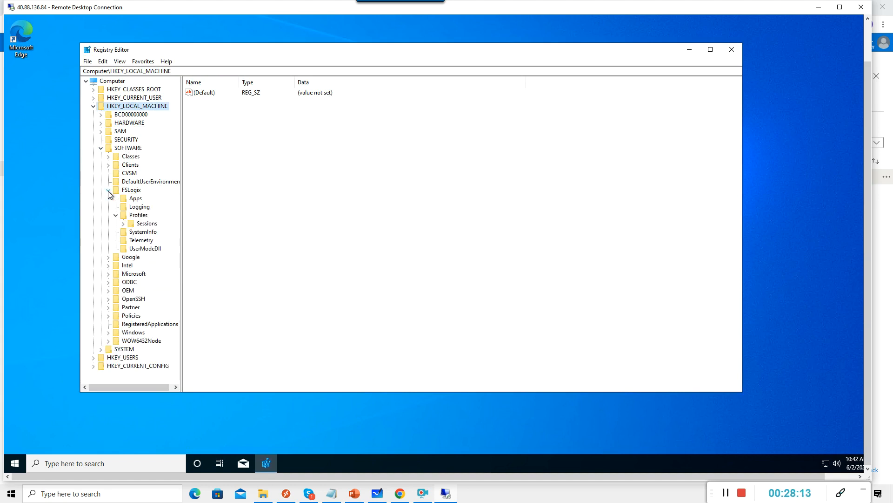
{"action": "left_click", "coordinate": [116, 215]}
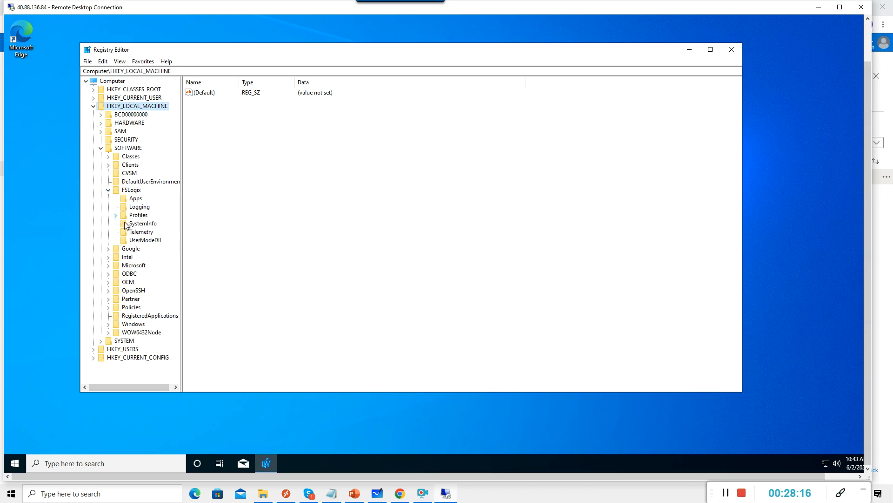
{"action": "left_click", "coordinate": [134, 216]}
Add a DWORD (32-bit) value named Enabled under the Profiles key.
{"action": "right_click", "coordinate": [222, 129]}
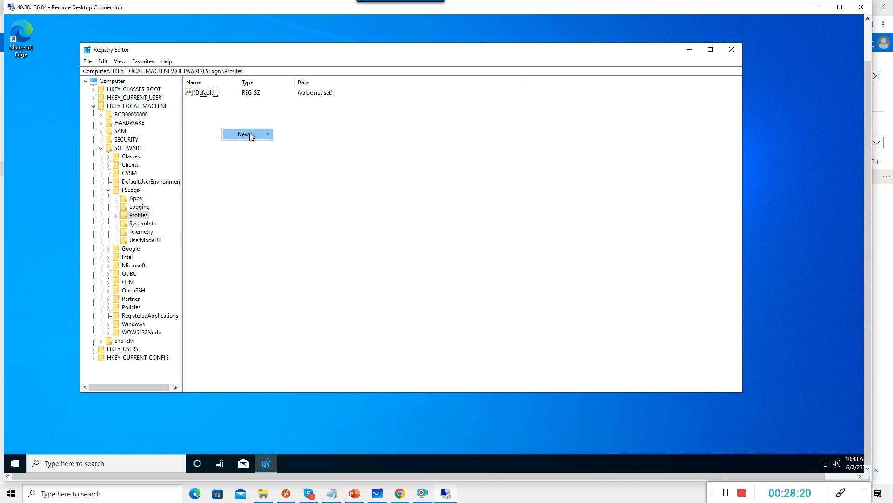
{"action": "mouse_move", "coordinate": [250, 133]}
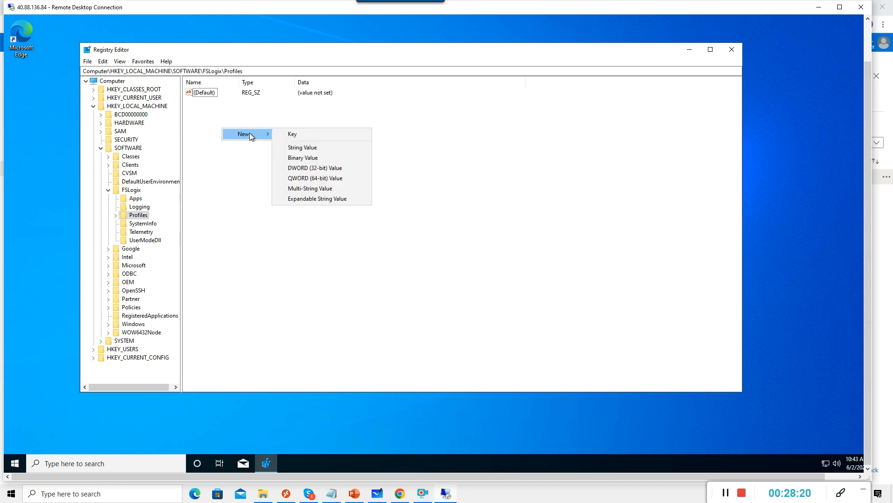
{"action": "left_click", "coordinate": [326, 170]}
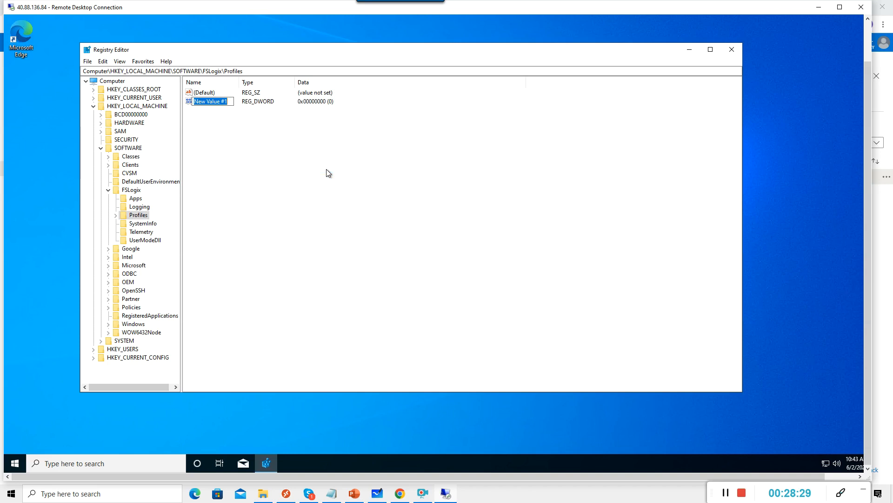
{"action": "type", "text": "Enabled"}
{"action": "key", "text": "Return"}
Add a VHDLocations multi-string value holding the pasted ANF share path.
{"action": "right_click", "coordinate": [269, 158]}
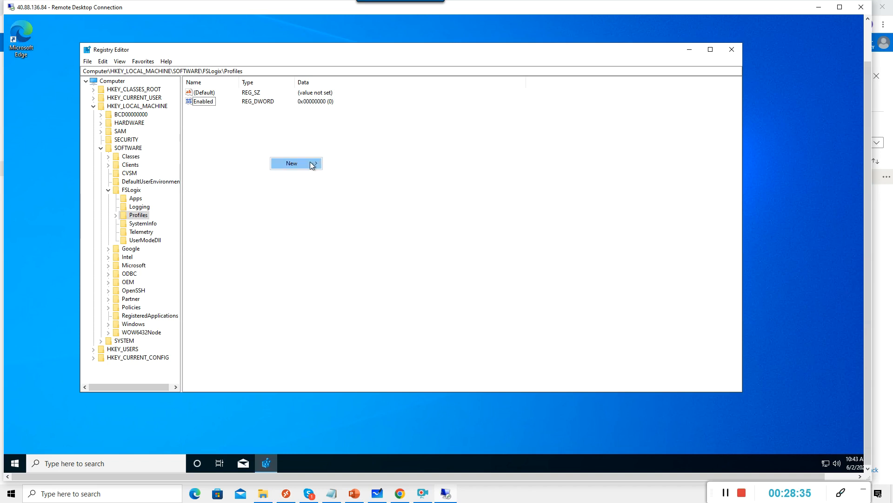
{"action": "mouse_move", "coordinate": [312, 163]}
{"action": "left_click", "coordinate": [374, 222]}
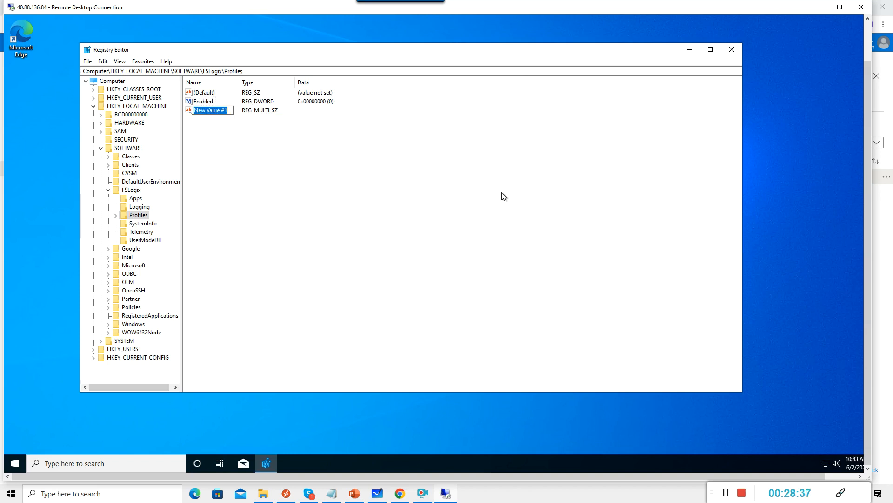
{"action": "type", "text": "VHDLocations"}
{"action": "key", "text": "Return"}
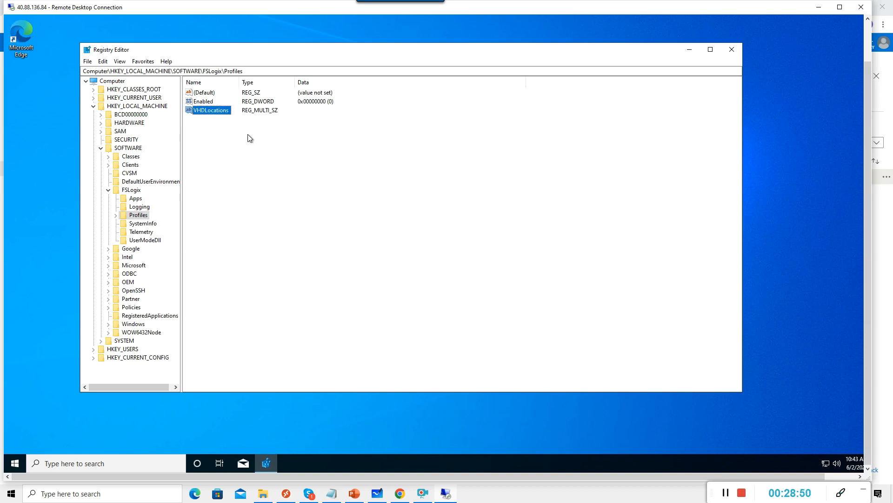
{"action": "double_click", "coordinate": [226, 111]}
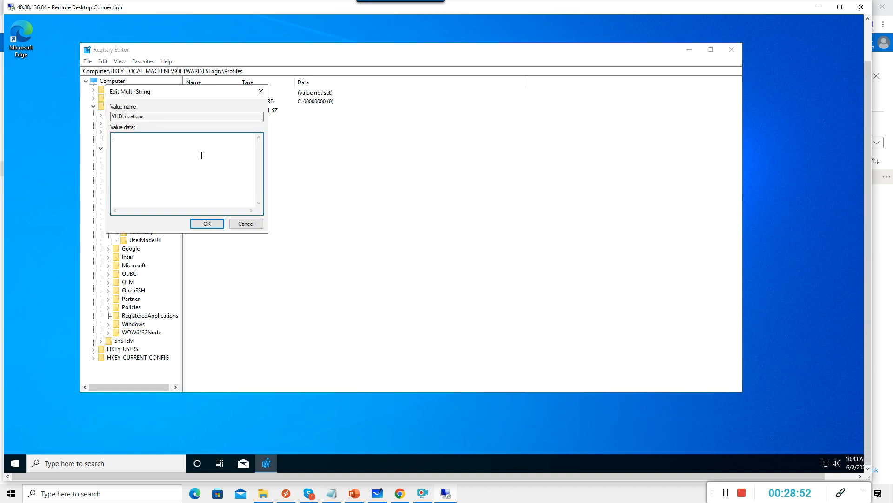
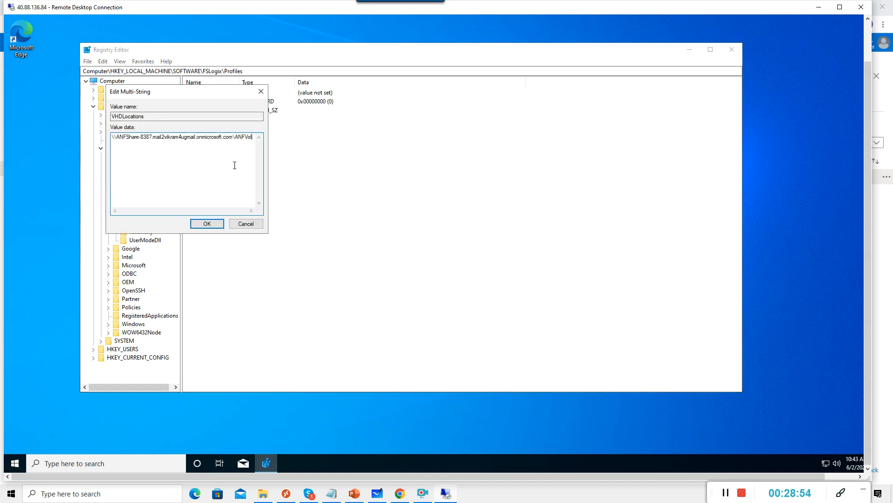
{"action": "left_click", "coordinate": [211, 224]}
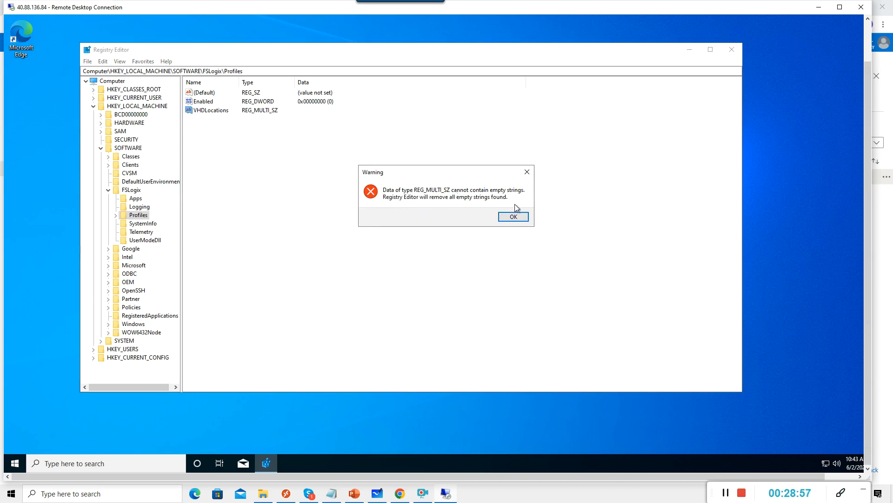
{"action": "left_click", "coordinate": [511, 220]}
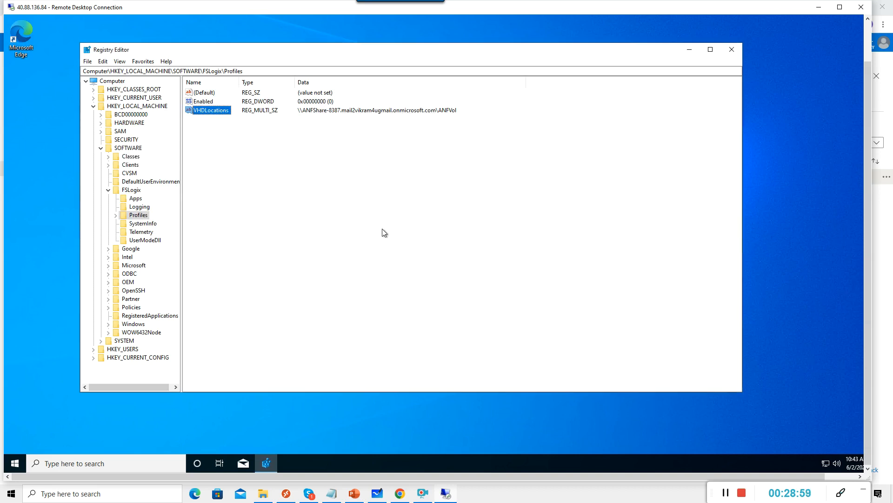
{"action": "left_click", "coordinate": [601, 144]}
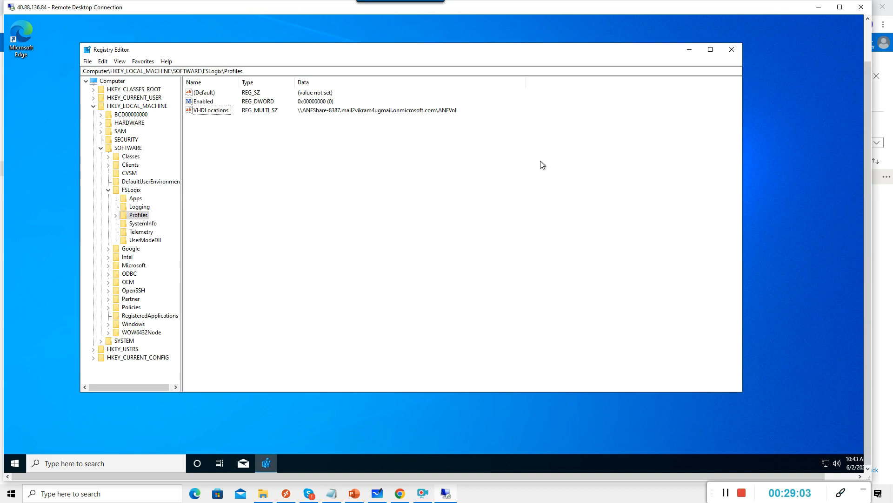
Close Registry Editor and sign out of the current remote session.
{"action": "left_click", "coordinate": [732, 51]}
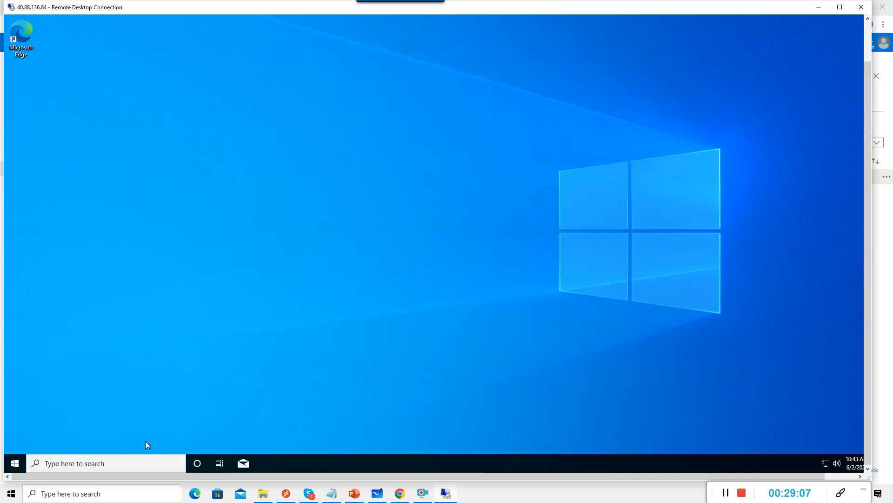
{"action": "right_click", "coordinate": [21, 462]}
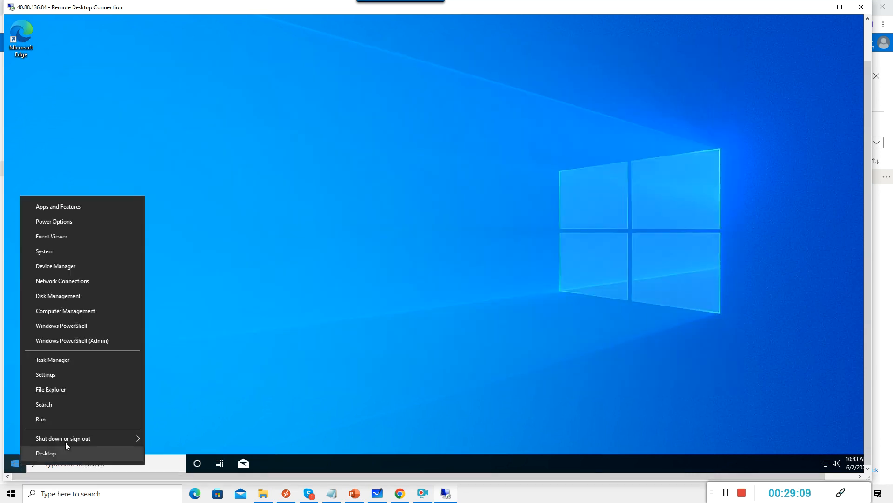
{"action": "mouse_move", "coordinate": [94, 438]}
{"action": "left_click", "coordinate": [177, 406]}
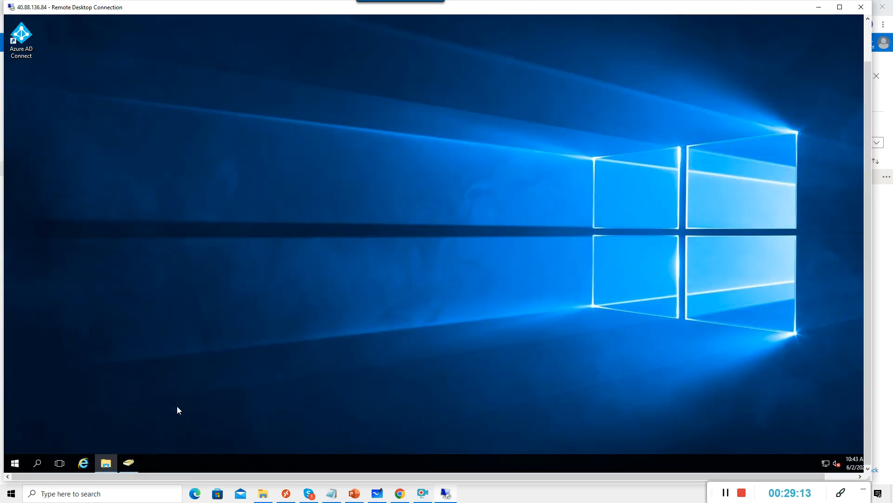
Launch the Remote Desktop Connection client with mstsc.
{"action": "right_click", "coordinate": [24, 464]}
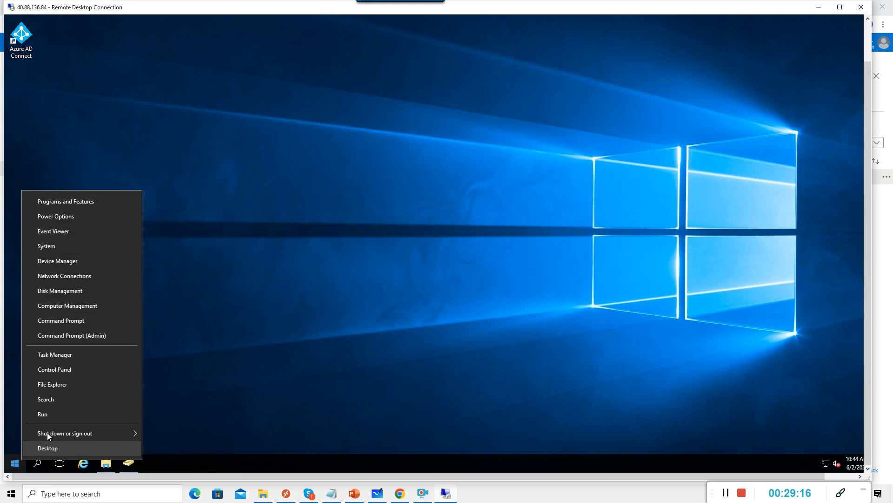
{"action": "left_click", "coordinate": [51, 413]}
{"action": "type", "text": "mstsc"}
{"action": "key", "text": "Return"}
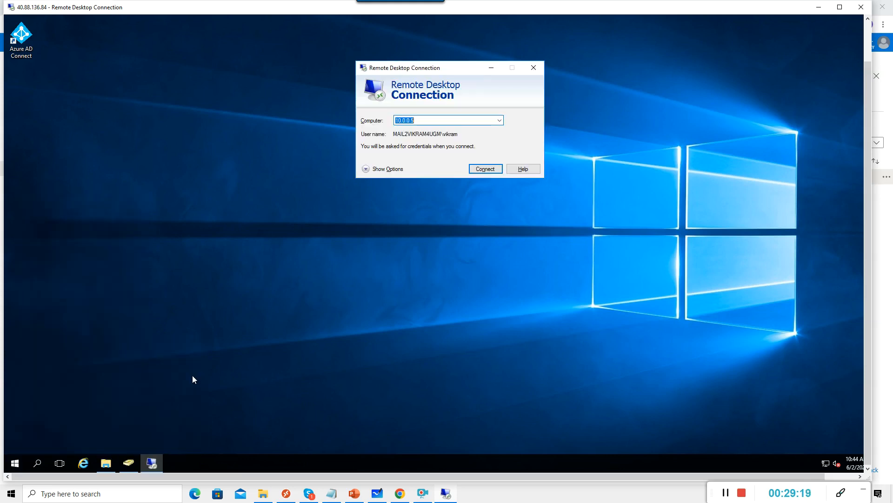
Connect to 10.0.0.6, enter the account password, and accept the certificate warning.
{"action": "left_click", "coordinate": [435, 122]}
{"action": "key", "text": "BackSpace"}
{"action": "type", "text": "6"}
{"action": "key", "text": "Return"}
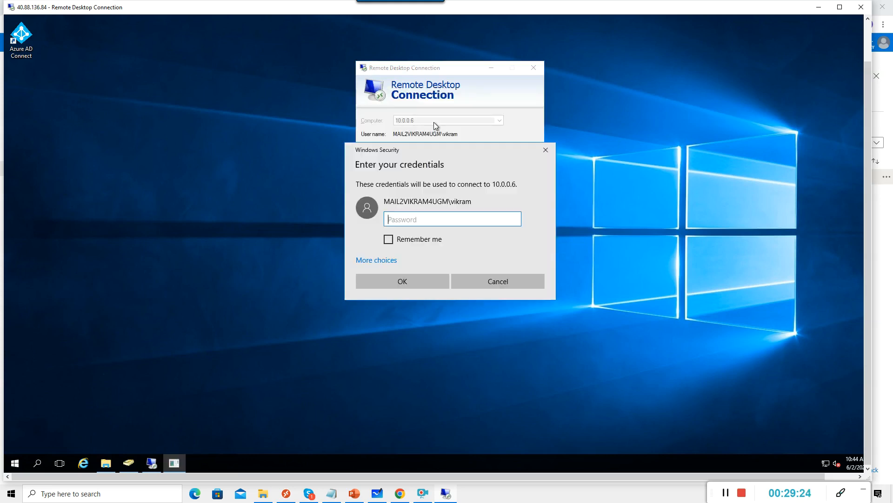
{"action": "type", "text": "*****"}
{"action": "key", "text": "BackSpace"}
{"action": "key", "text": "BackSpace"}
{"action": "key", "text": "BackSpace"}
{"action": "key", "text": "BackSpace"}
{"action": "key", "text": "BackSpace"}
{"action": "type", "text": "*************"}
{"action": "key", "text": "Return"}
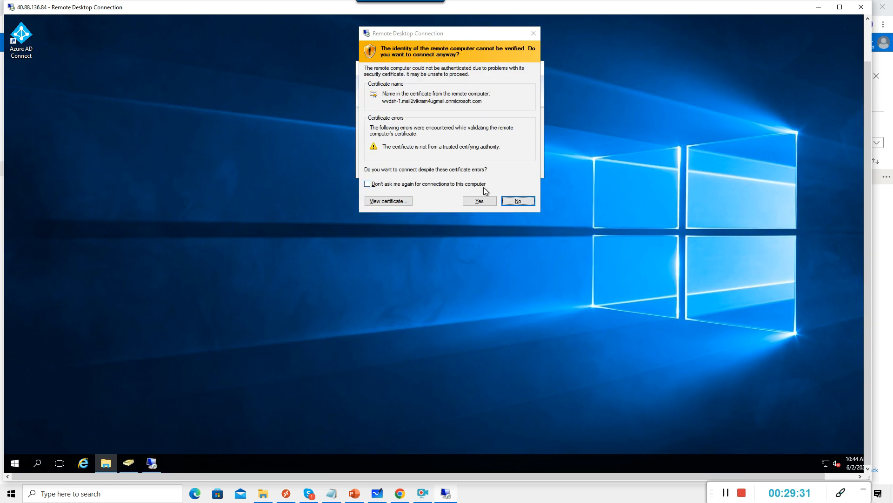
{"action": "left_click", "coordinate": [479, 200]}
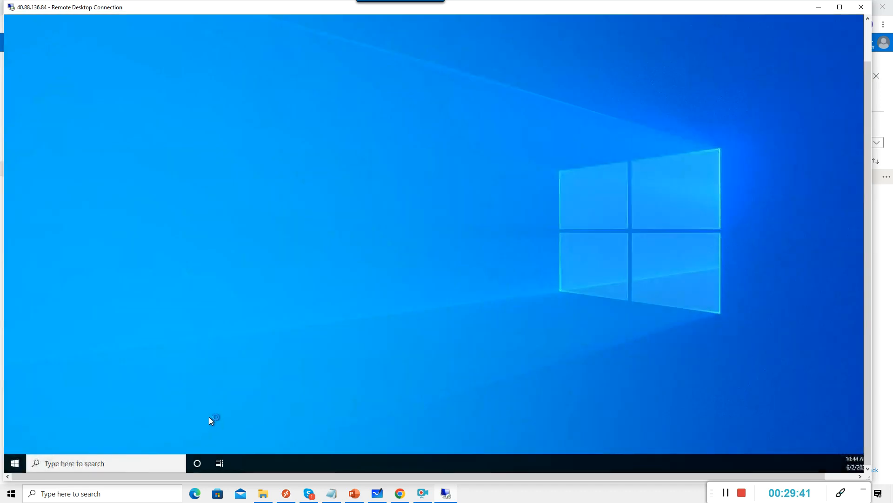
Run regedit and open HKEY_LOCAL_MACHINE\SOFTWARE\FSLogix\Profiles on the new host.
{"action": "right_click", "coordinate": [17, 464]}
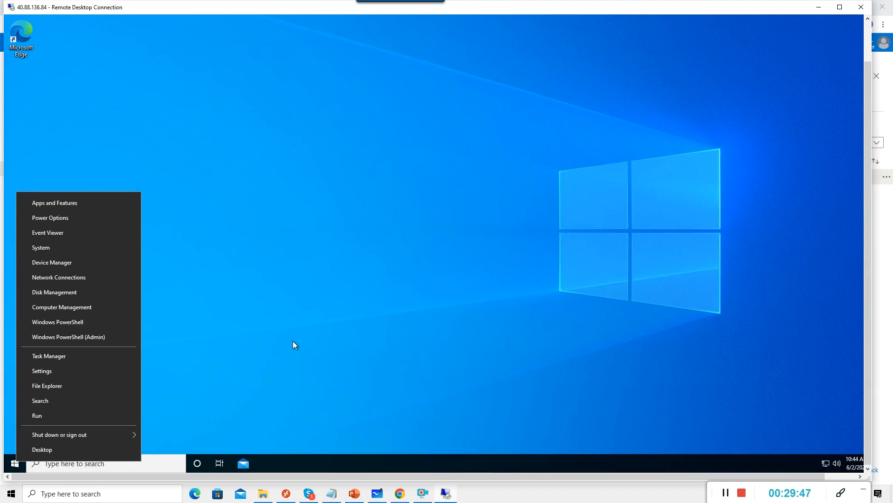
{"action": "left_click", "coordinate": [60, 420]}
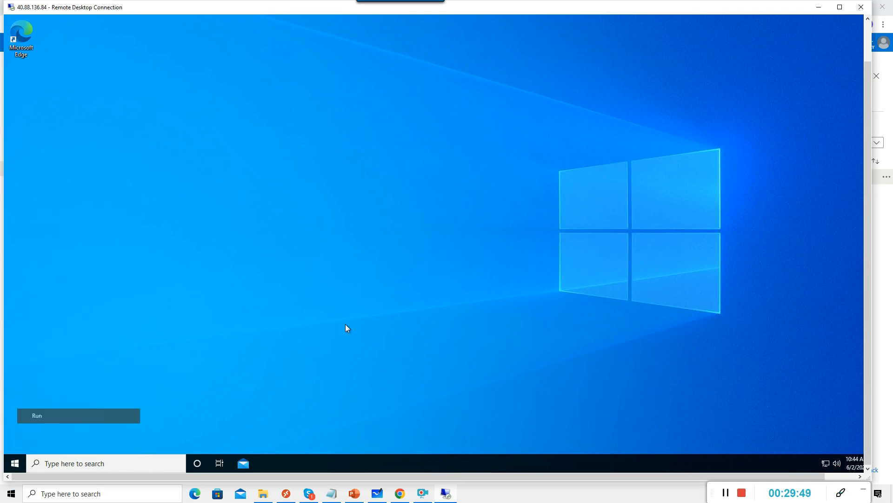
{"action": "type", "text": "regedit"}
{"action": "key", "text": "Return"}
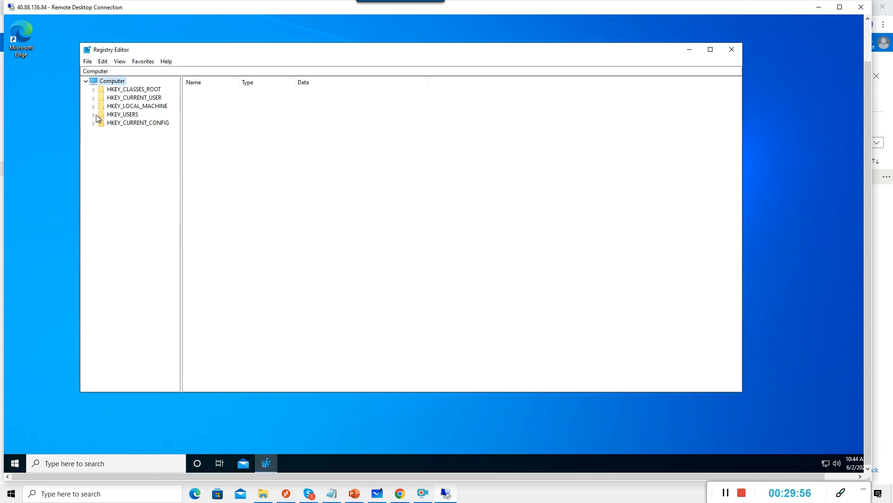
{"action": "left_click", "coordinate": [94, 106]}
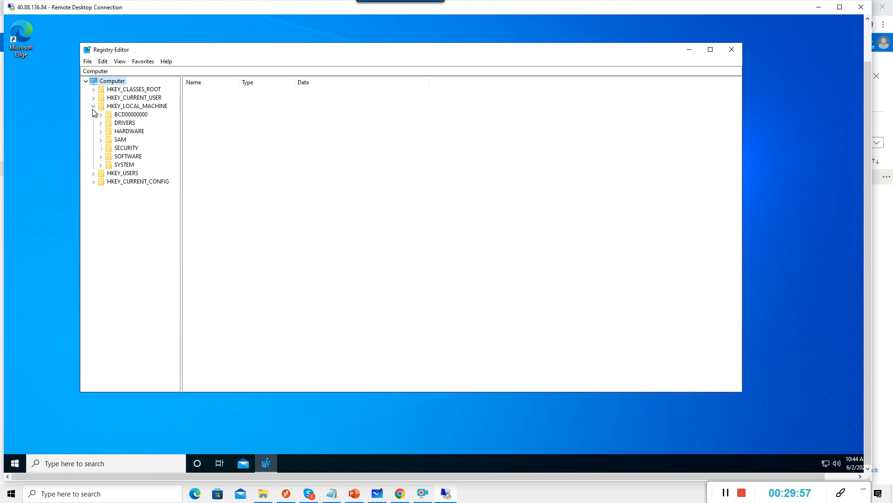
{"action": "left_click", "coordinate": [101, 157]}
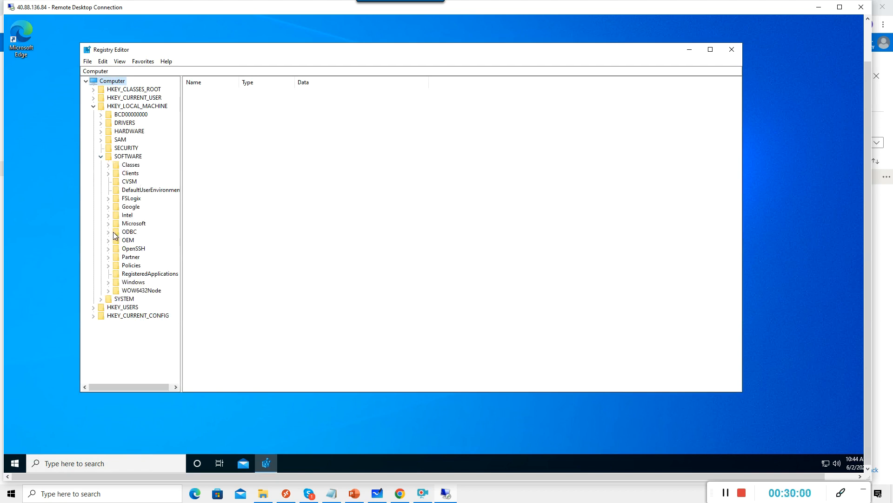
{"action": "left_click", "coordinate": [109, 198]}
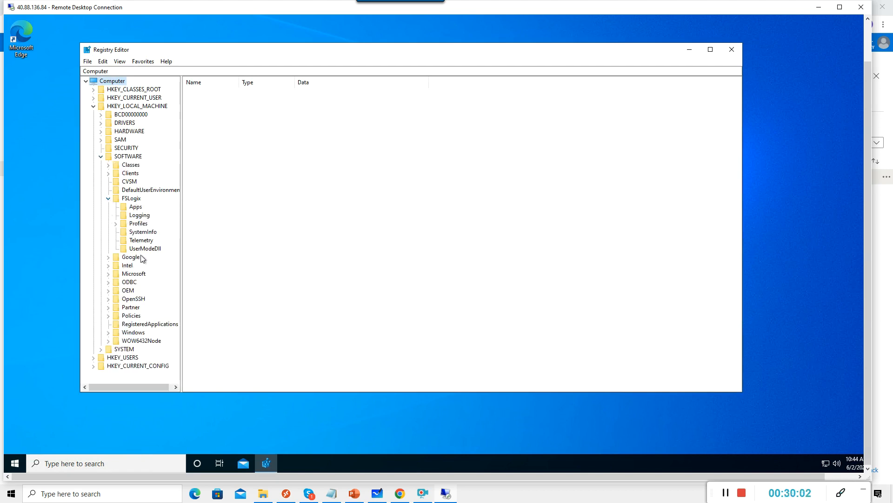
{"action": "left_click", "coordinate": [142, 224]}
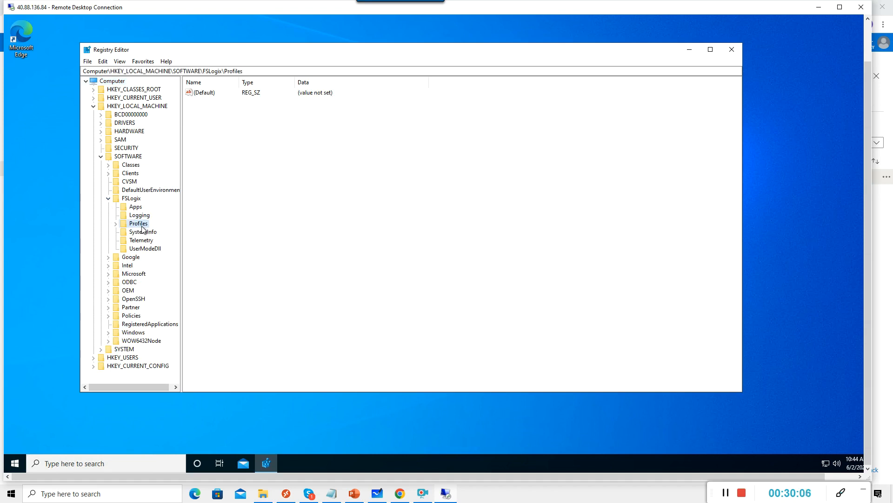
Add a DWORD value named Enabled under Profiles and set it to 1.
{"action": "right_click", "coordinate": [218, 129]}
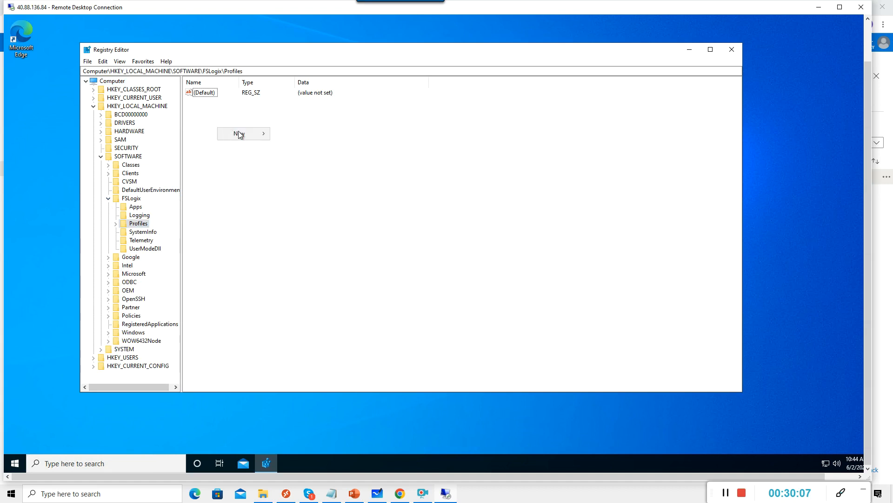
{"action": "mouse_move", "coordinate": [244, 133]}
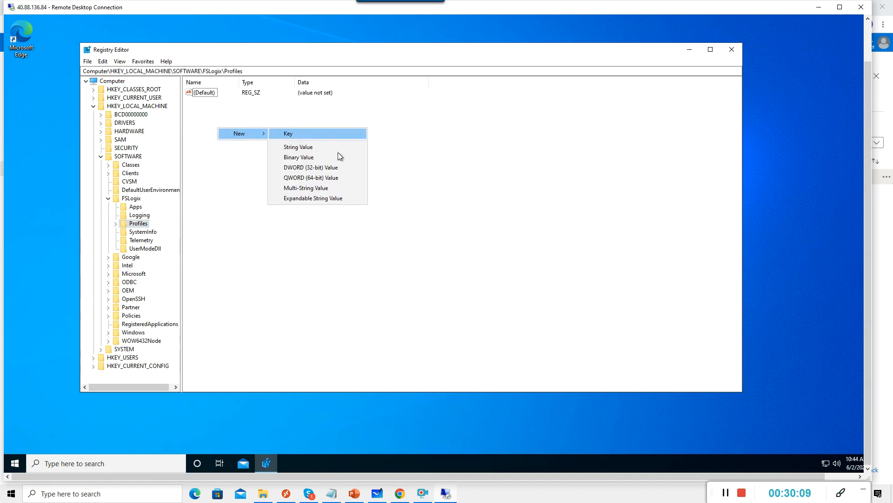
{"action": "left_click", "coordinate": [322, 169]}
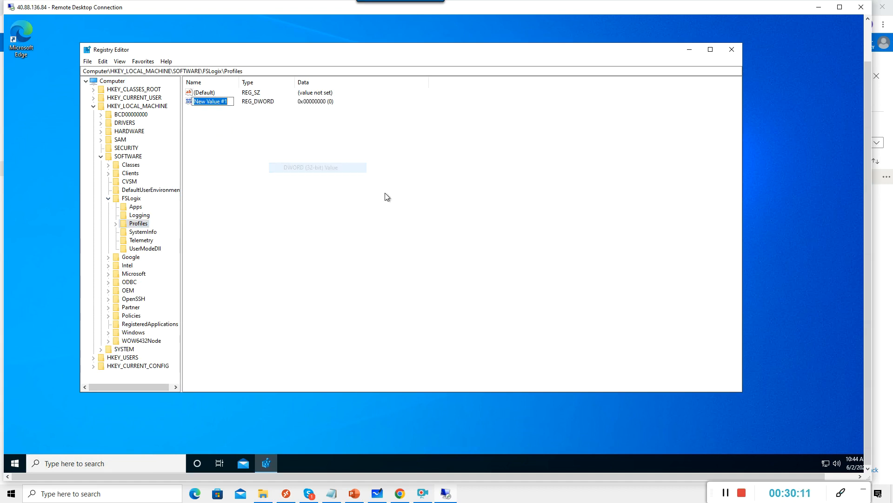
{"action": "type", "text": "Enablesd"}
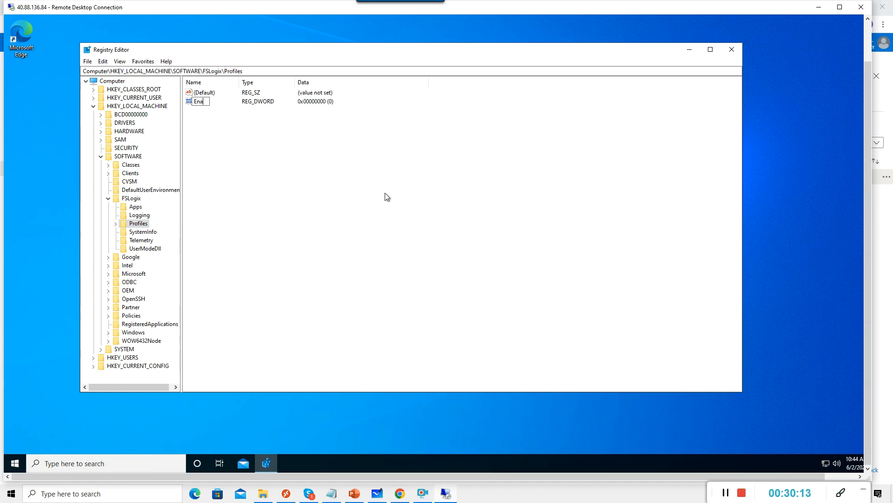
{"action": "key", "text": "BackSpace"}
{"action": "key", "text": "BackSpace"}
{"action": "type", "text": "d"}
{"action": "left_click", "coordinate": [378, 201]}
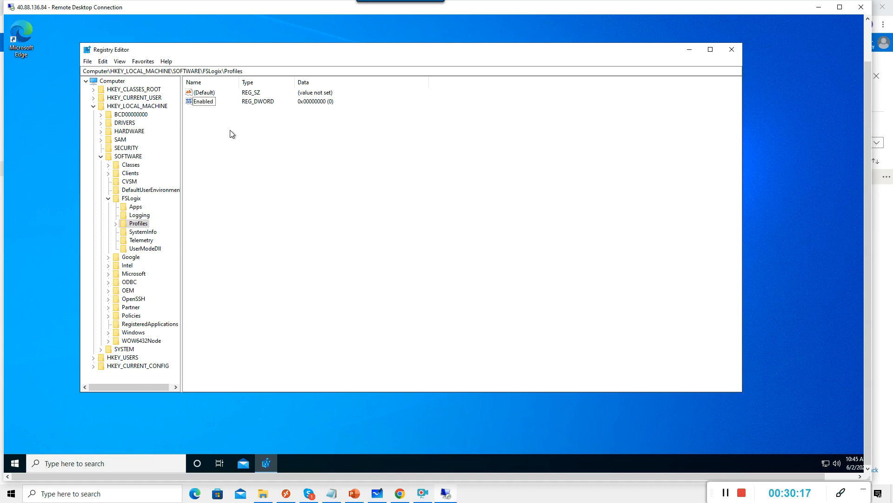
{"action": "double_click", "coordinate": [208, 102]}
{"action": "type", "text": "1"}
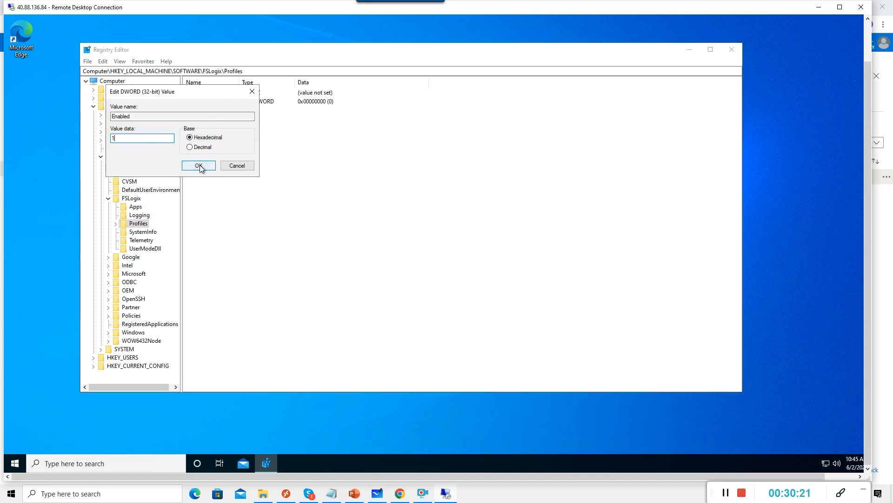
{"action": "left_click", "coordinate": [199, 166]}
Add a VHDLocations multi-string value containing the pasted ANF share path.
{"action": "right_click", "coordinate": [219, 142]}
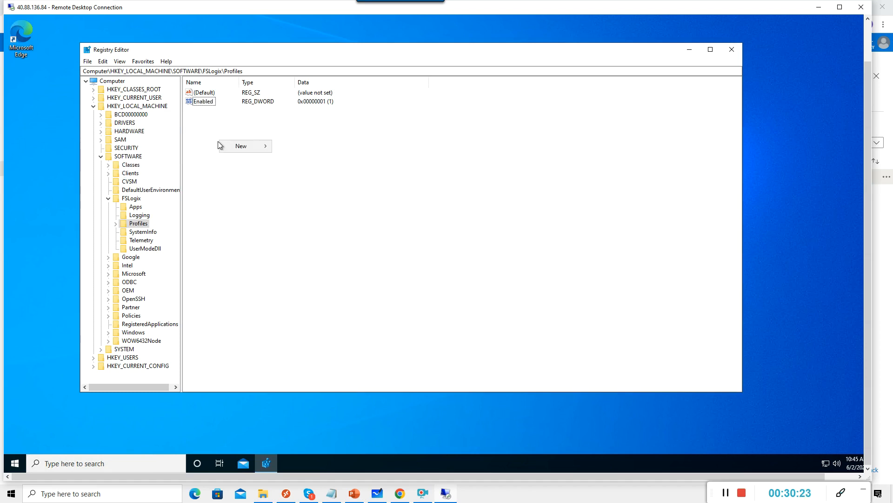
{"action": "mouse_move", "coordinate": [248, 147]}
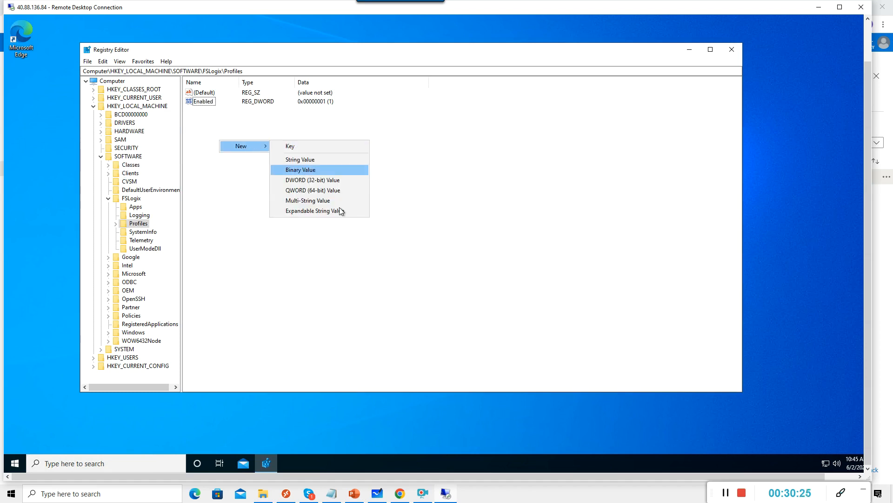
{"action": "left_click", "coordinate": [322, 201]}
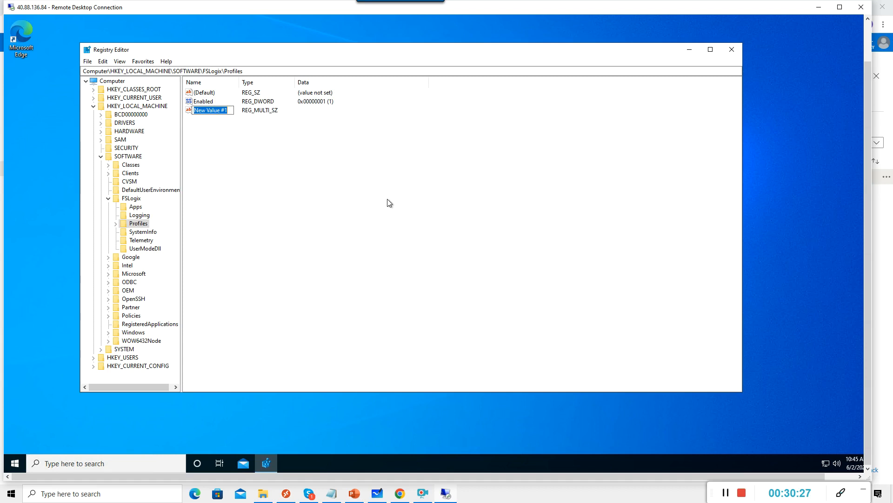
{"action": "type", "text": "V"}
{"action": "type", "text": "H"}
{"action": "key", "text": "BackSpace"}
{"action": "type", "text": "HDLocations"}
{"action": "key", "text": "Return"}
{"action": "double_click", "coordinate": [222, 112]}
{"action": "left_click", "coordinate": [216, 223]}
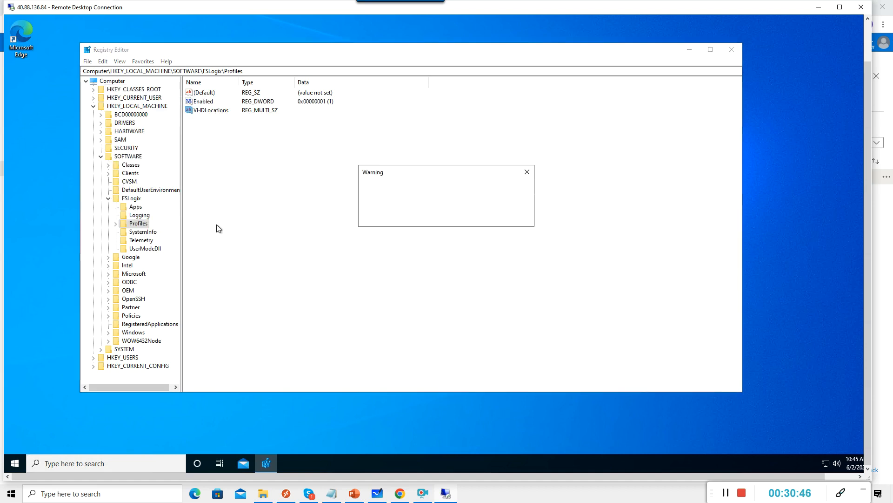
{"action": "left_click", "coordinate": [514, 217]}
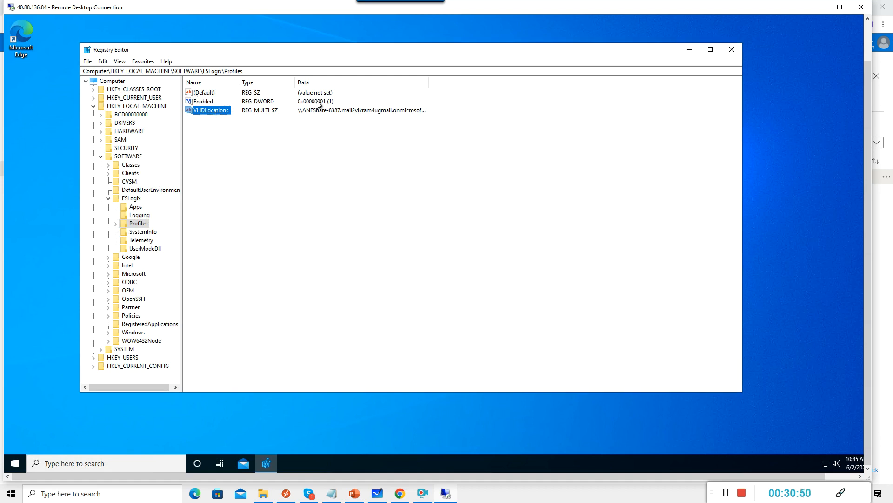
Close Registry Editor and sign out of the remote session.
{"action": "left_click", "coordinate": [738, 50]}
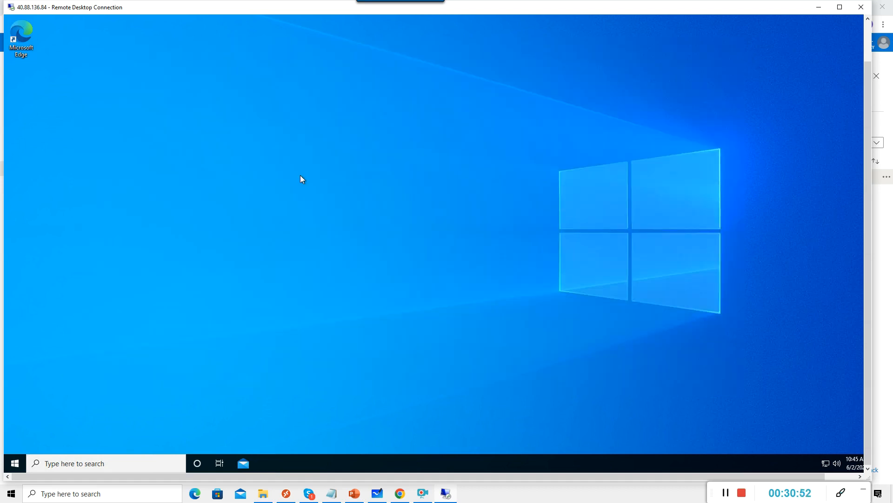
{"action": "right_click", "coordinate": [14, 463]}
{"action": "mouse_move", "coordinate": [59, 432]}
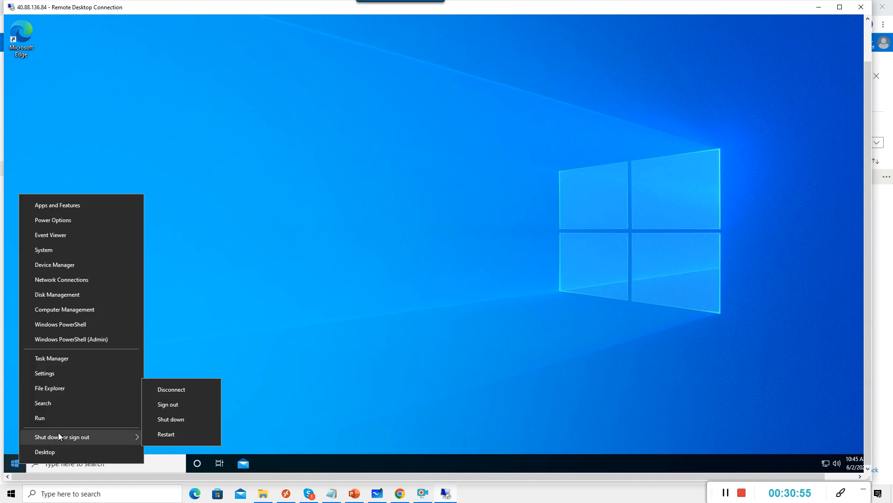
{"action": "left_click", "coordinate": [163, 407]}
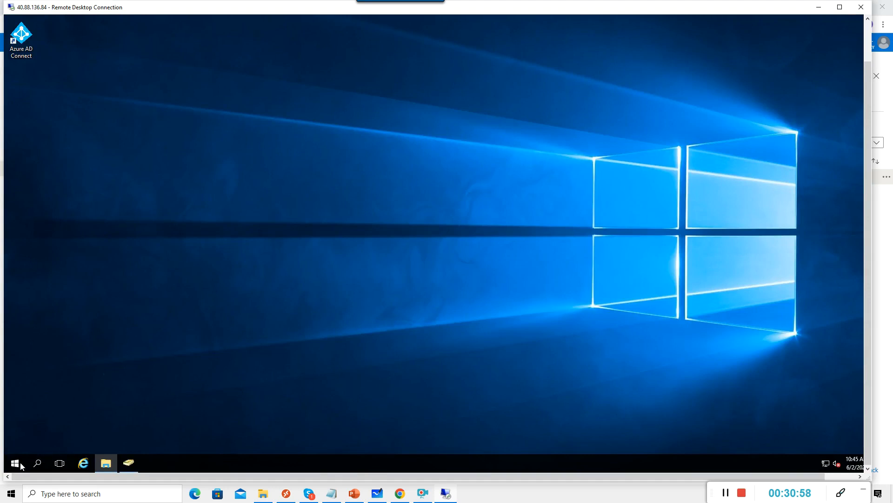
Run mstsc and connect to 10.0.0.5 with the account password, accepting the certificate.
{"action": "right_click", "coordinate": [21, 465]}
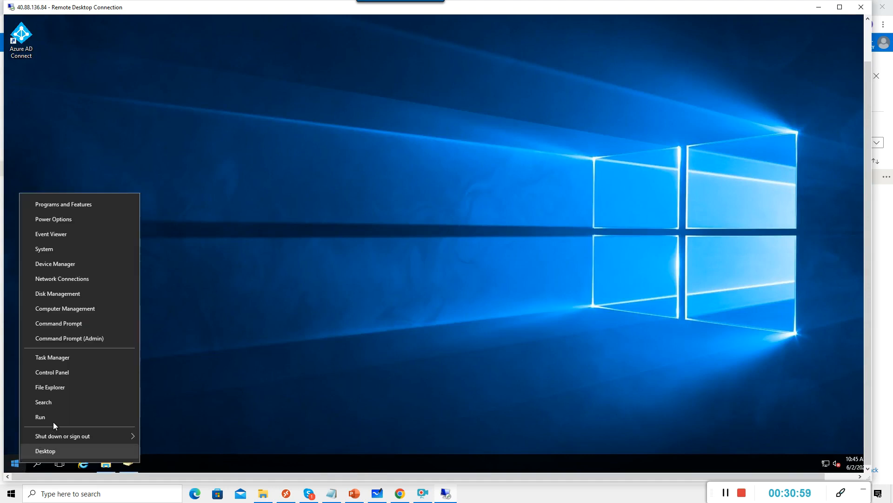
{"action": "left_click", "coordinate": [54, 420]}
{"action": "key", "text": "Return"}
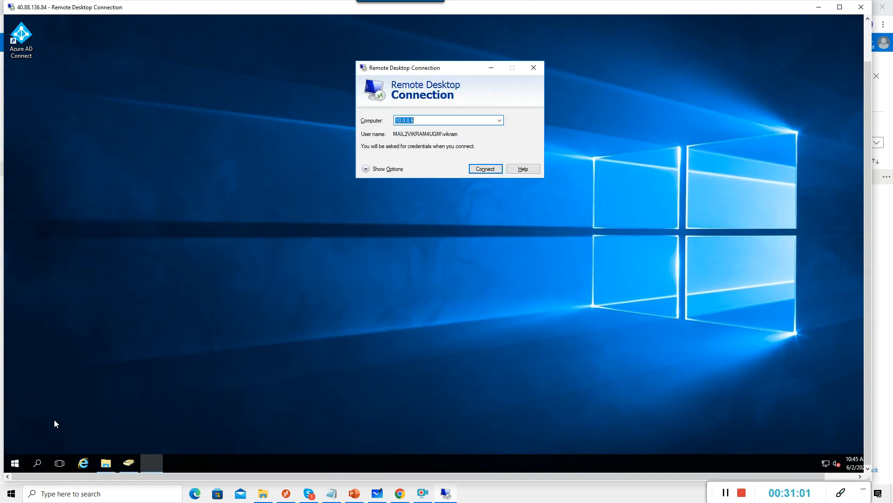
{"action": "left_click", "coordinate": [442, 122]}
{"action": "key", "text": "BackSpace"}
{"action": "type", "text": "5"}
{"action": "key", "text": "Return"}
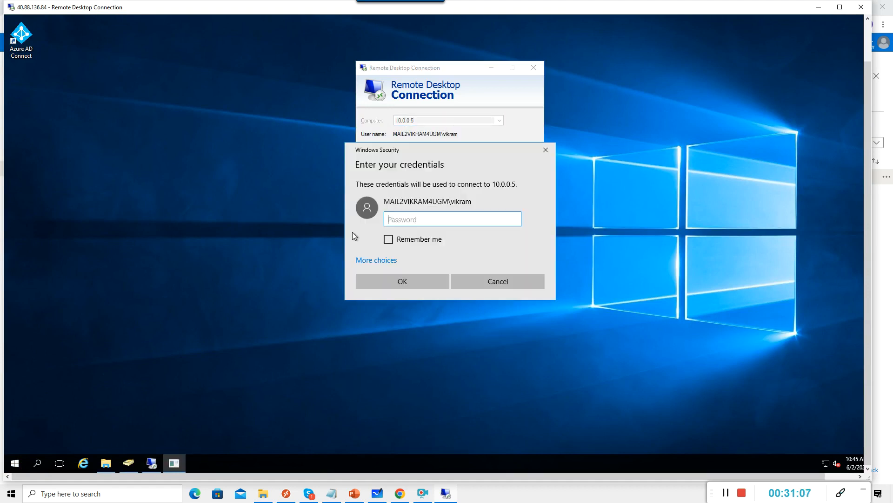
{"action": "type", "text": "*************"}
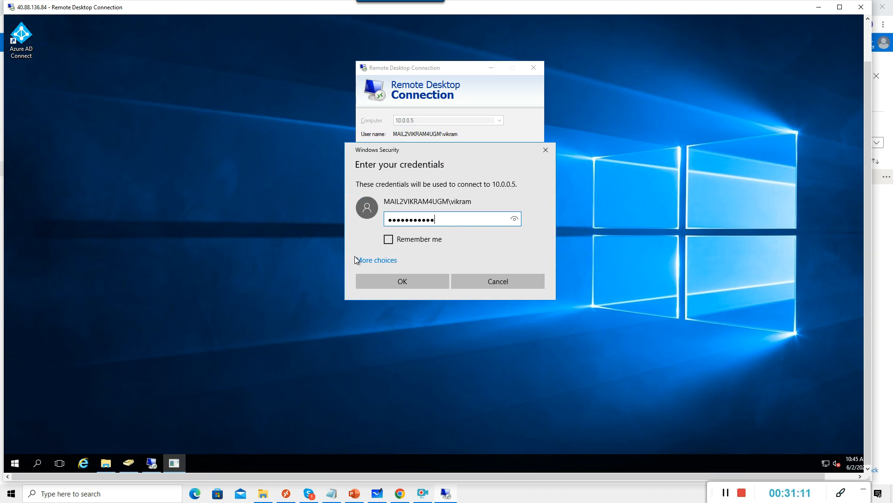
{"action": "key", "text": "Return"}
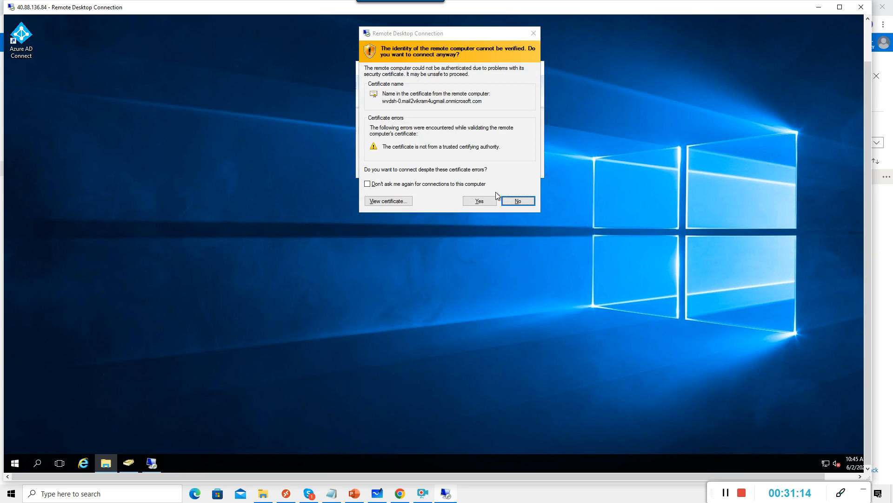
{"action": "left_click", "coordinate": [479, 201]}
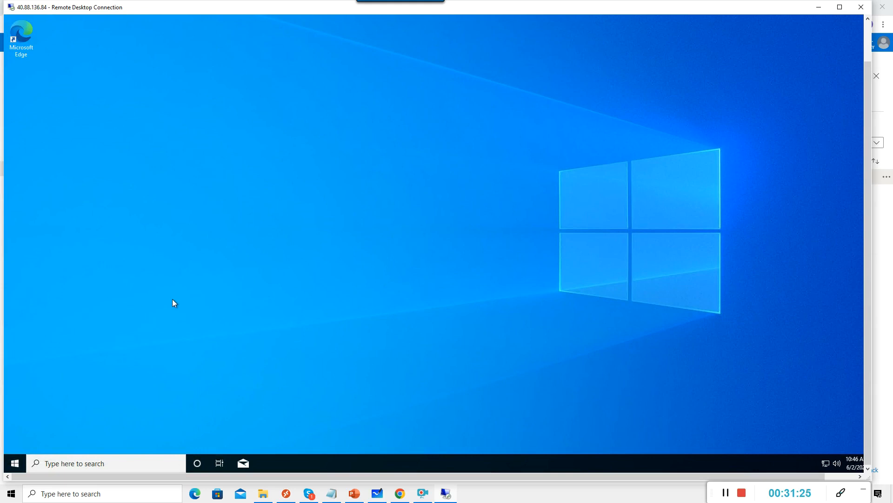
Open regedit, change the Profiles Enabled value data to 1, and close Registry Editor.
{"action": "right_click", "coordinate": [19, 462]}
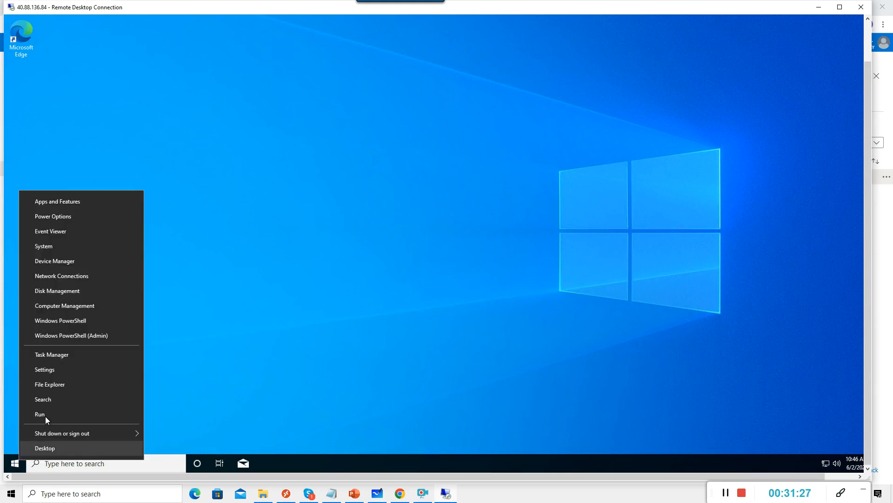
{"action": "left_click", "coordinate": [47, 412]}
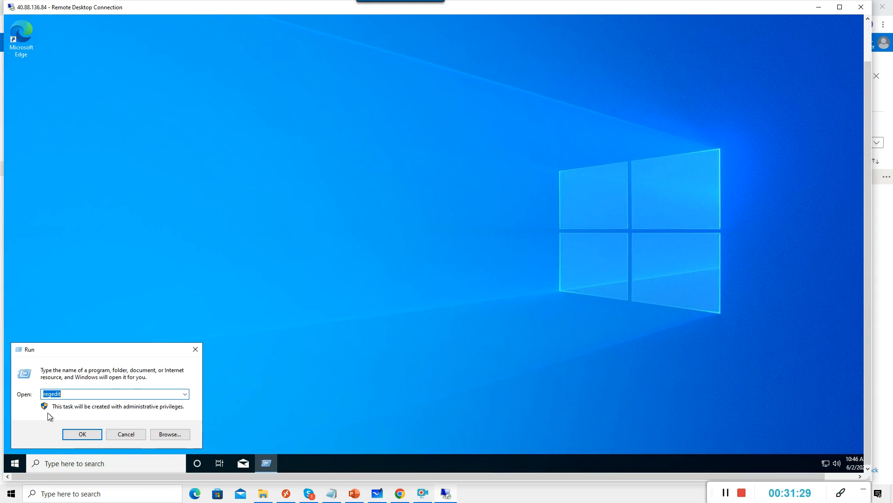
{"action": "key", "text": "Return"}
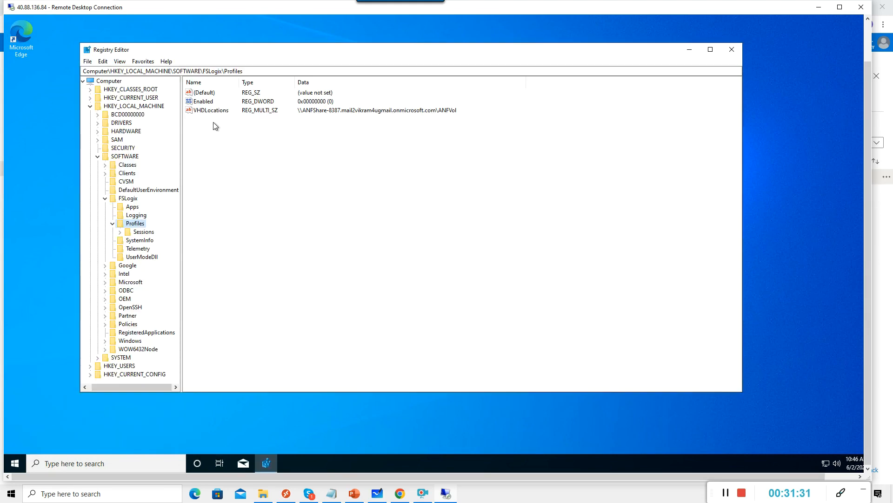
{"action": "double_click", "coordinate": [203, 101]}
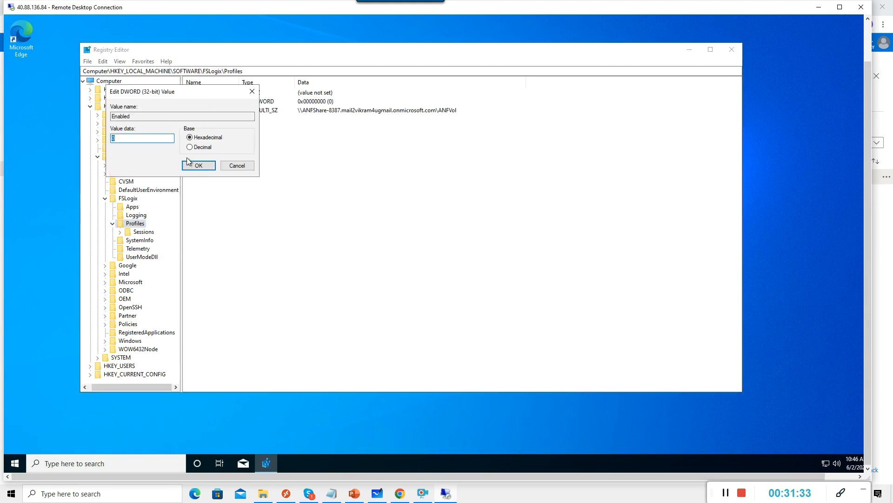
{"action": "type", "text": "1"}
{"action": "left_click", "coordinate": [200, 166]}
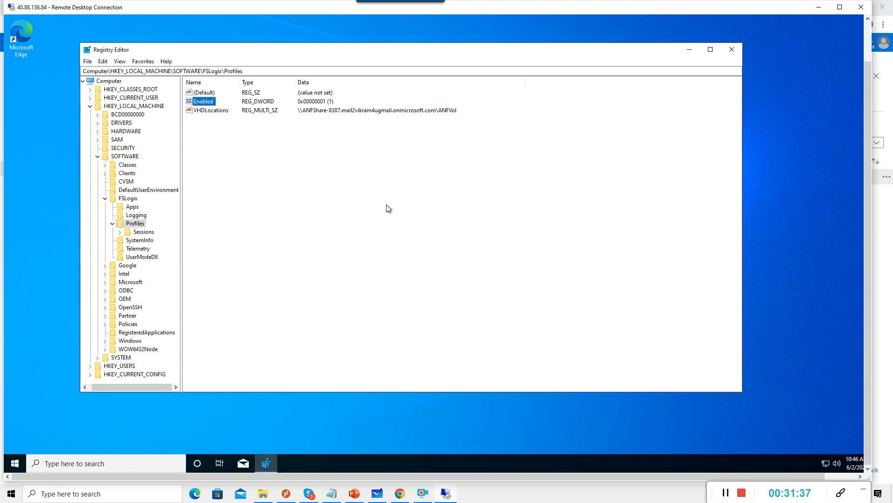
{"action": "left_click", "coordinate": [732, 50]}
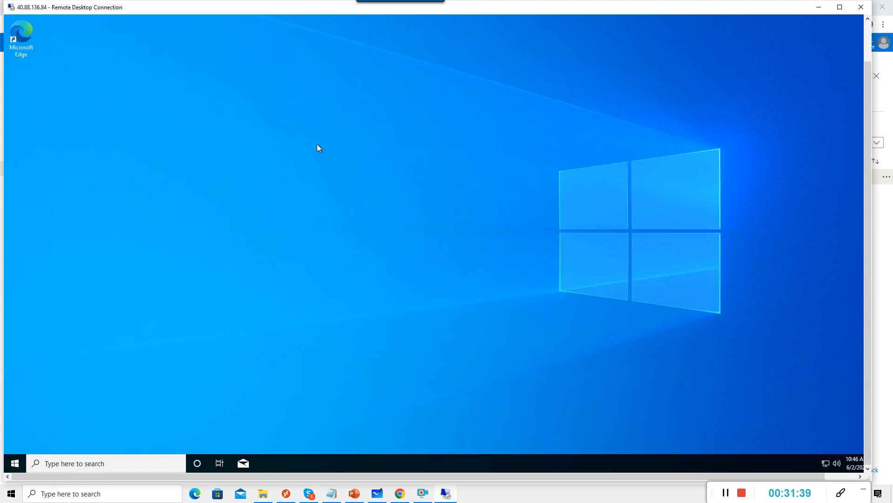
{"action": "right_click", "coordinate": [14, 465]}
Sign out of the remote session host and return to the Azure portal in Chrome.
{"action": "mouse_move", "coordinate": [59, 435]}
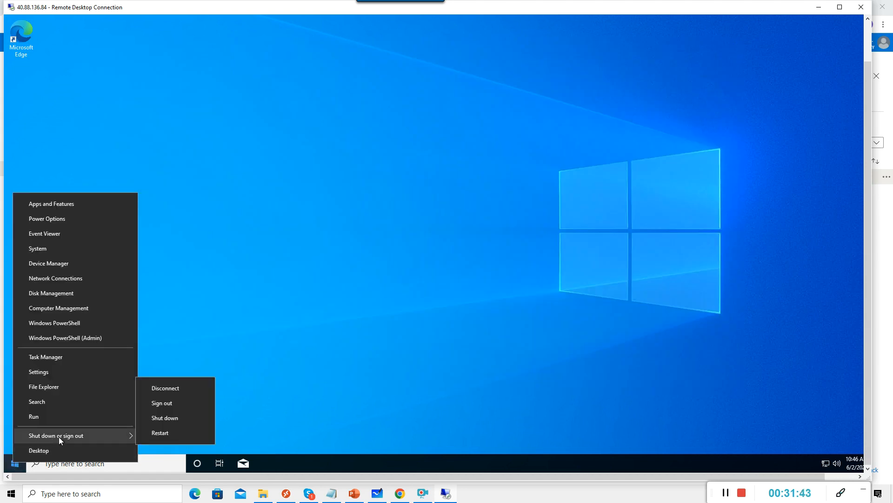
{"action": "left_click", "coordinate": [158, 403]}
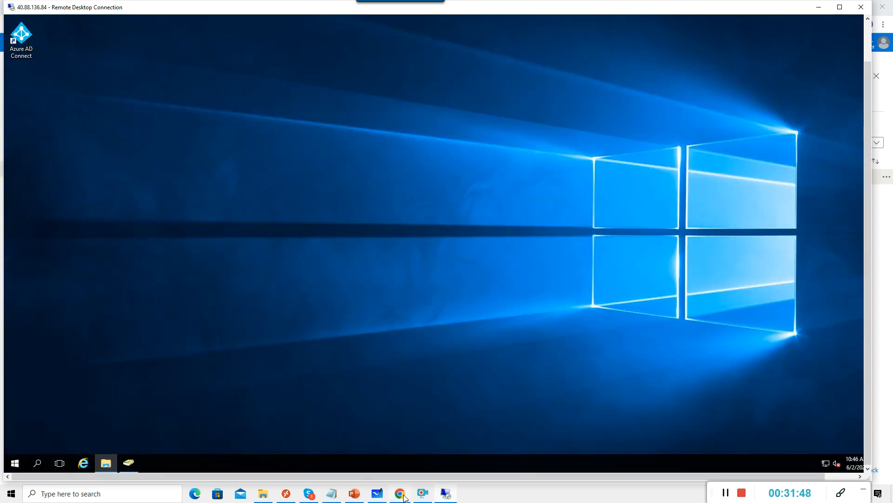
{"action": "left_click", "coordinate": [400, 494]}
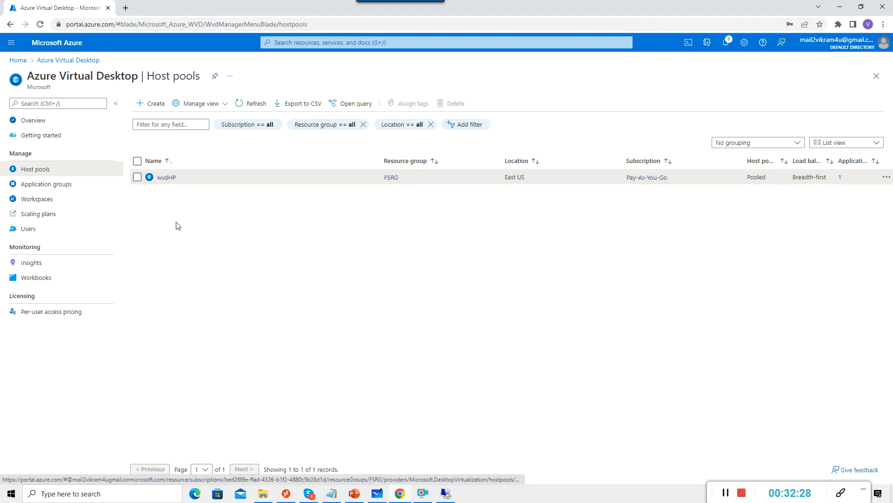
Open the wvdHP host pool, then go Home to Azure Active Directory's All users list.
{"action": "left_click", "coordinate": [166, 178]}
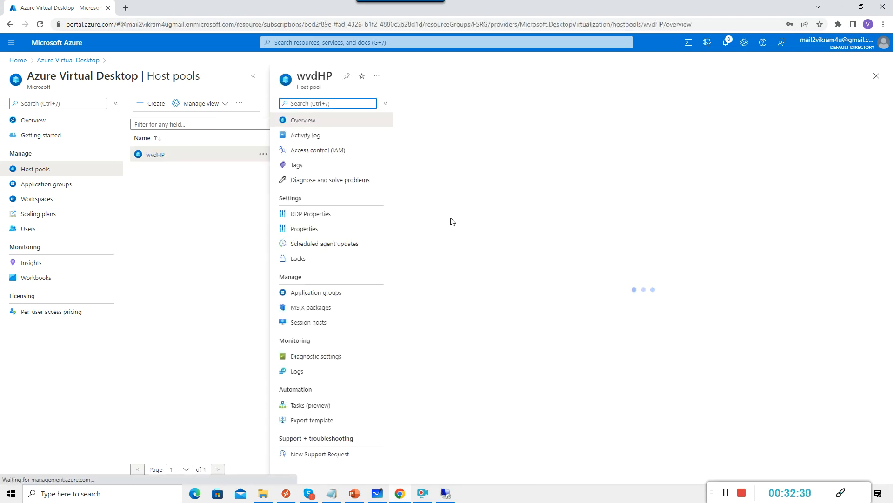
{"action": "left_click", "coordinate": [17, 60]}
{"action": "left_click", "coordinate": [411, 112]}
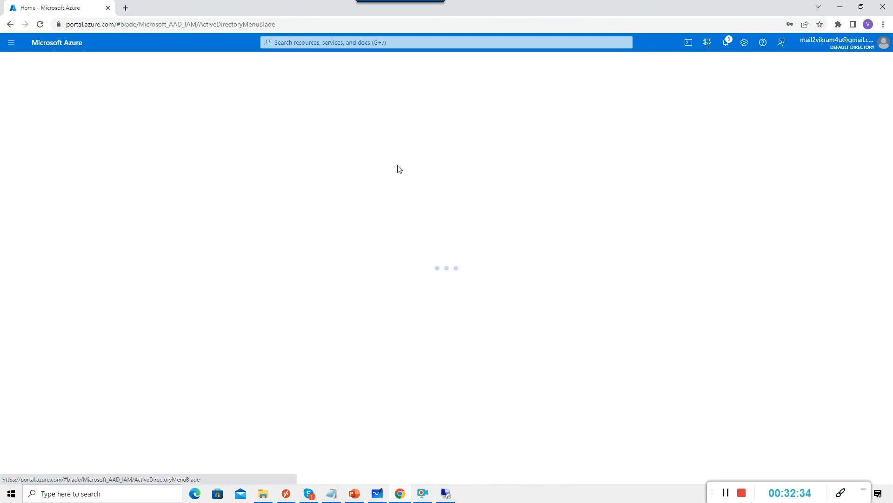
{"action": "left_click", "coordinate": [29, 177]}
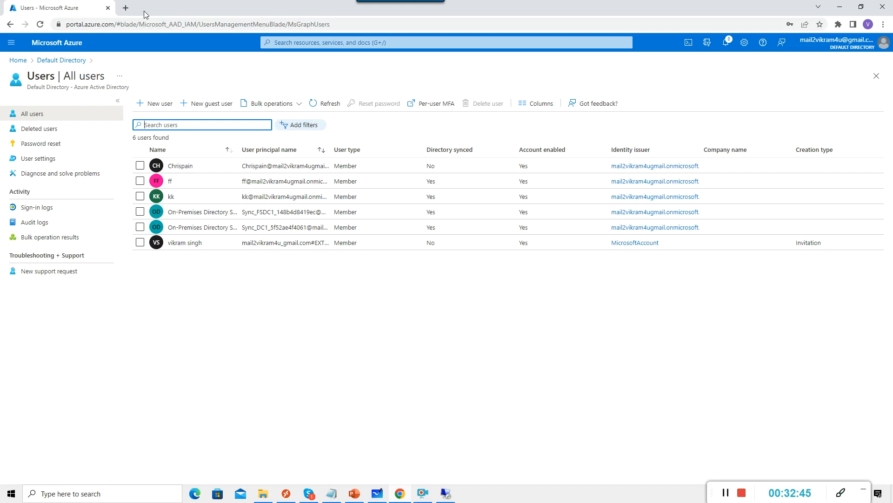
{"action": "left_click", "coordinate": [126, 9]}
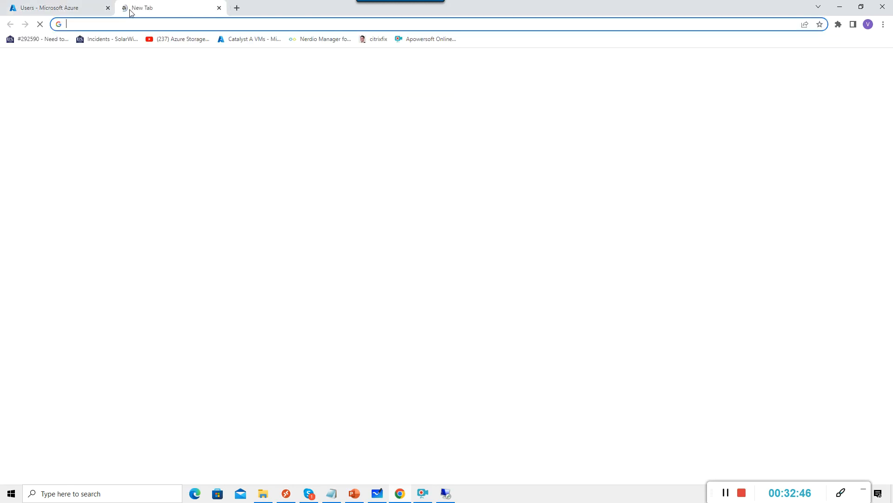
Load the rdweb Remote Desktop Web Client in the new tab and reach its Microsoft sign-in page.
{"action": "left_click", "coordinate": [182, 24]}
{"action": "type", "text": "rd"}
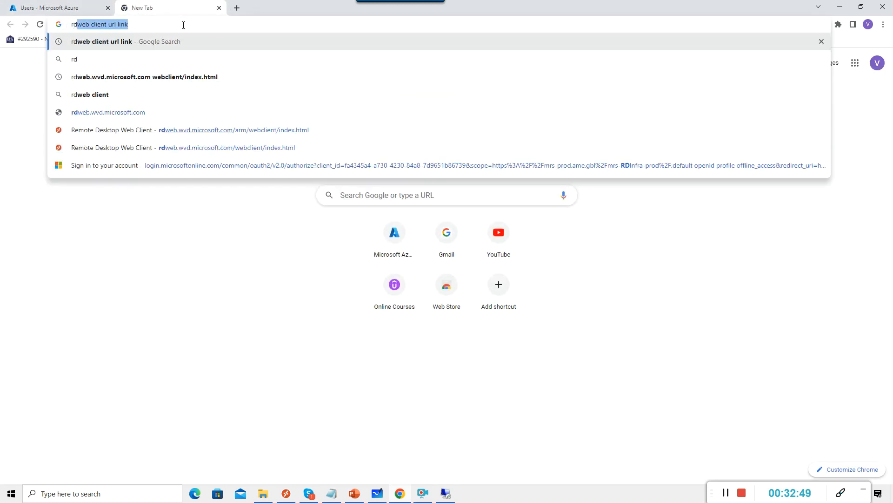
{"action": "left_click", "coordinate": [172, 78]}
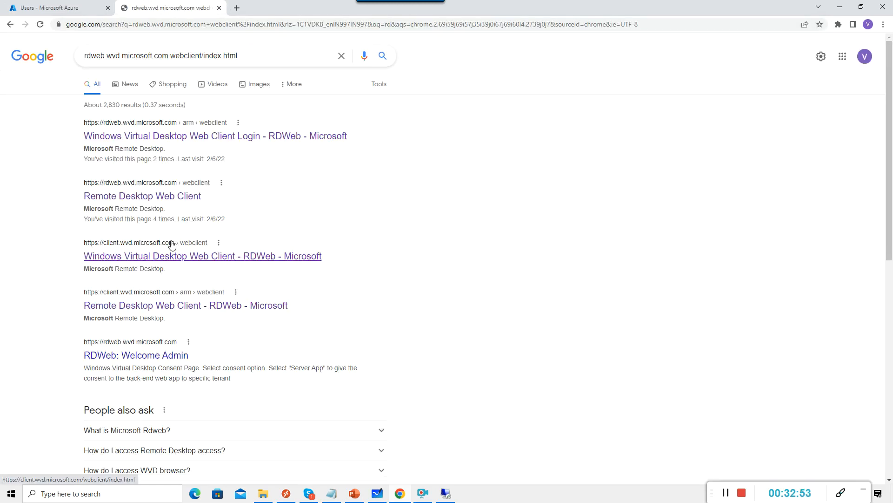
{"action": "left_click", "coordinate": [145, 196]}
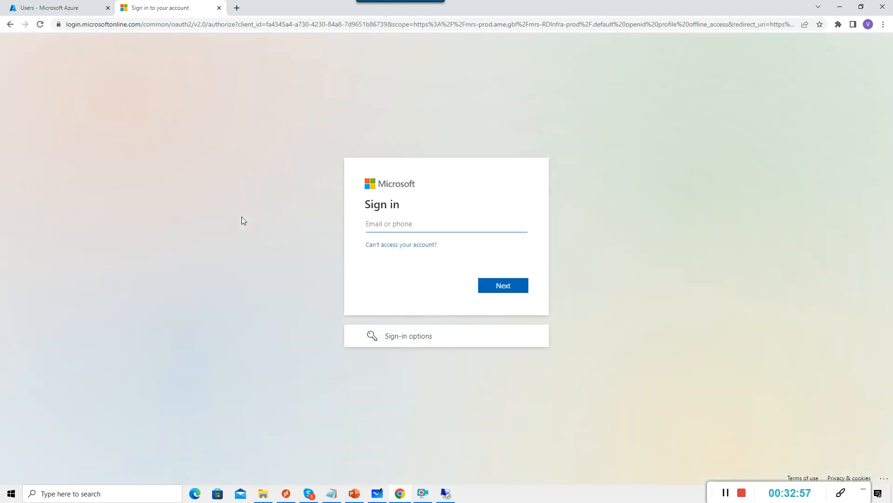
{"action": "left_click", "coordinate": [427, 226]}
Enter the test user's sign-in name, pasting the tenant domain copied from the notes.
{"action": "type", "text": "kk@"}
{"action": "left_click", "coordinate": [332, 493]}
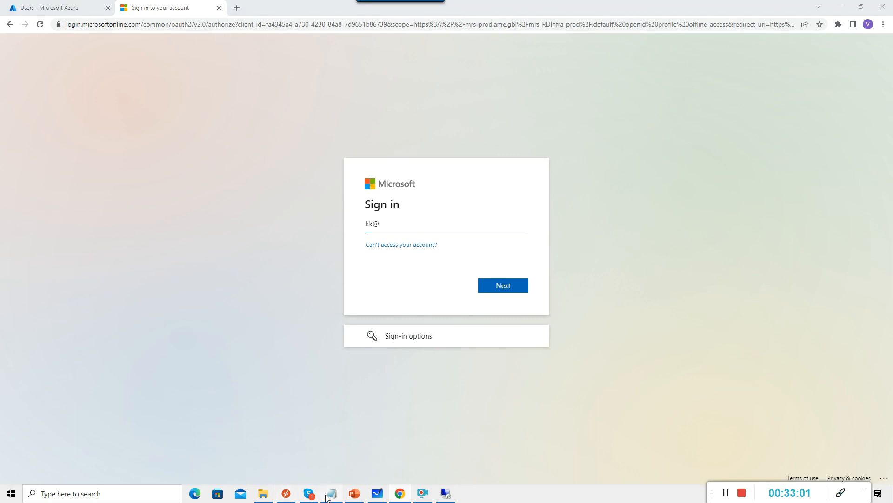
{"action": "left_click_drag", "start_coordinate": [323, 170], "coordinate": [117, 170]}
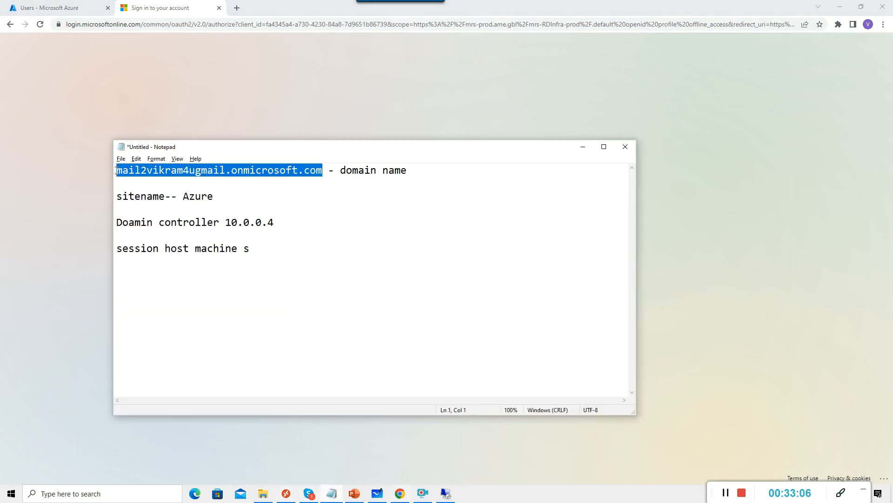
{"action": "key", "text": "Tab"}
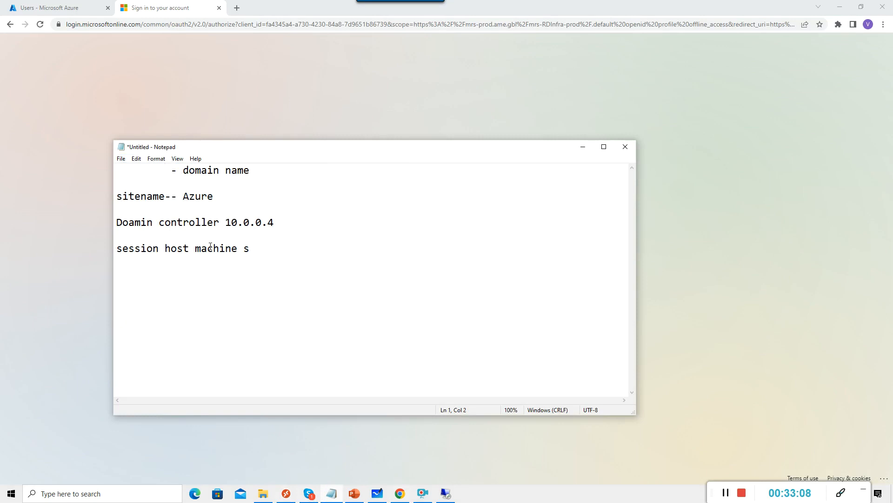
{"action": "key", "text": "ctrl+z"}
{"action": "key", "text": "ctrl+c"}
{"action": "key", "text": "alt+Tab"}
{"action": "key", "text": "ctrl+v"}
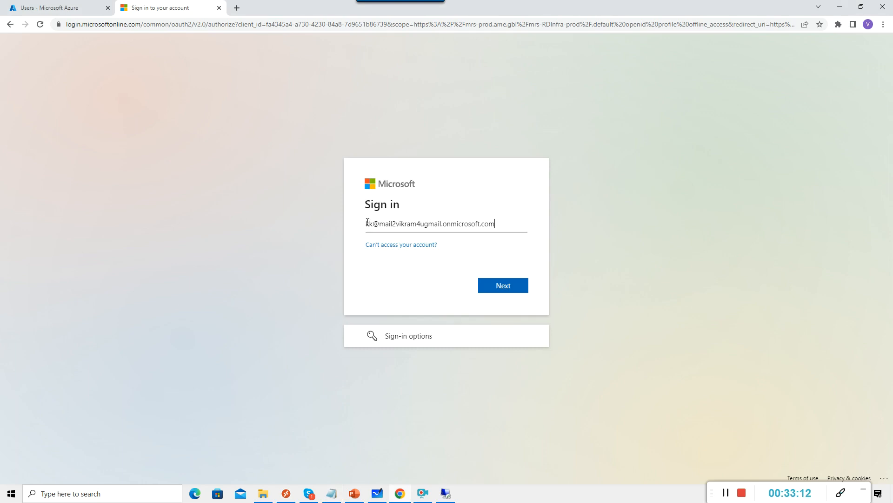
Sign in with the account password, then start signing out after finding no resources assigned.
{"action": "left_click", "coordinate": [502, 284]}
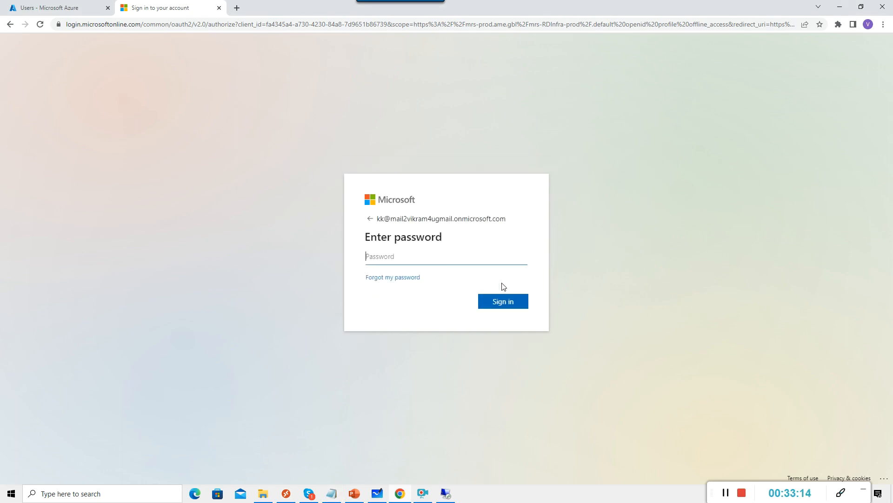
{"action": "type", "text": "•••••••"}
{"action": "key", "text": "Return"}
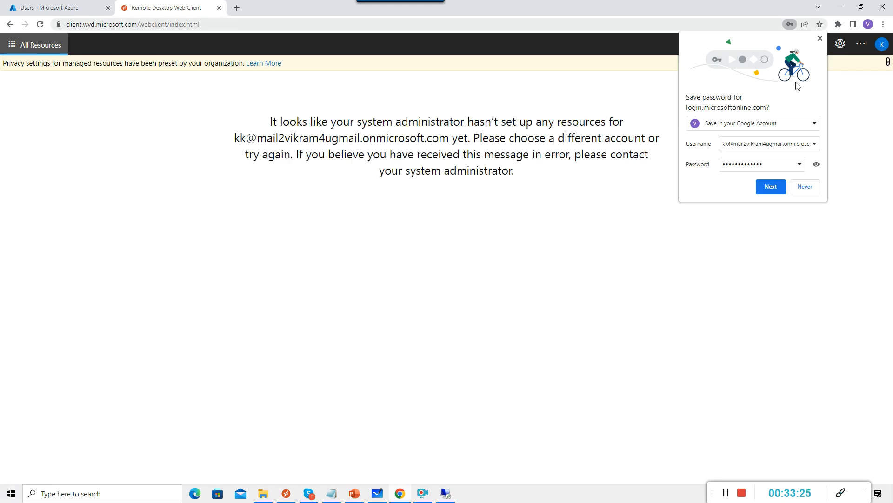
{"action": "left_click", "coordinate": [820, 38]}
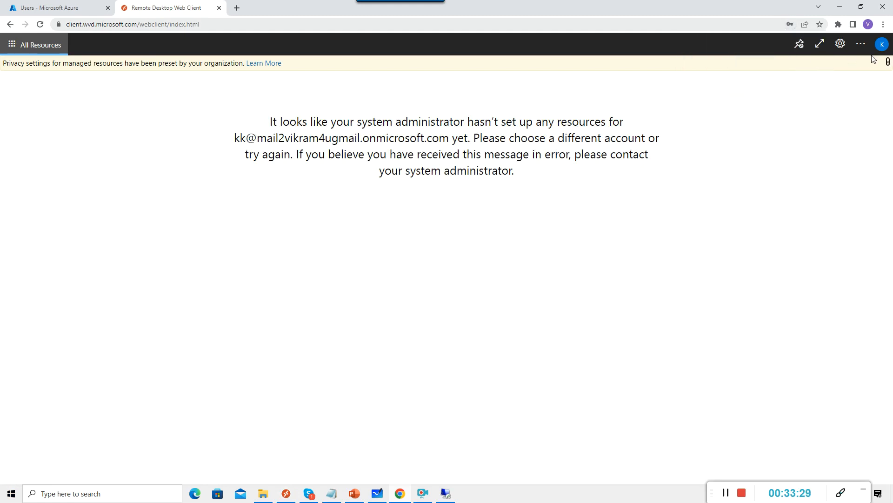
{"action": "left_click", "coordinate": [881, 45]}
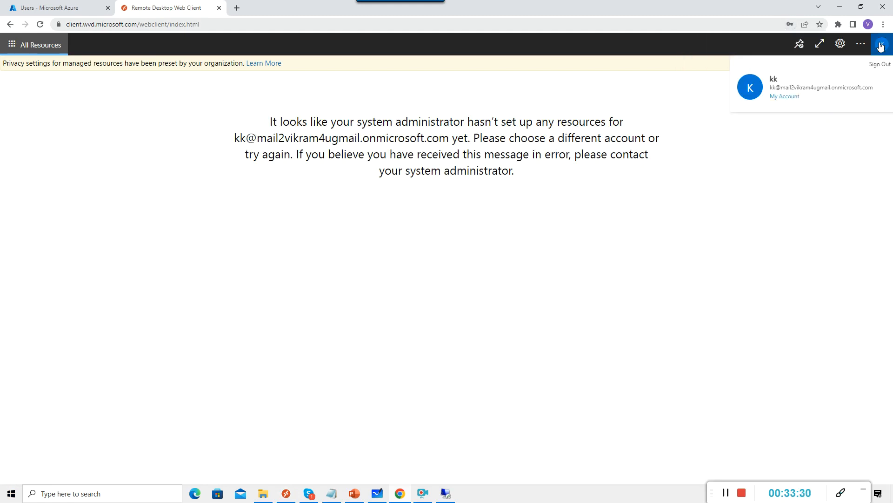
{"action": "left_click", "coordinate": [885, 65]}
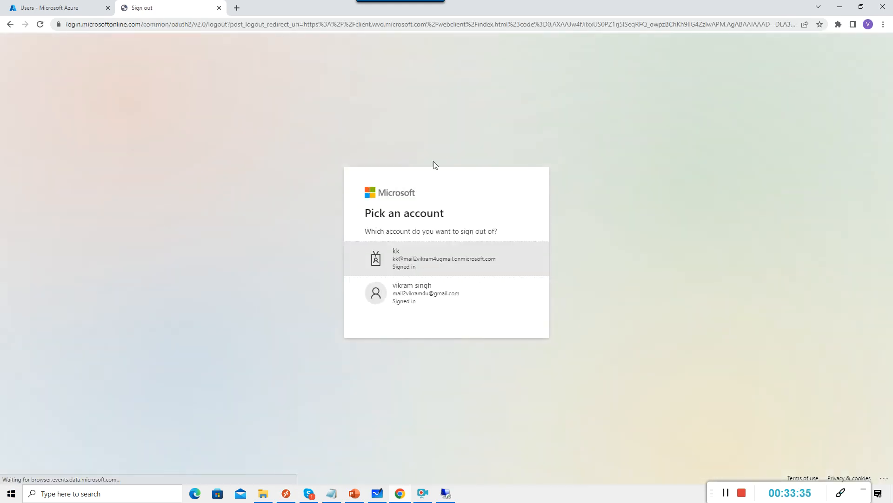
Sign the test account out and back in with its password, choosing to stay signed in.
{"action": "left_click", "coordinate": [411, 265]}
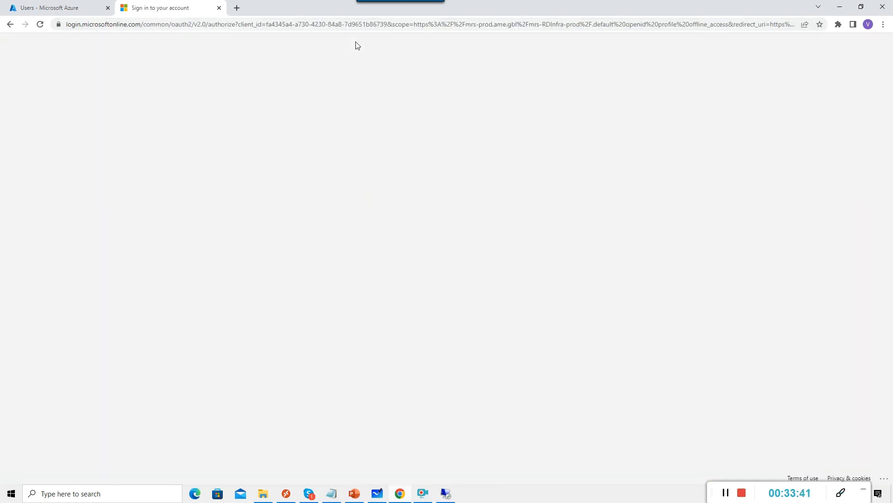
{"action": "left_click", "coordinate": [414, 245]}
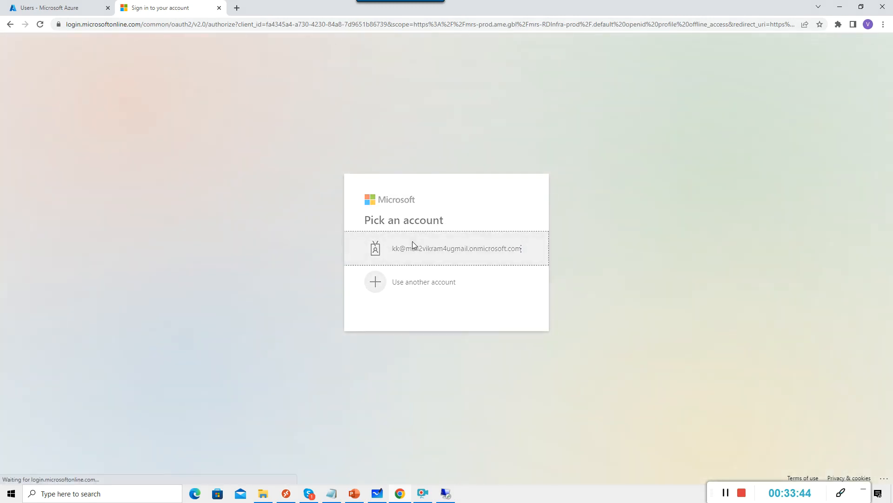
{"action": "left_click", "coordinate": [416, 260]}
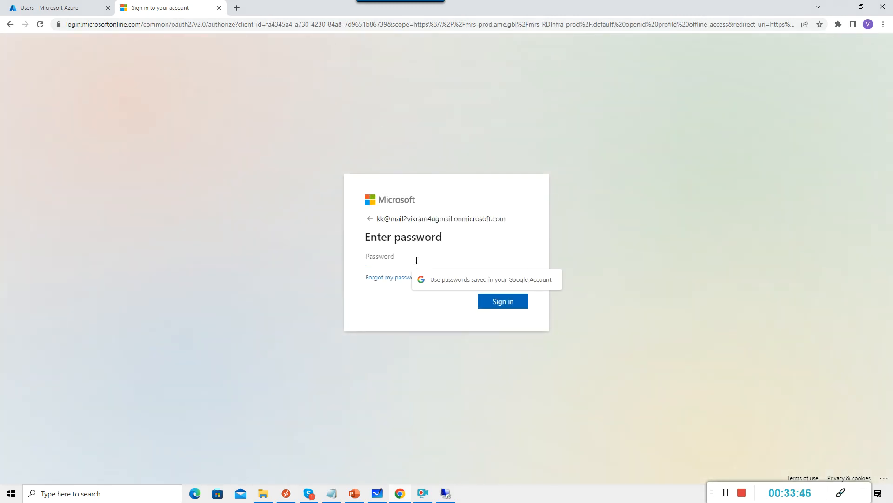
{"action": "type", "text": "••••••••••••"}
{"action": "key", "text": "Return"}
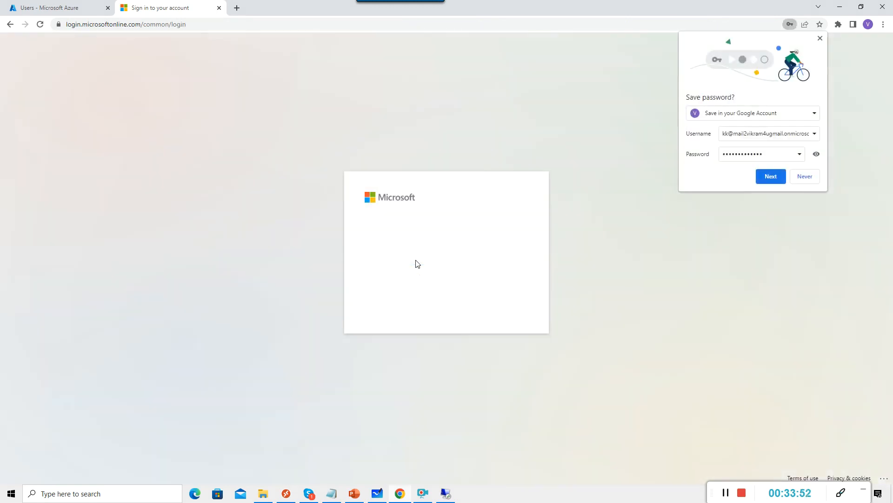
{"action": "left_click", "coordinate": [502, 311]}
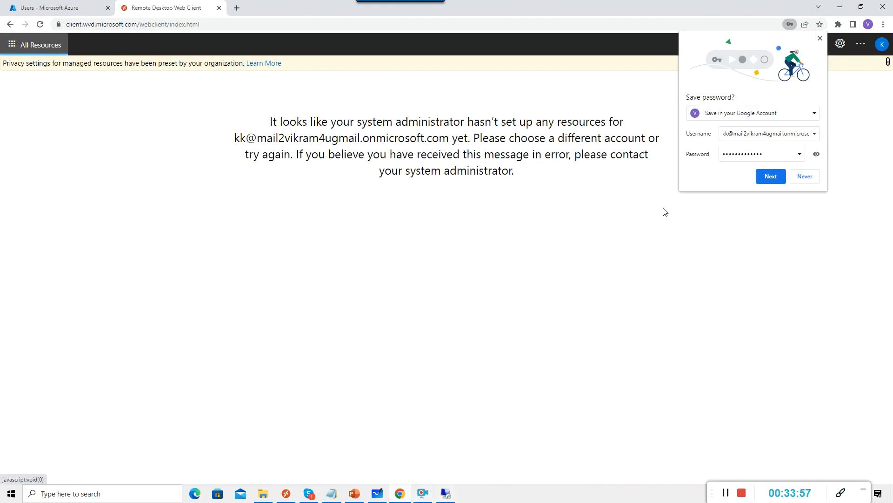
{"action": "left_click", "coordinate": [820, 38]}
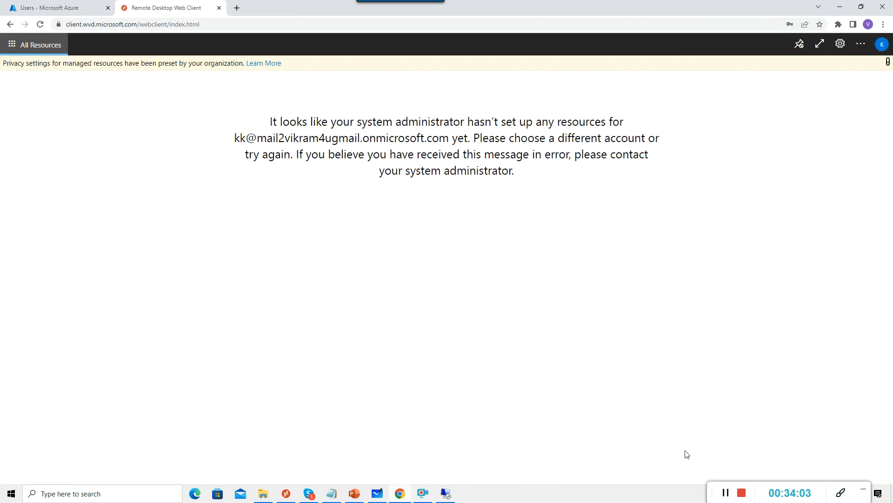
{"action": "left_click", "coordinate": [722, 497]}
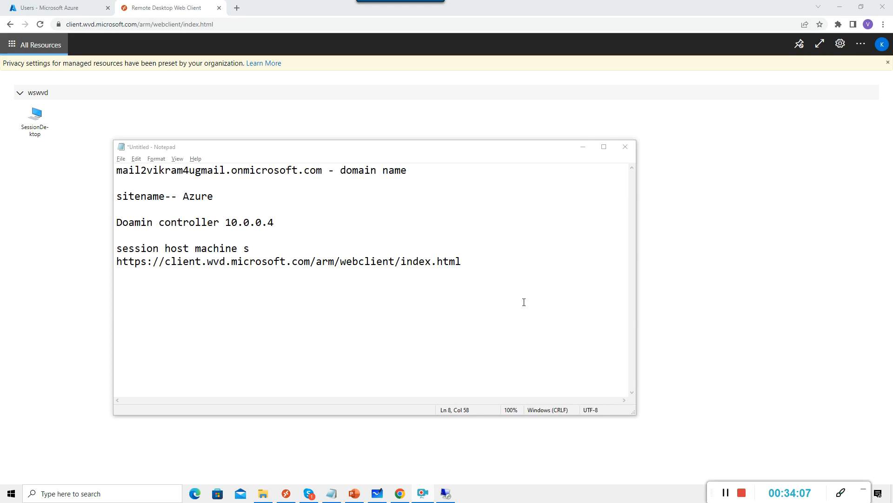
Copy the /arm/webclient URL from the notes and load it in Chrome's address bar.
{"action": "left_click", "coordinate": [459, 272]}
{"action": "key", "text": "Return"}
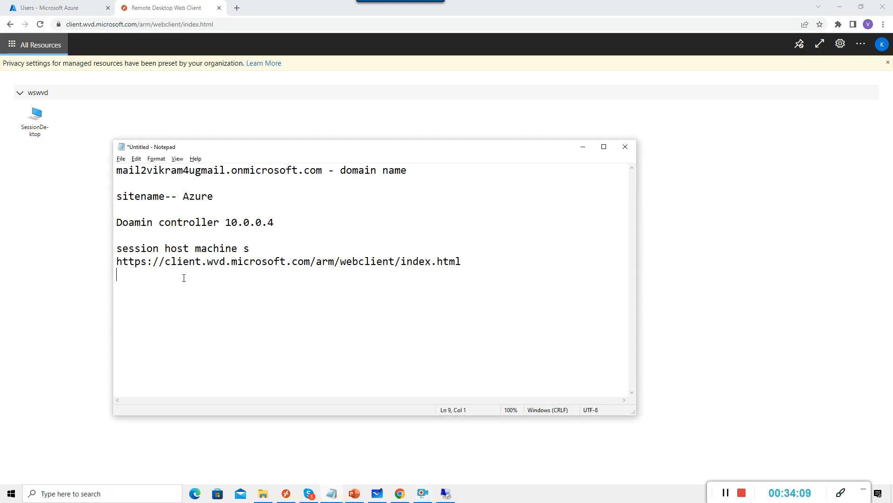
{"action": "key", "text": "shift+Up"}
{"action": "key", "text": "ctrl+c"}
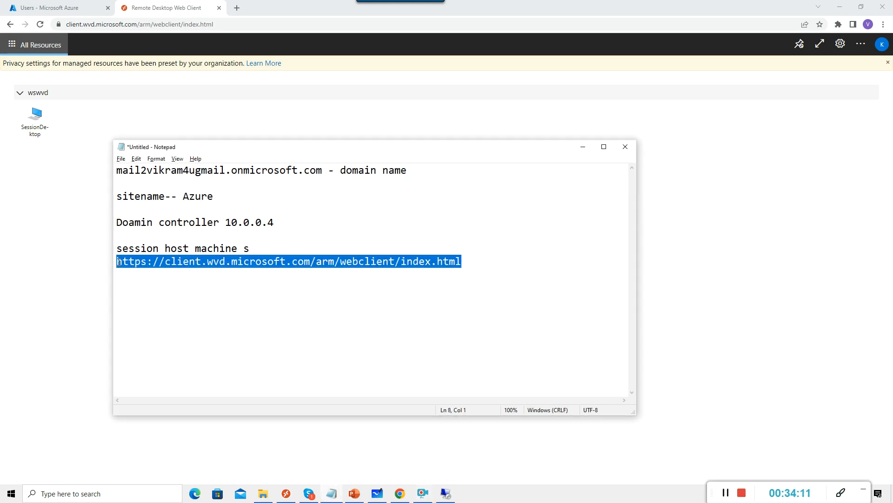
{"action": "left_click", "coordinate": [294, 21]}
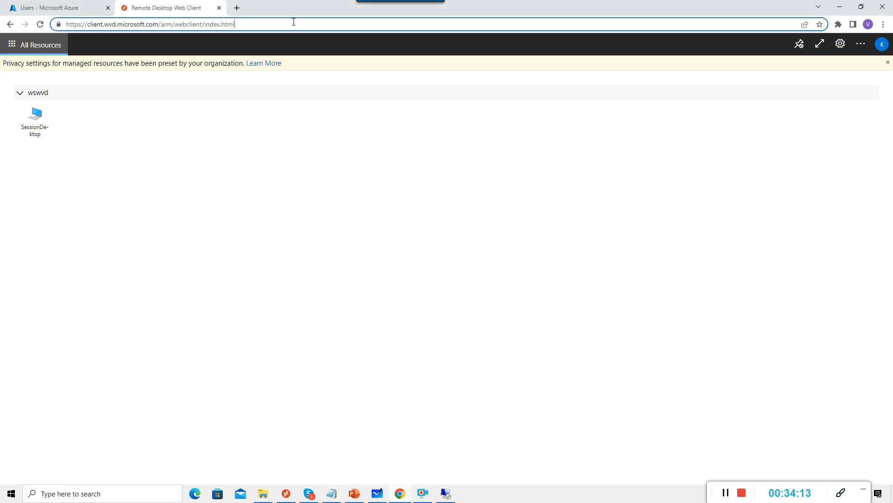
{"action": "left_click_drag", "start_coordinate": [293, 22], "coordinate": [65, 57]}
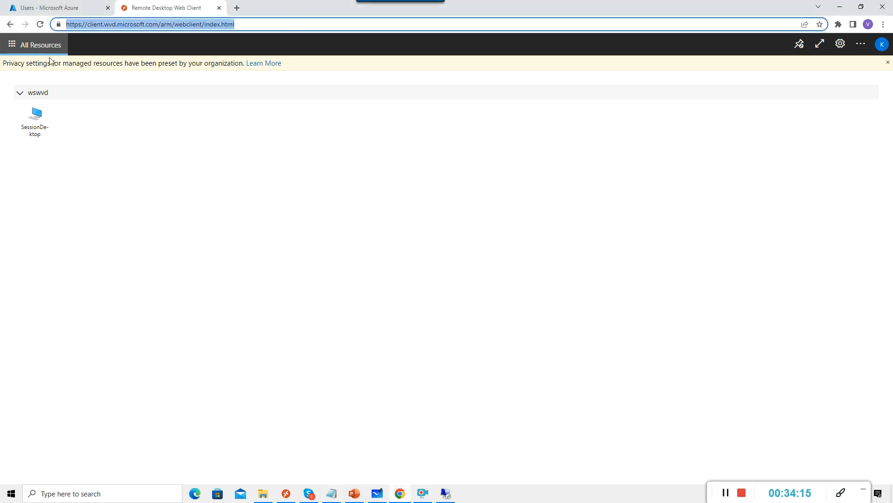
{"action": "key", "text": "ctrl+v"}
{"action": "key", "text": "Return"}
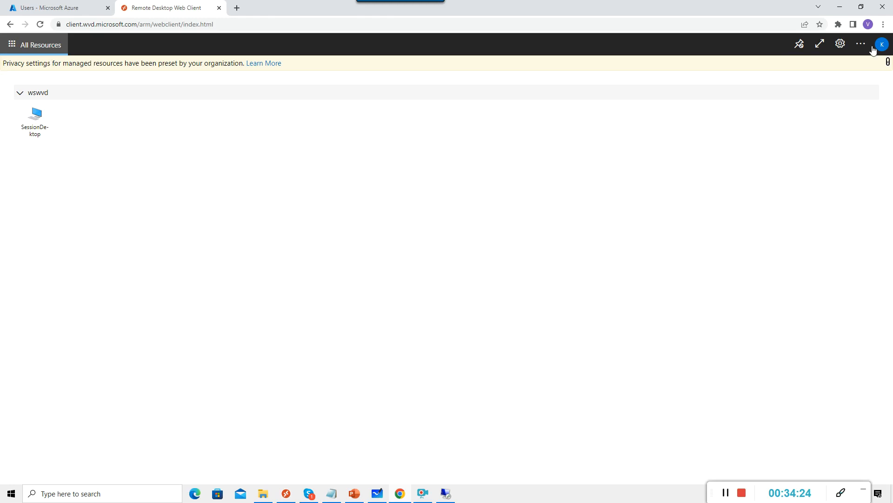
{"action": "left_click", "coordinate": [35, 118]}
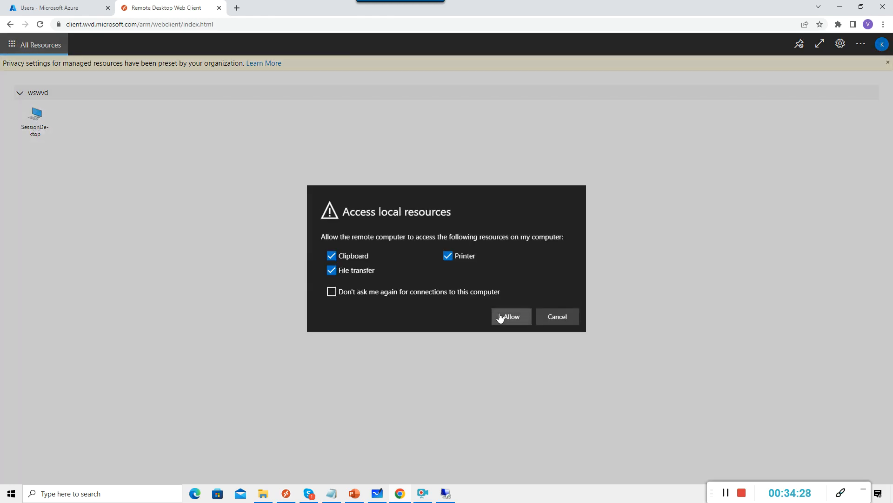
Allow clipboard, printer and file transfer access, then submit the test user's password to connect.
{"action": "left_click", "coordinate": [499, 315]}
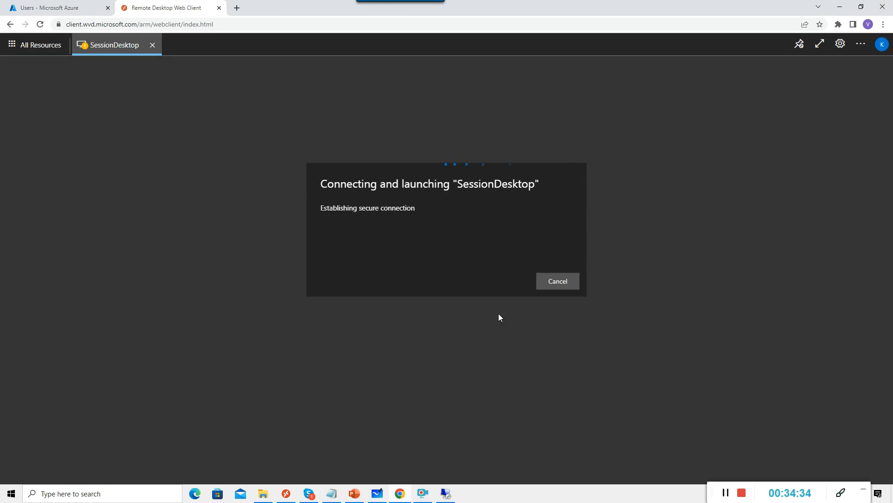
{"action": "type", "text": "•••••"}
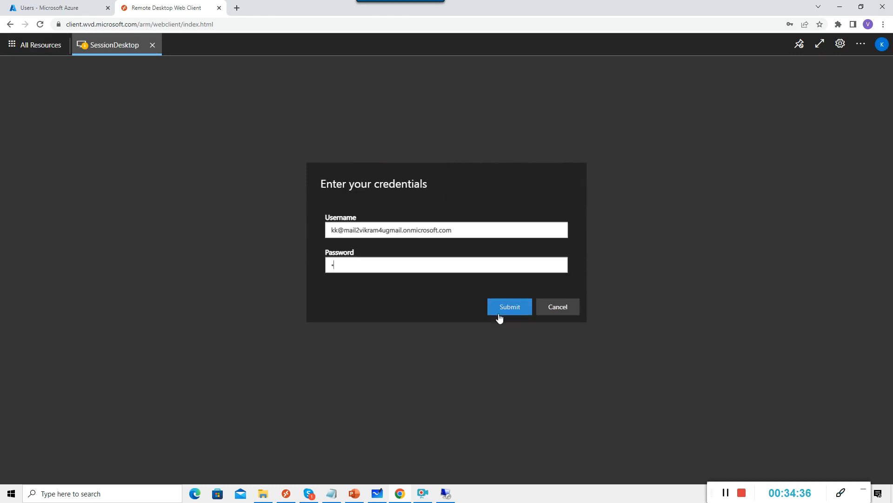
{"action": "type", "text": "••••••"}
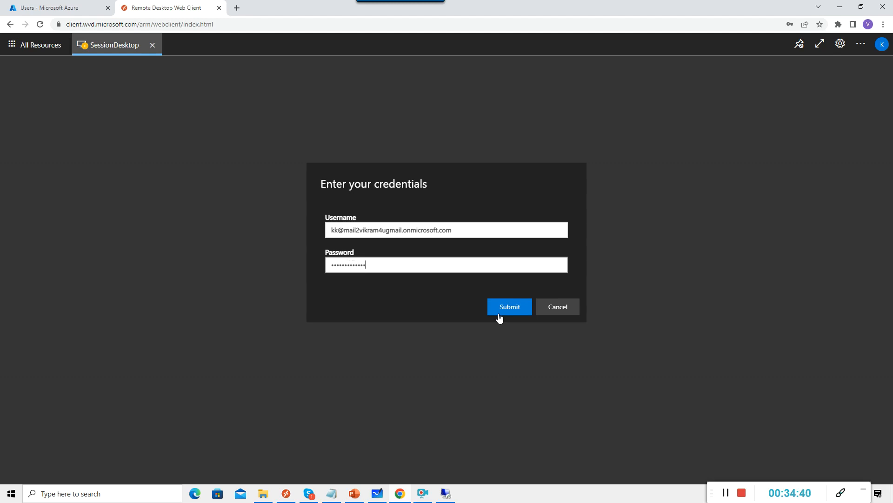
{"action": "left_click", "coordinate": [499, 317]}
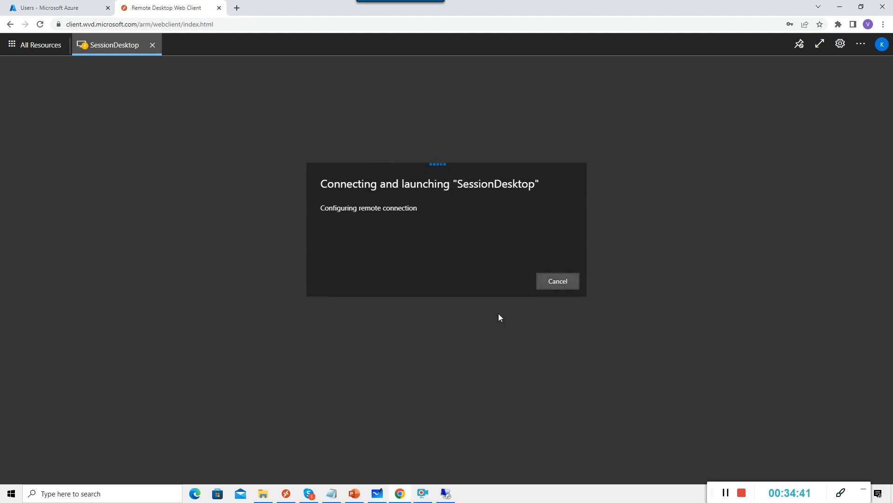
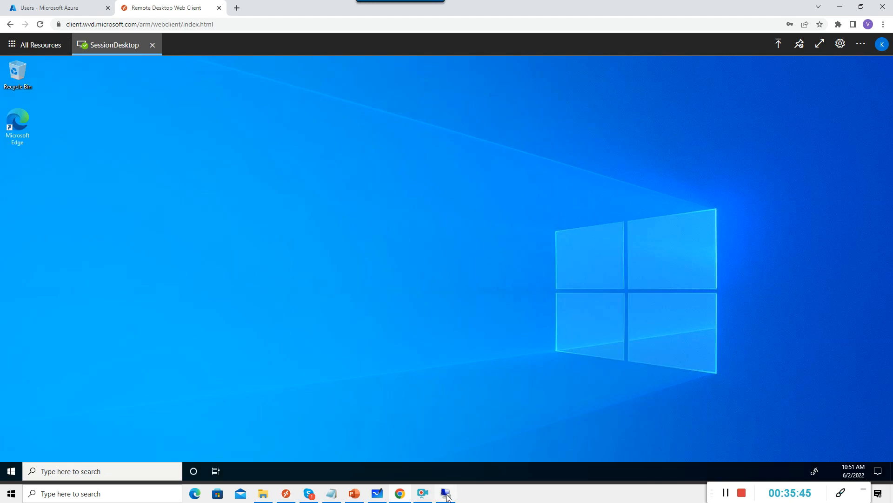
On the server, show the ANFVol share in File Explorer with the Name column widened to read the 1103_kk folder.
{"action": "mouse_move", "coordinate": [446, 495]}
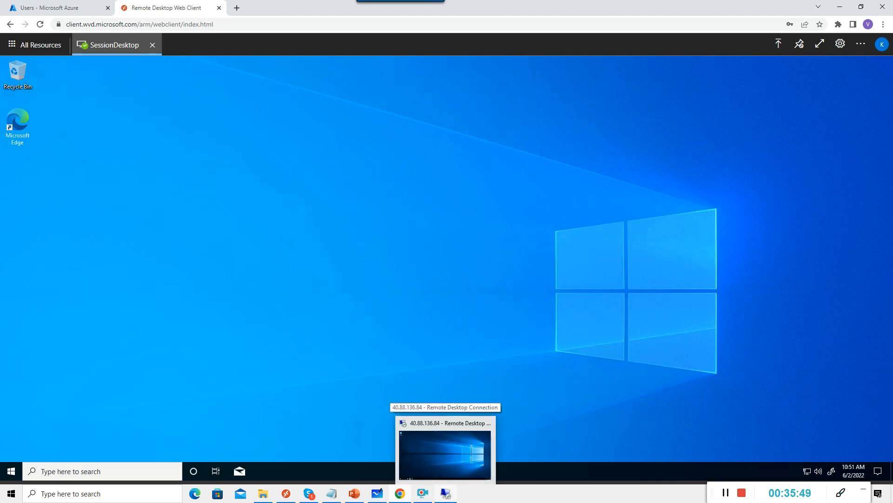
{"action": "left_click", "coordinate": [446, 493]}
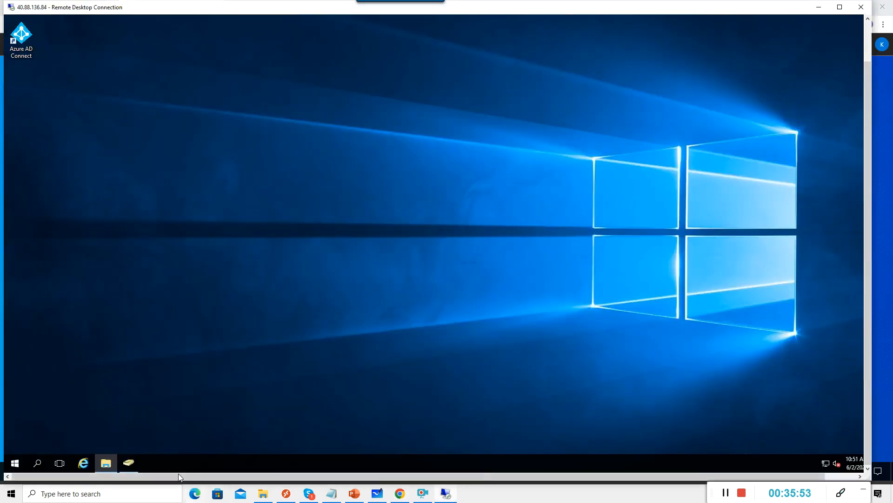
{"action": "left_click", "coordinate": [113, 465]}
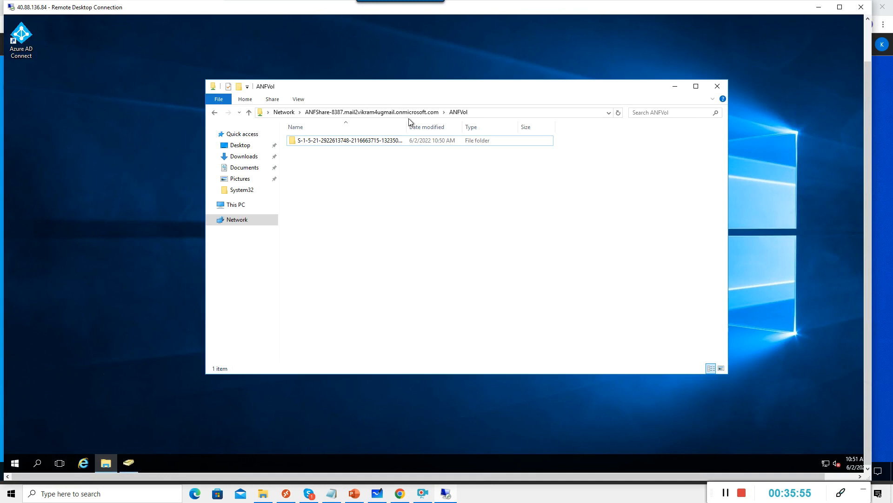
{"action": "left_click", "coordinate": [478, 113]}
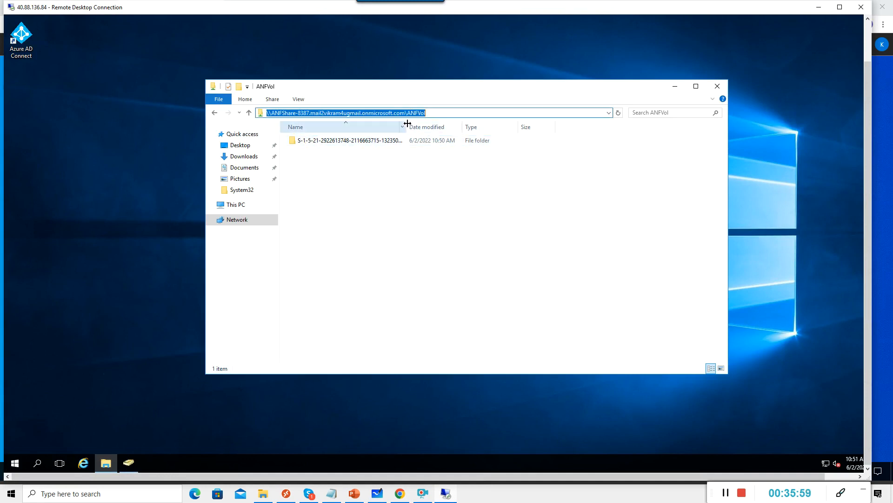
{"action": "left_click_drag", "start_coordinate": [407, 126], "coordinate": [462, 127]}
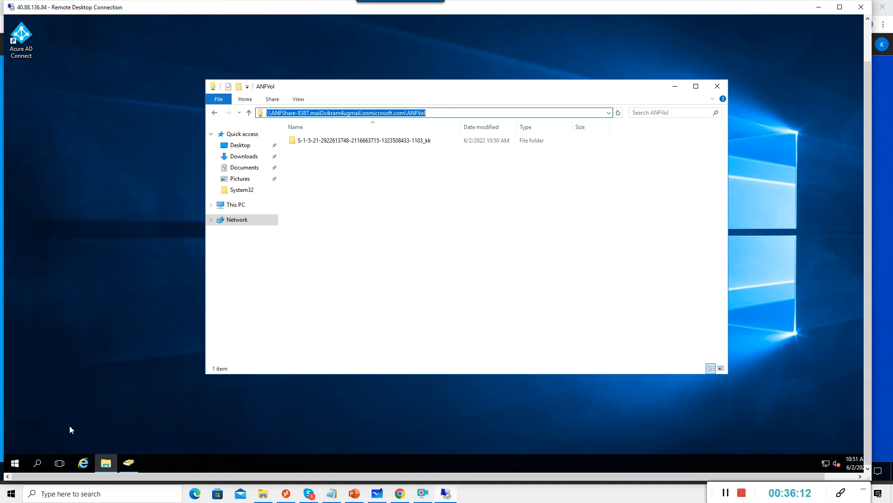
Connect to the 10.0.0.5 session host with the account password, accepting its unverified certificate.
{"action": "right_click", "coordinate": [16, 463]}
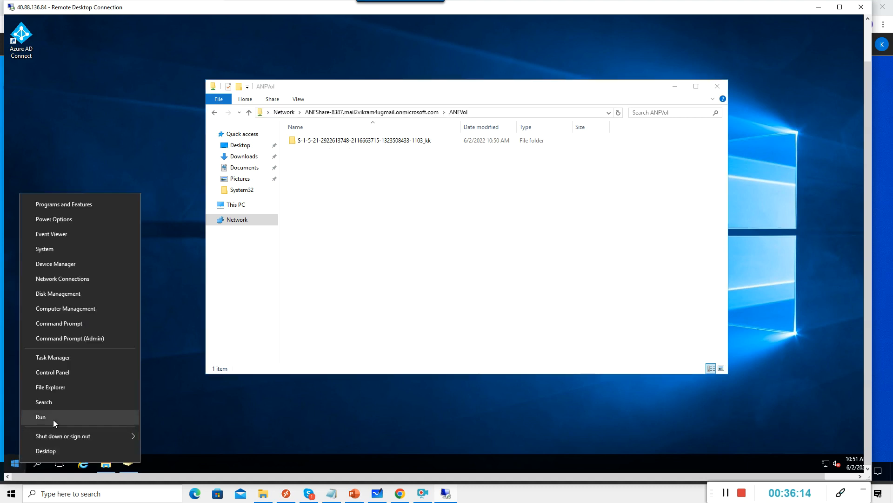
{"action": "left_click", "coordinate": [53, 420]}
{"action": "key", "text": "Return"}
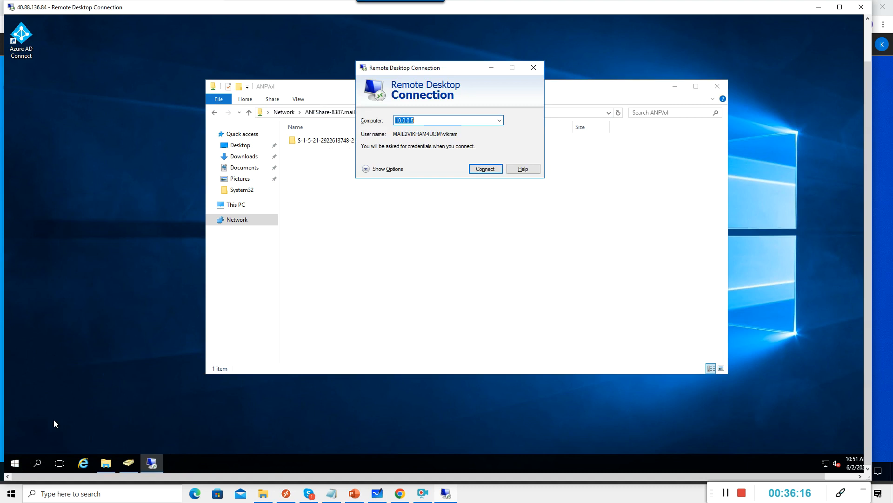
{"action": "left_click", "coordinate": [477, 169]}
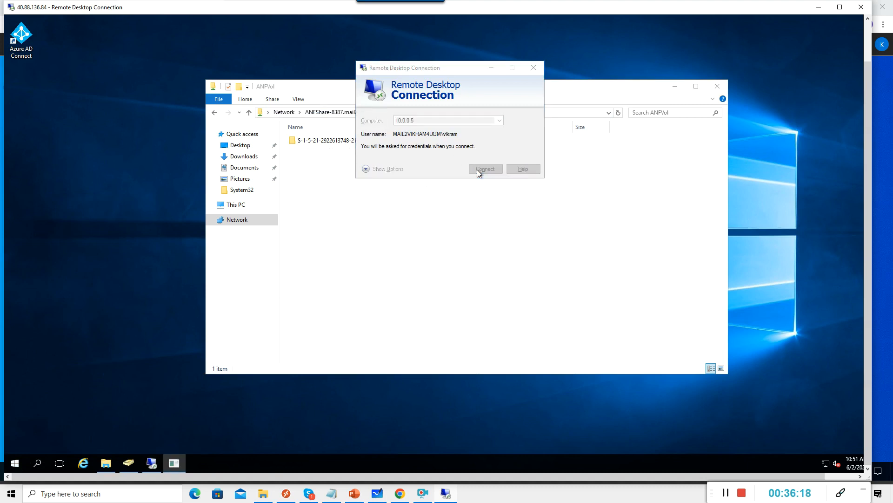
{"action": "type", "text": "*********"}
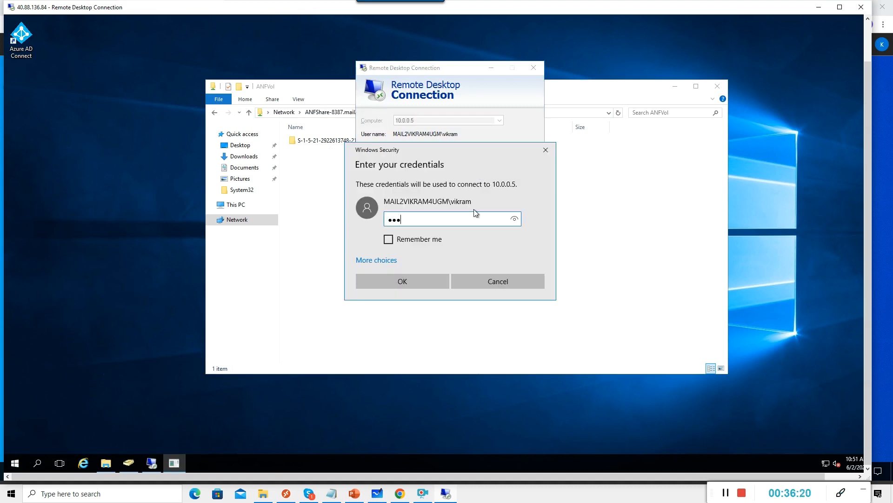
{"action": "type", "text": "****"}
{"action": "key", "text": "Return"}
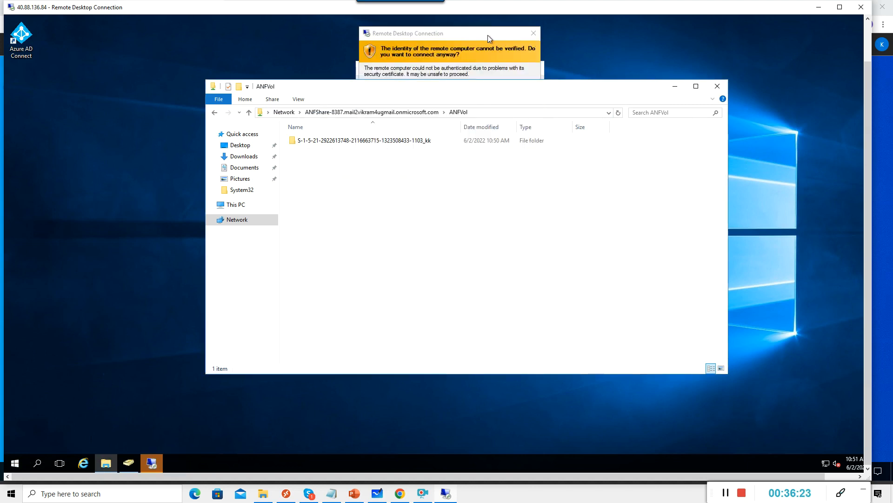
{"action": "left_click", "coordinate": [488, 35]}
{"action": "left_click", "coordinate": [483, 204]}
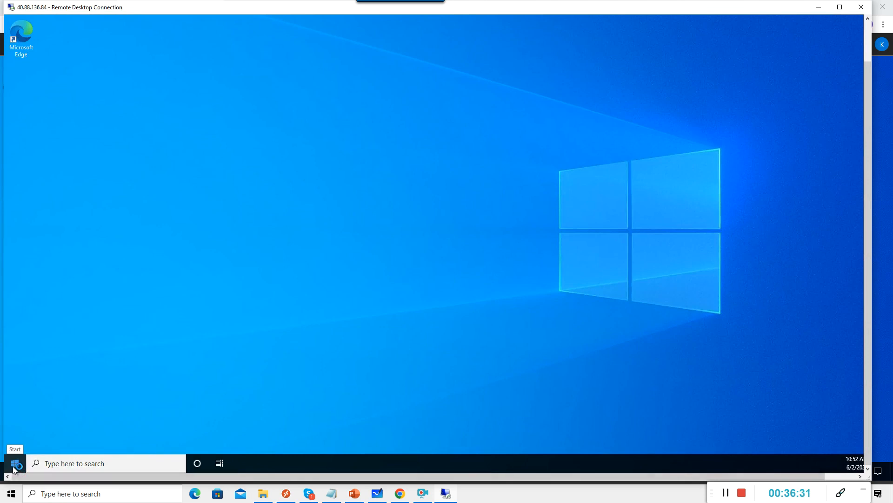
Launch regedit on 10.0.0.5 to view the FSLogix Profiles key.
{"action": "right_click", "coordinate": [14, 462]}
{"action": "key", "text": "r"}
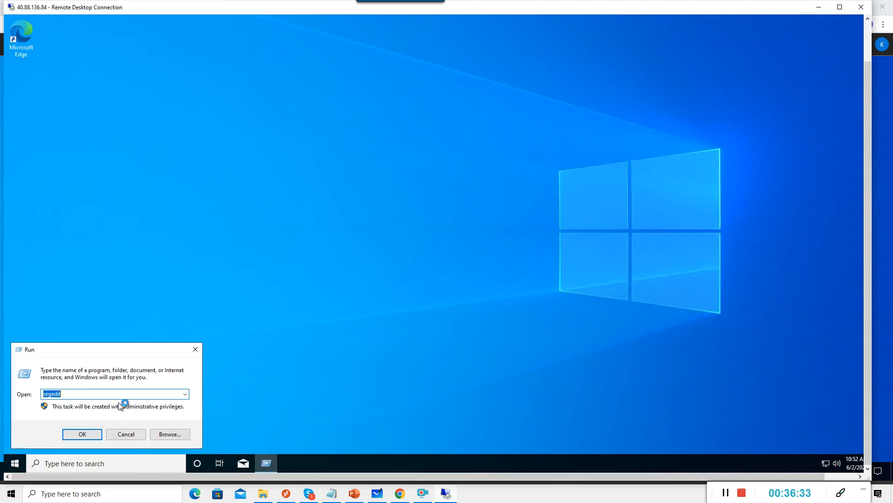
{"action": "key", "text": "Return"}
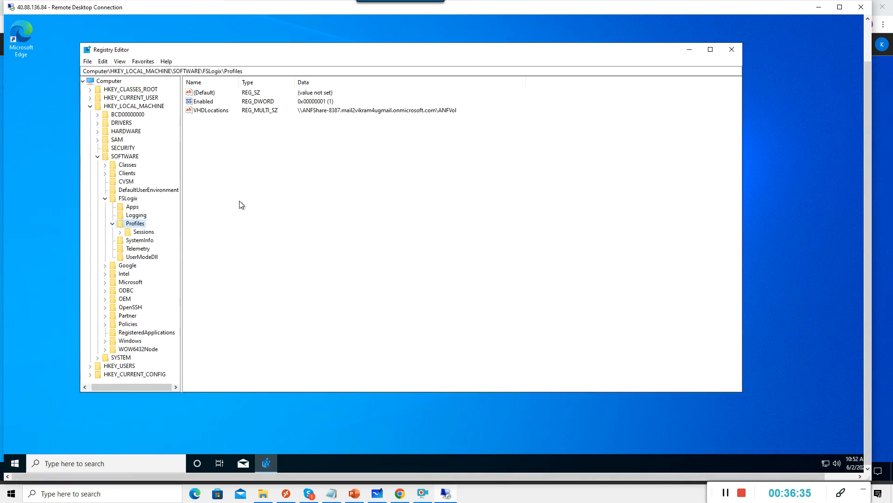
Append \%Username% to the VHDLocations value so the path ends in \ANFVol\%Username%.
{"action": "right_click", "coordinate": [220, 114]}
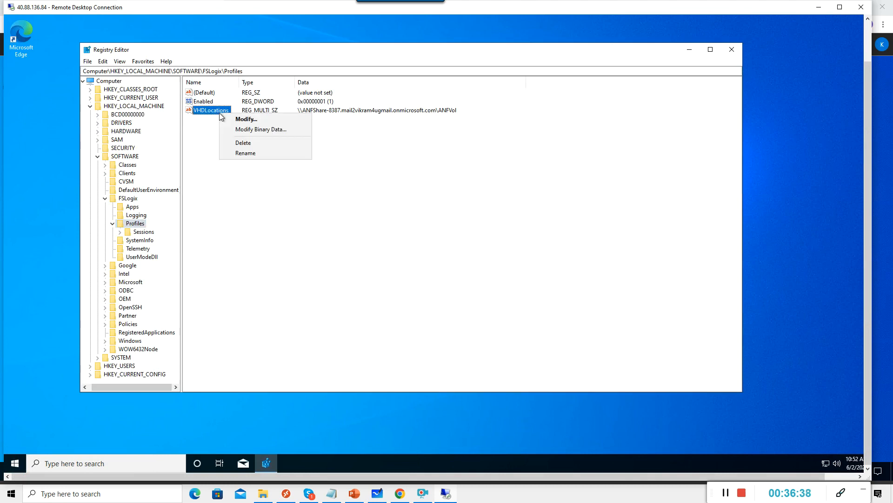
{"action": "left_click", "coordinate": [246, 120]}
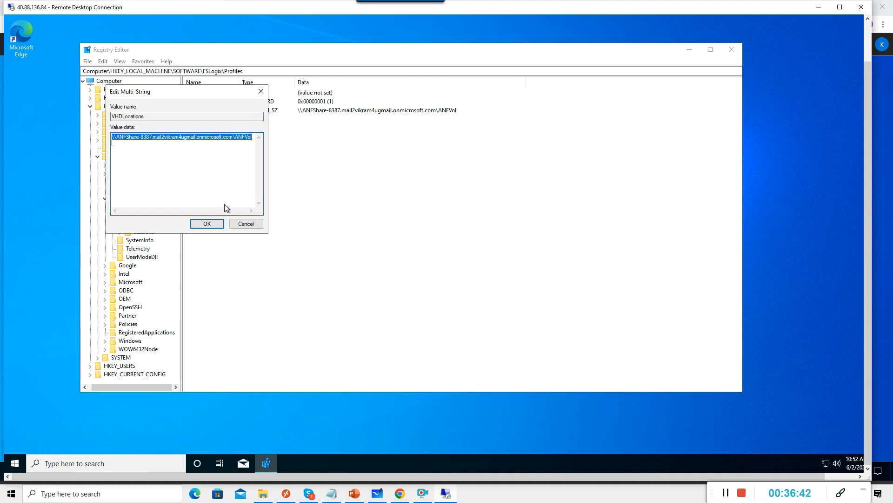
{"action": "left_click", "coordinate": [253, 137]}
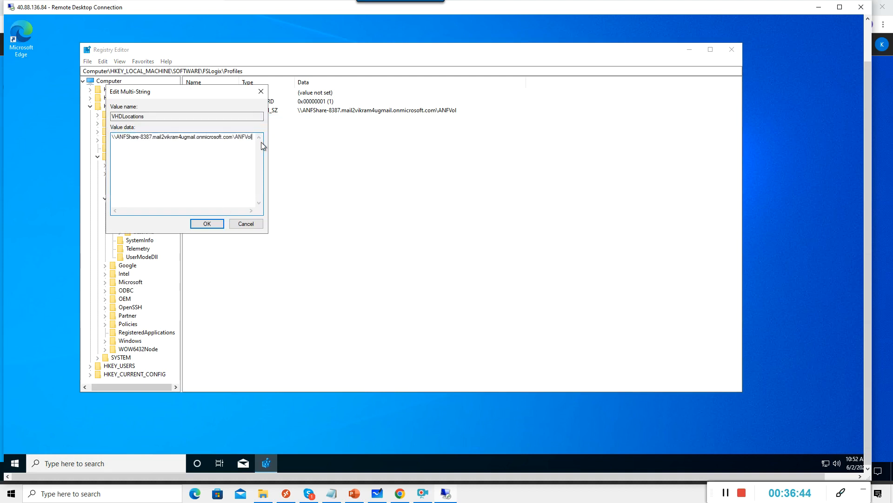
{"action": "type", "text": "\\"}
{"action": "type", "text": "%U"}
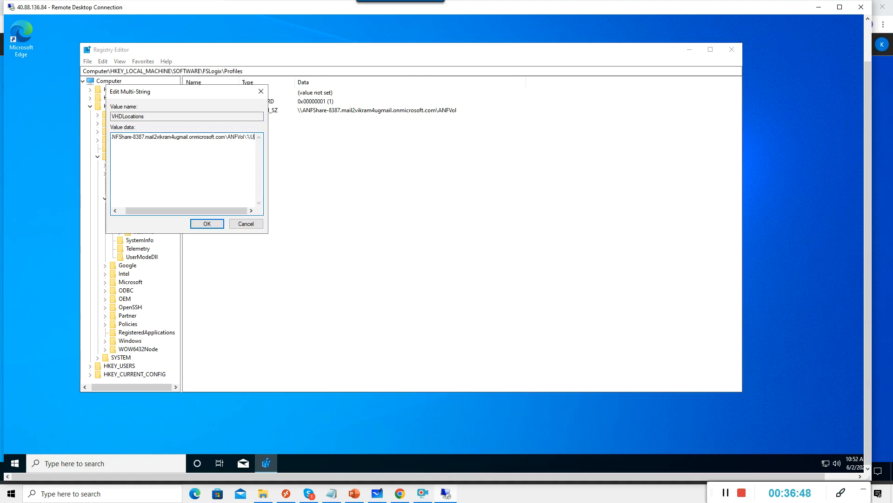
{"action": "type", "text": "sername"}
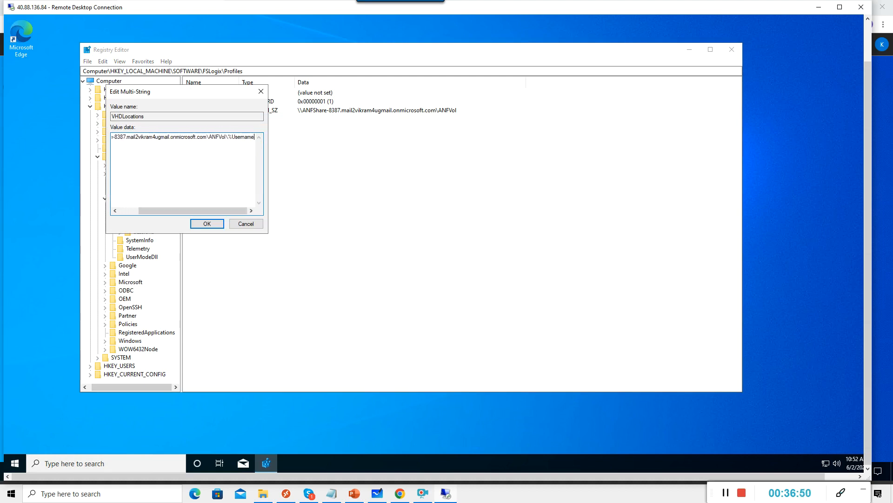
{"action": "type", "text": "%"}
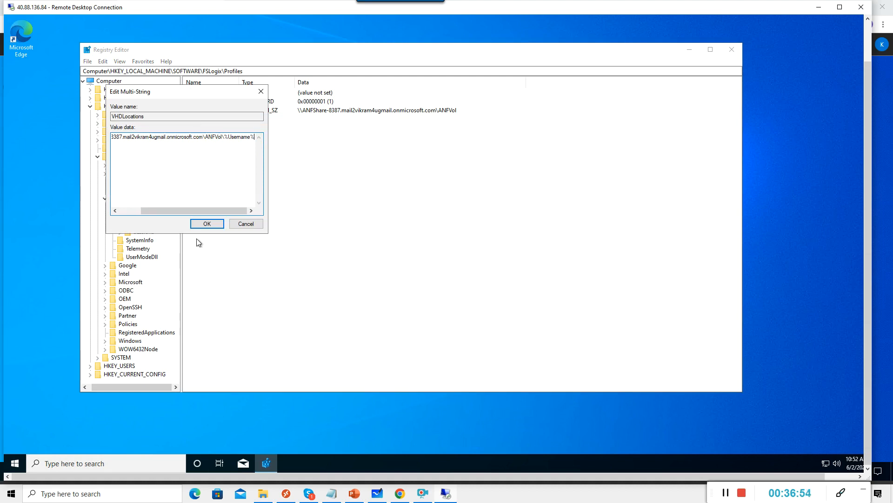
{"action": "left_click", "coordinate": [207, 224]}
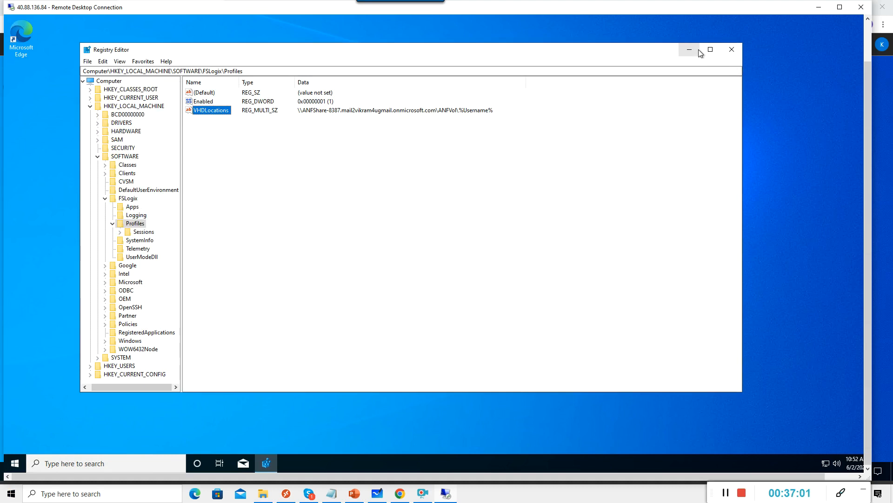
Bring up the Start button's Shut down or sign out options on 10.0.0.5.
{"action": "right_click", "coordinate": [15, 462]}
{"action": "key", "text": "Escape"}
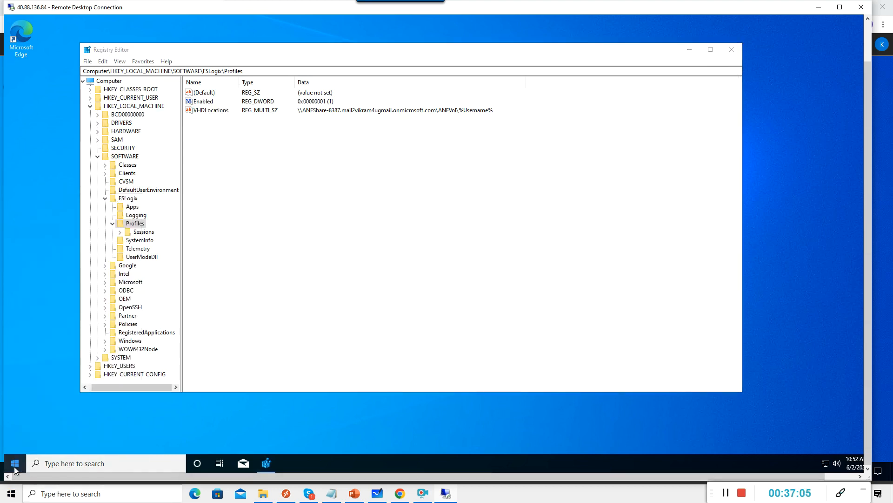
{"action": "right_click", "coordinate": [15, 463]}
Sign out of the 10.0.0.5 host and start mstsc again from the server's Run prompt.
{"action": "mouse_move", "coordinate": [51, 439]}
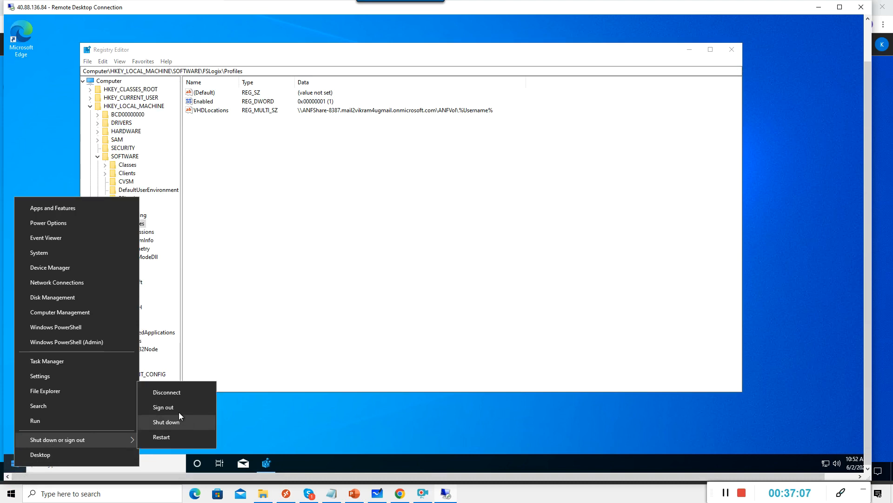
{"action": "left_click", "coordinate": [178, 407]}
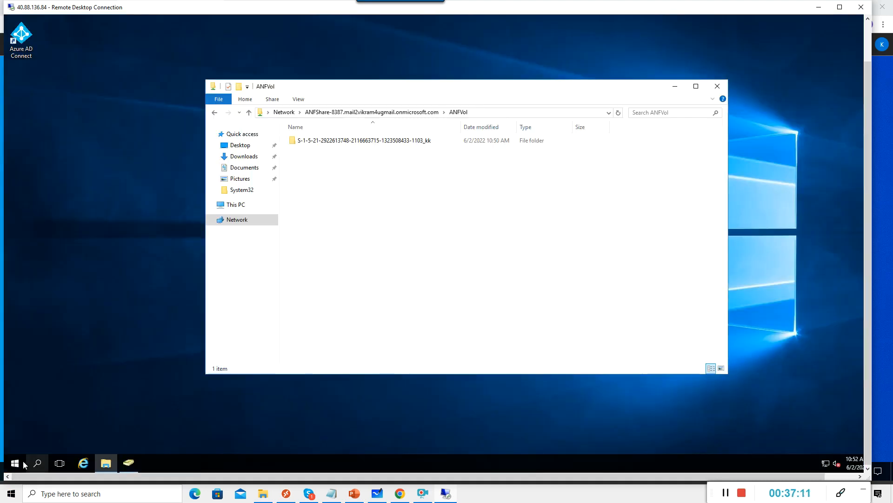
{"action": "right_click", "coordinate": [23, 463]}
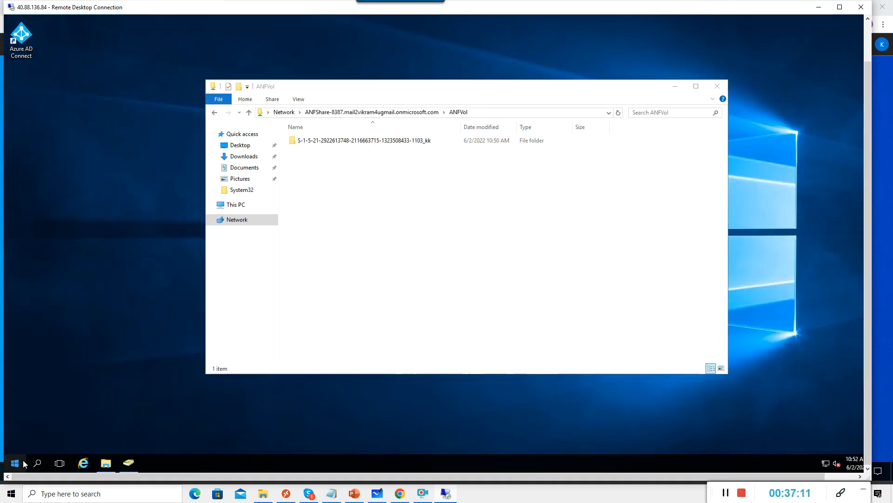
{"action": "left_click", "coordinate": [43, 419]}
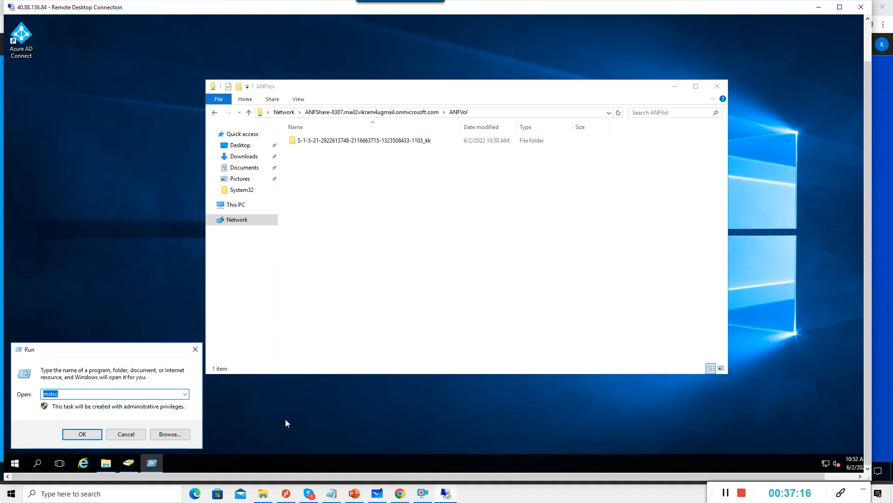
{"action": "key", "text": "Return"}
Connect to 10.0.0.6 with the account password, accept the certificate, and open its Run prompt.
{"action": "left_click", "coordinate": [439, 120]}
{"action": "key", "text": "BackSpace"}
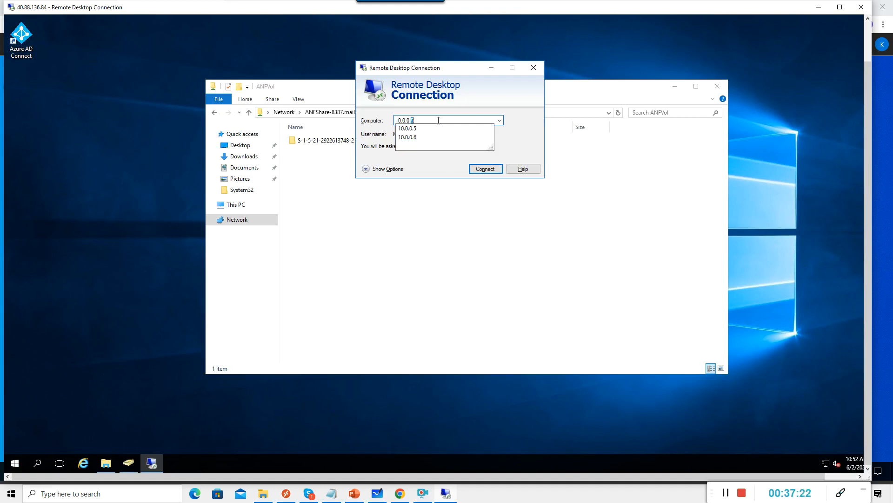
{"action": "type", "text": "6"}
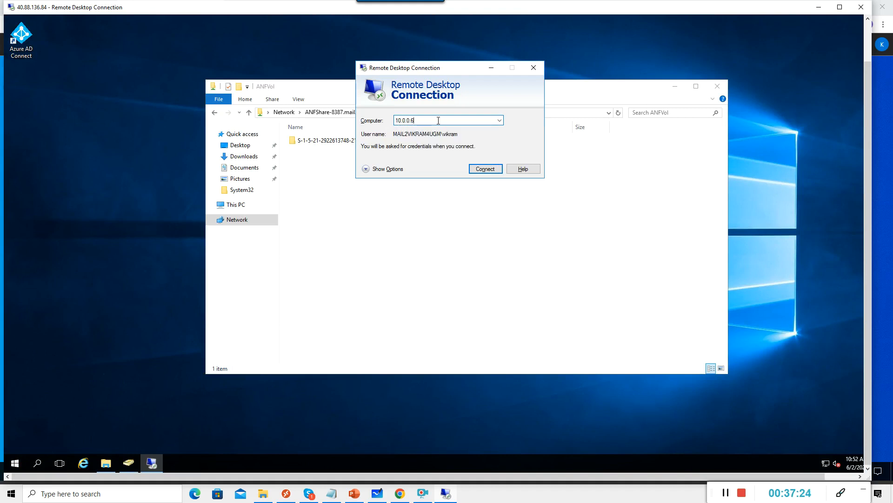
{"action": "key", "text": "Return"}
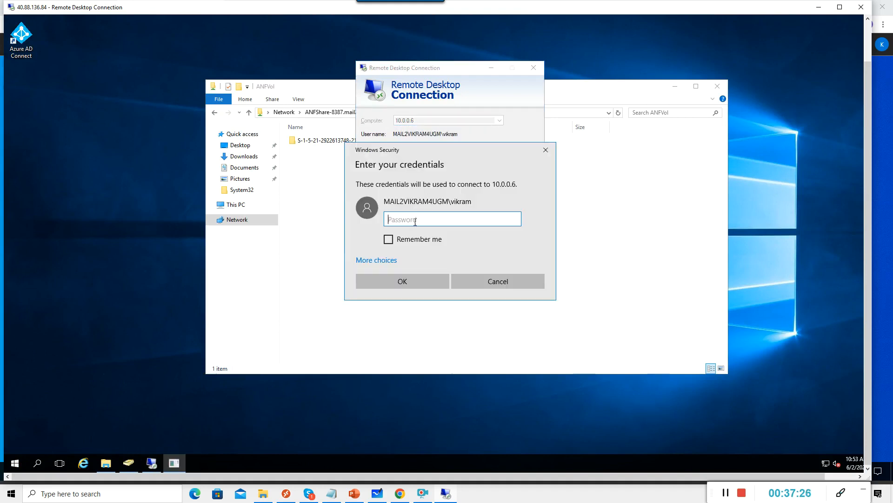
{"action": "type", "text": "•••••••••••••"}
{"action": "key", "text": "Return"}
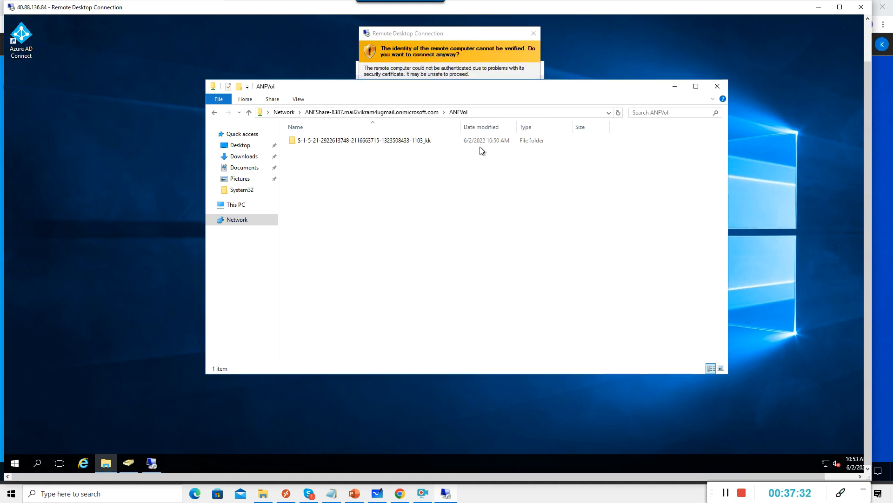
{"action": "left_click", "coordinate": [474, 200]}
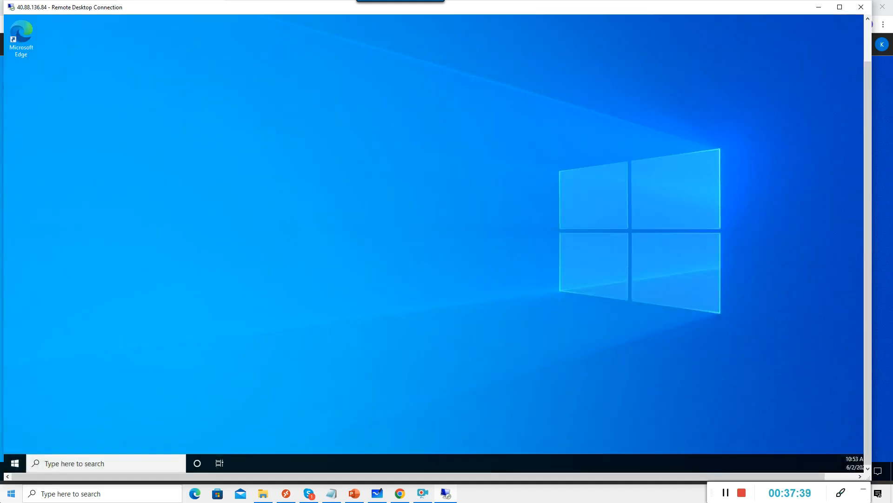
{"action": "right_click", "coordinate": [14, 466]}
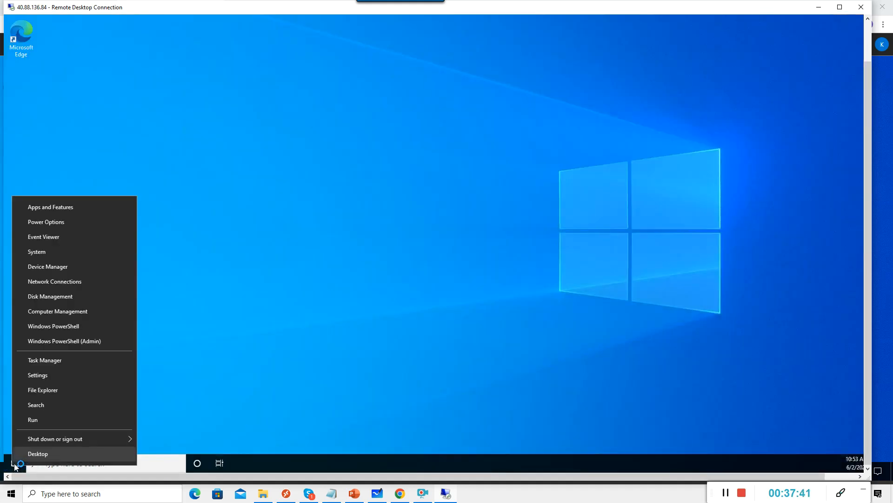
{"action": "left_click", "coordinate": [39, 421]}
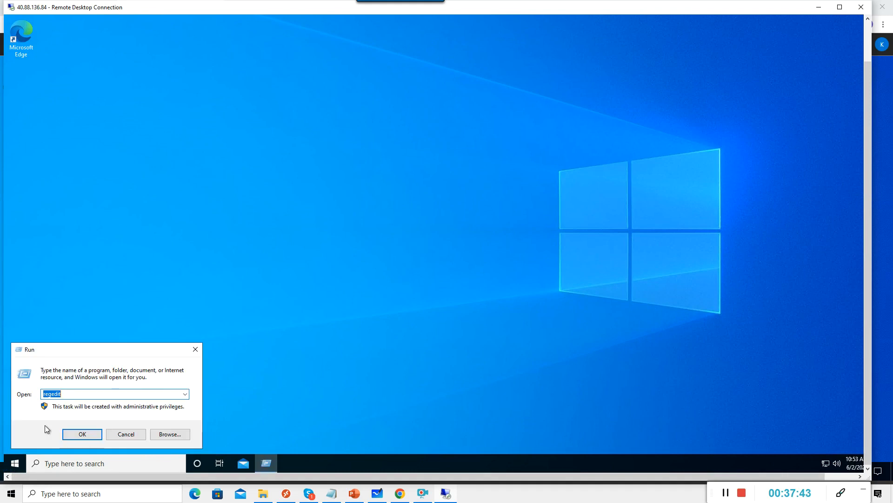
On 10.0.0.6, append \%username% to VHDLocations and widen the Data column to show the full path.
{"action": "key", "text": "Return"}
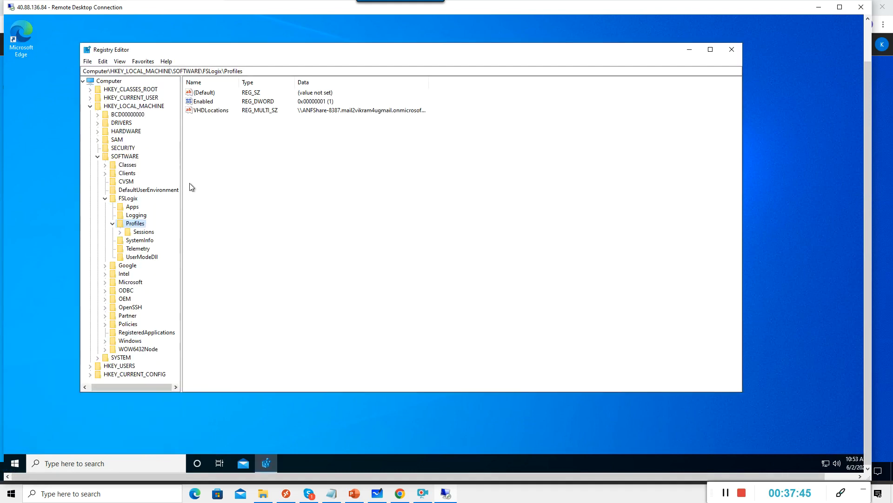
{"action": "double_click", "coordinate": [212, 110]}
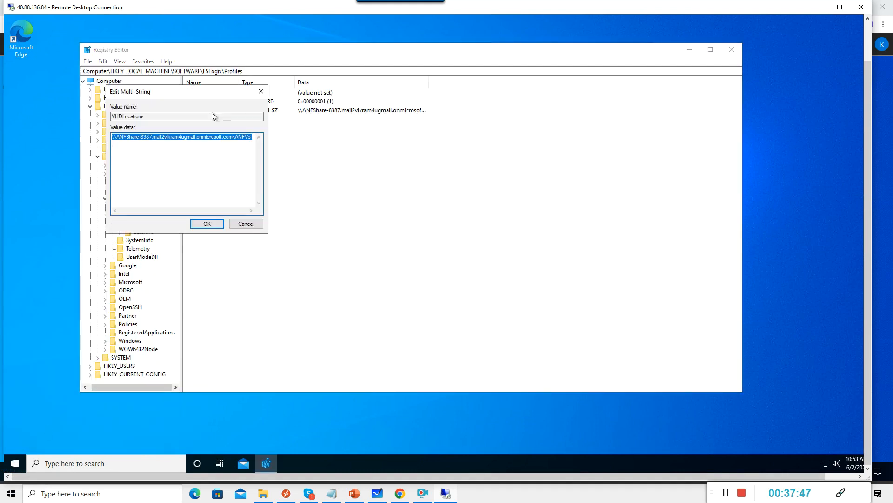
{"action": "left_click", "coordinate": [250, 137]}
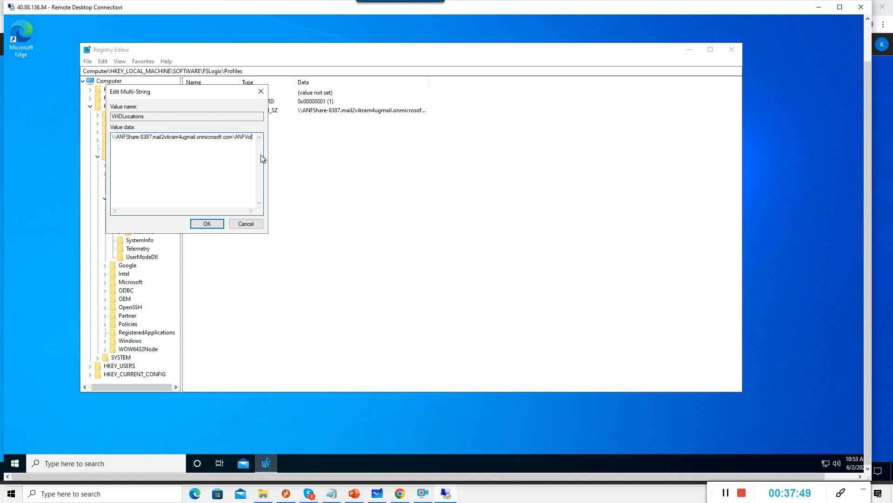
{"action": "type", "text": "\\"}
{"action": "type", "text": "%u"}
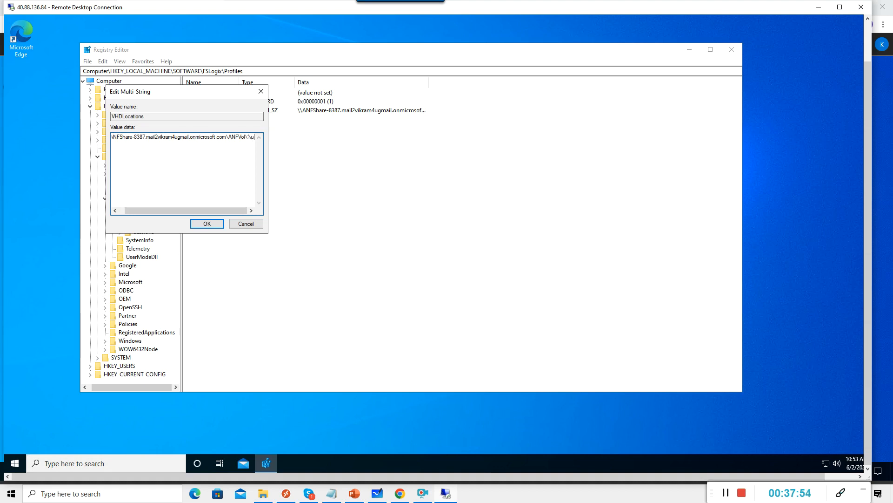
{"action": "type", "text": "sername"}
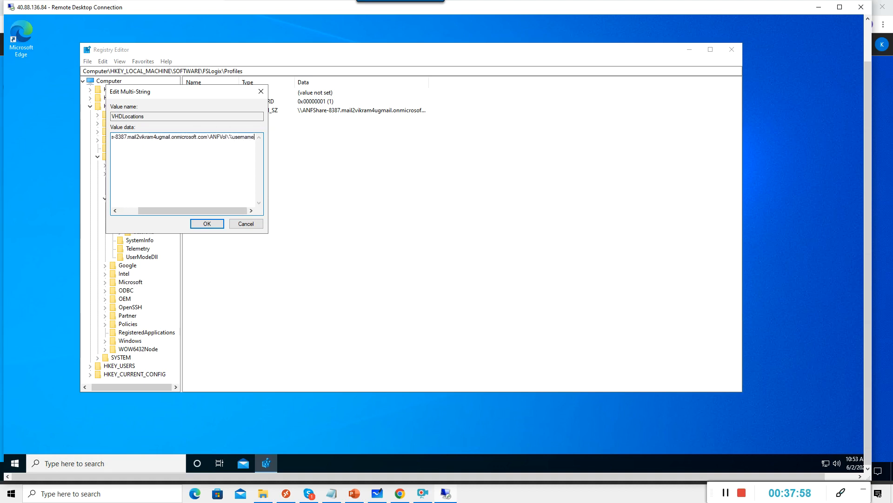
{"action": "type", "text": "%"}
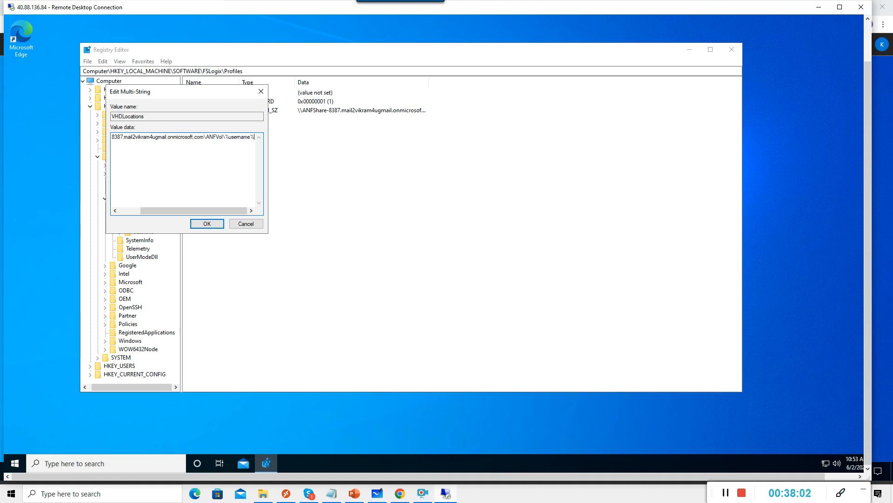
{"action": "left_click", "coordinate": [203, 224]}
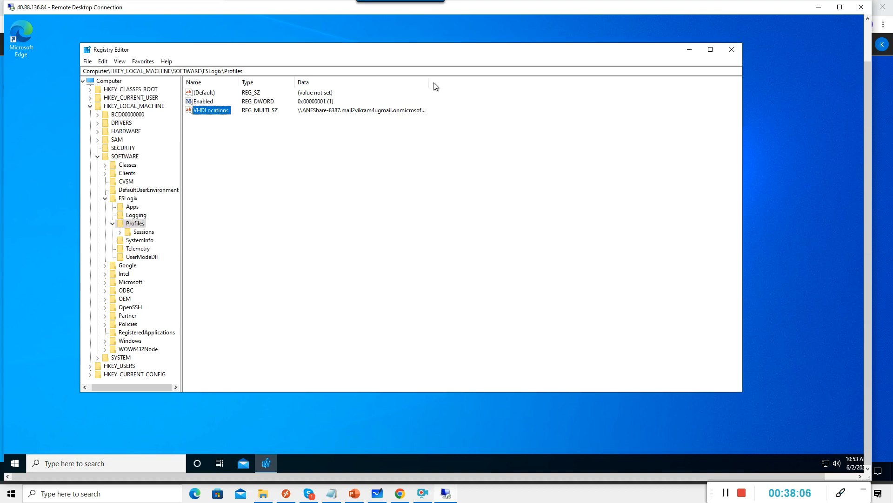
{"action": "left_click_drag", "start_coordinate": [429, 82], "coordinate": [499, 83]}
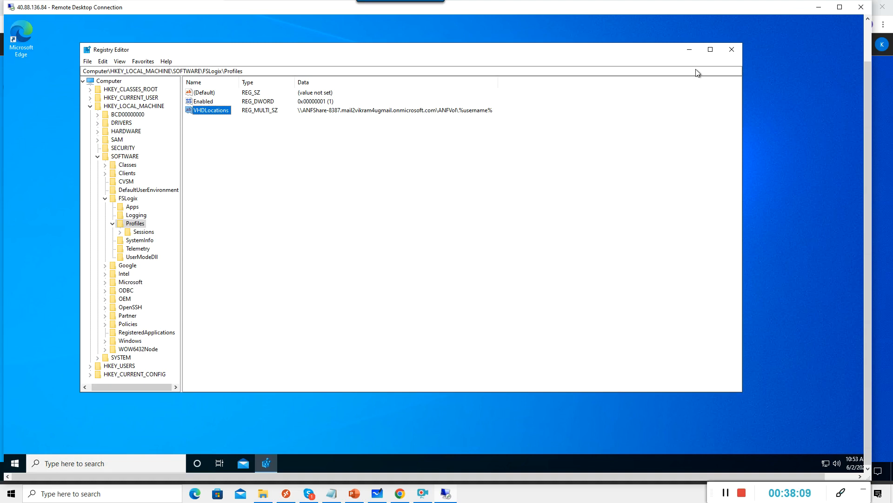
Close Registry Editor and sign out of the 10.0.0.6 session.
{"action": "left_click", "coordinate": [731, 49]}
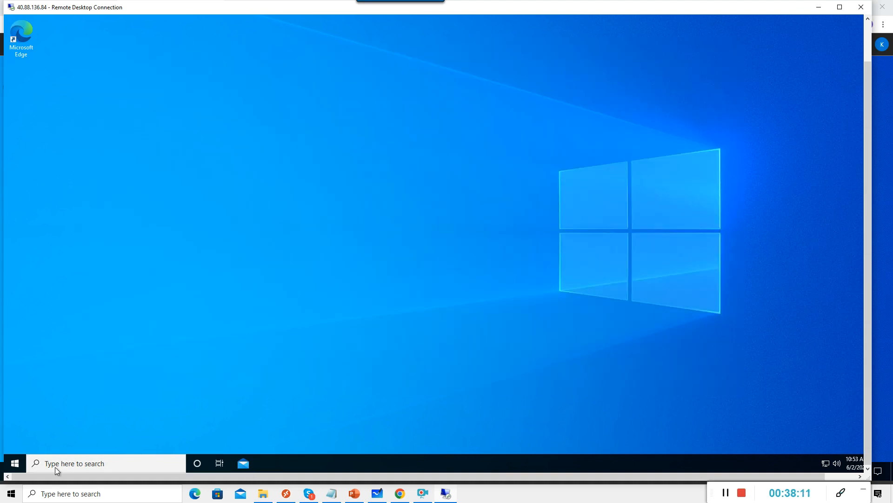
{"action": "right_click", "coordinate": [15, 463]}
{"action": "mouse_move", "coordinate": [60, 442]}
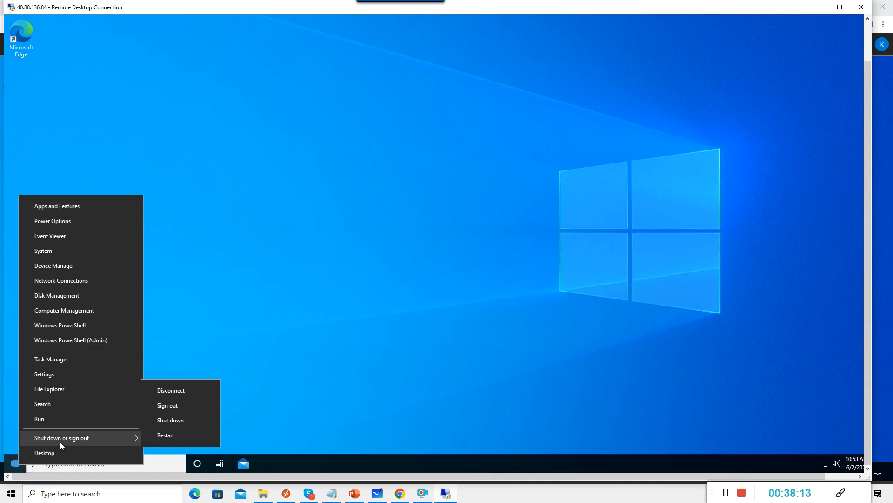
{"action": "left_click", "coordinate": [171, 405]}
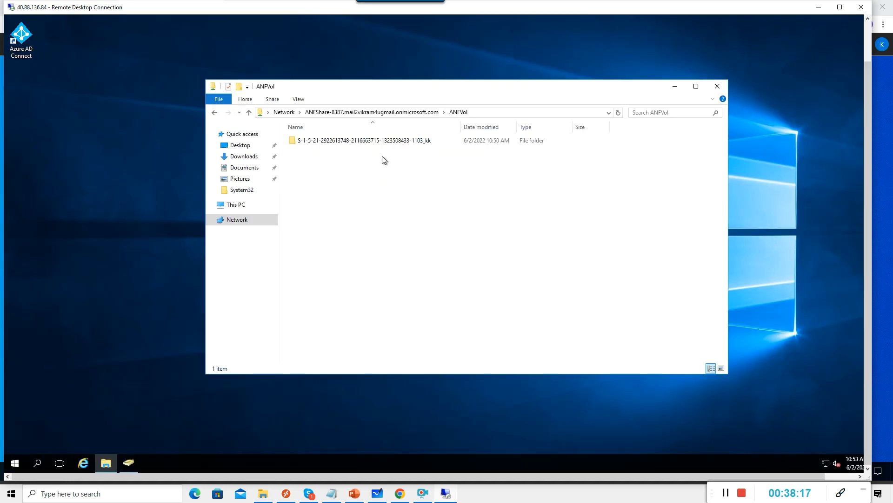
Begin deleting the profile folder on ANFVol, but cancel so the folder is kept.
{"action": "left_click", "coordinate": [367, 145]}
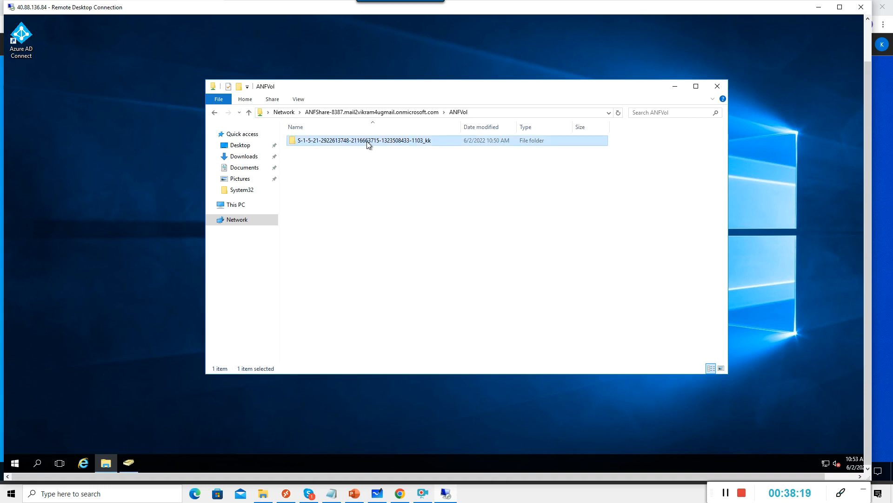
{"action": "key", "text": "Delete"}
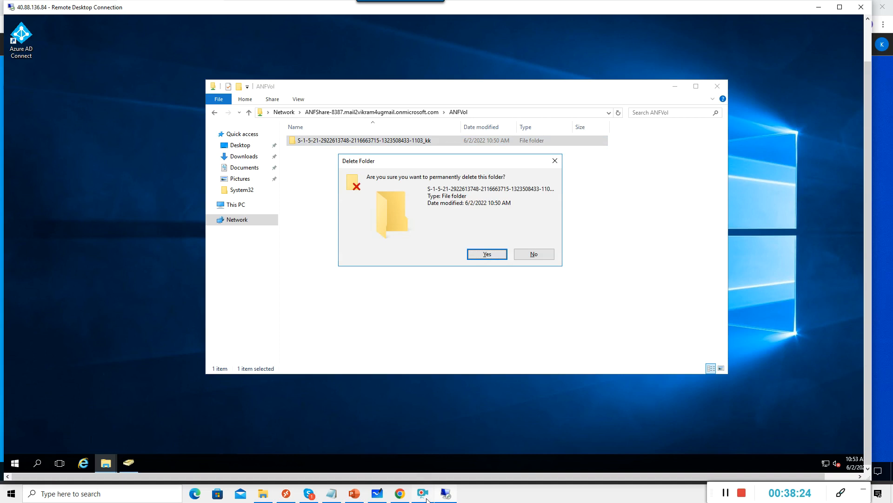
{"action": "left_click", "coordinate": [539, 257]}
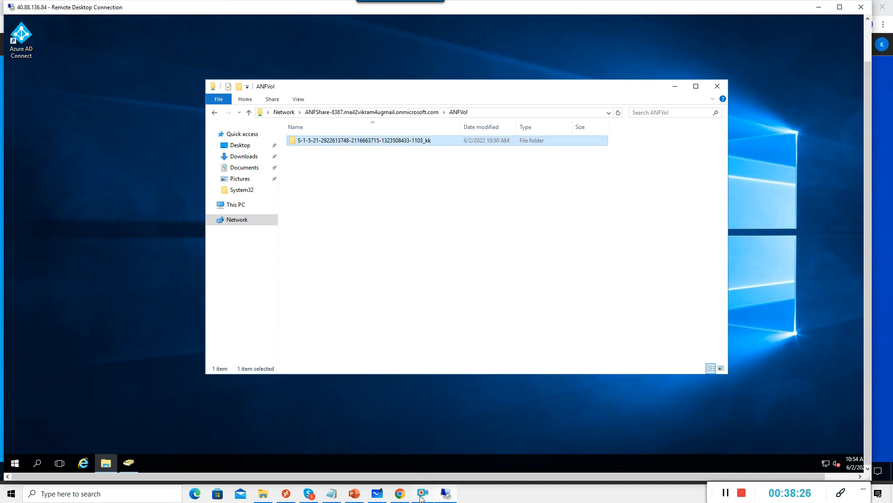
{"action": "left_click", "coordinate": [401, 496]}
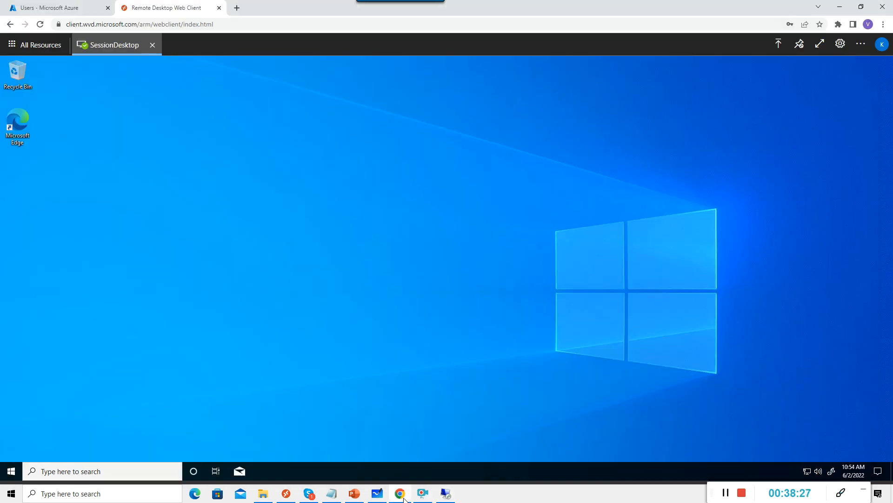
Sign out of the SessionDesktop web session from the Start button's Shut down or sign out menu.
{"action": "right_click", "coordinate": [12, 473]}
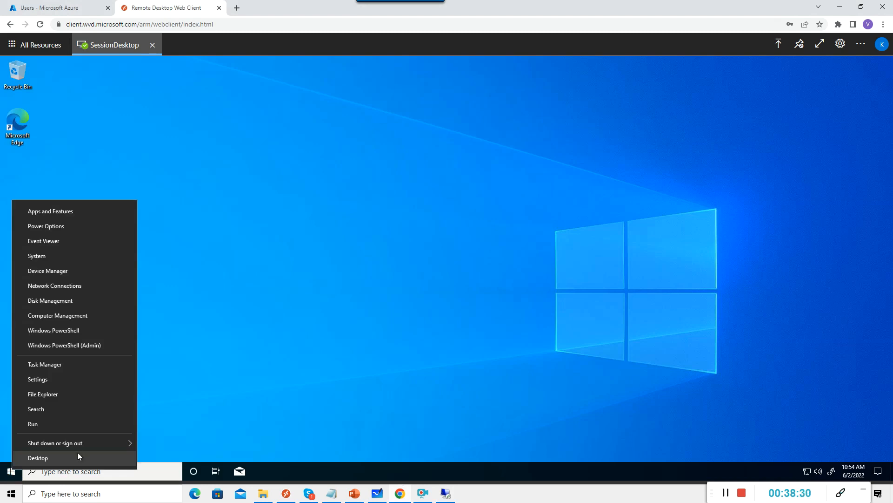
{"action": "mouse_move", "coordinate": [127, 447]}
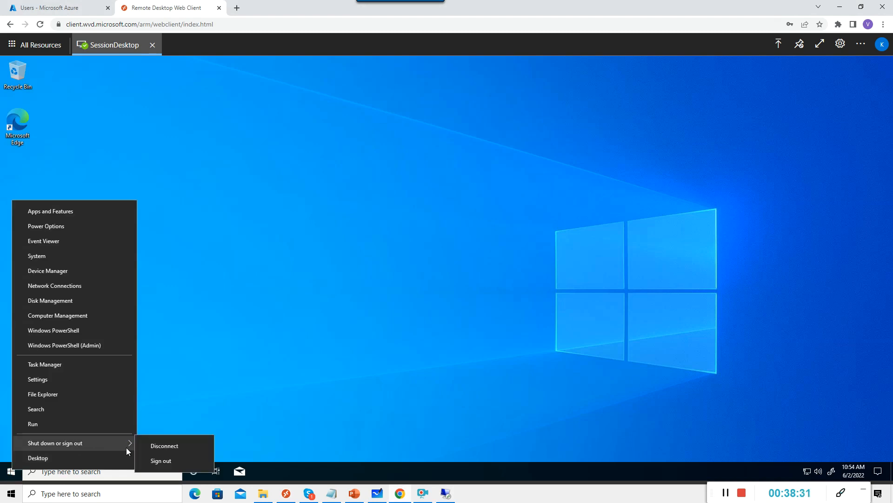
{"action": "left_click", "coordinate": [161, 461]}
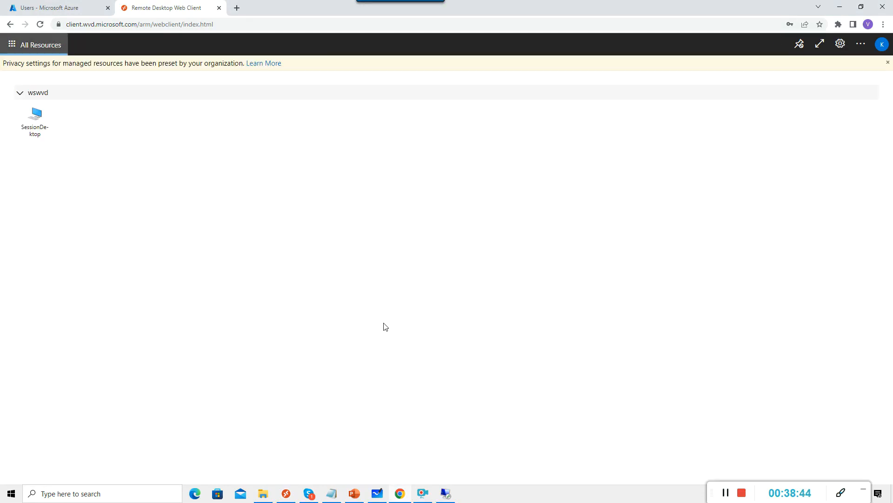
{"action": "left_click", "coordinate": [445, 495]}
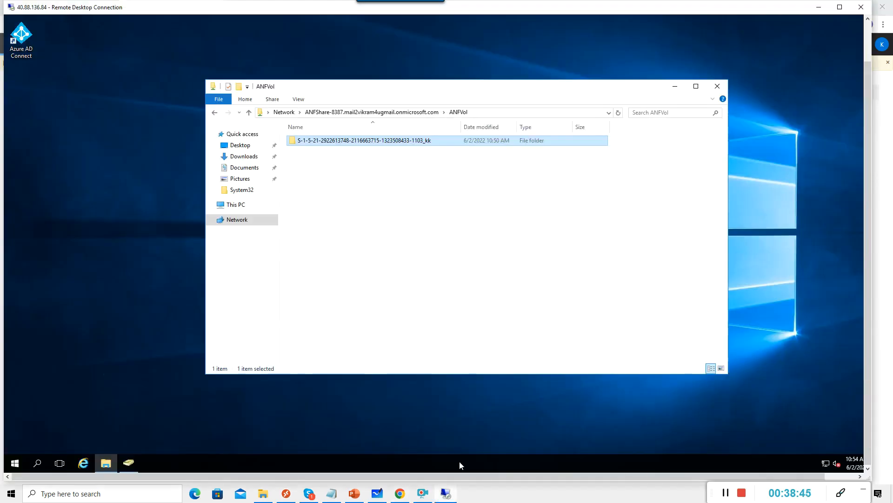
Delete the SID-named profile folder from ANFVol and confirm permanent deletion.
{"action": "left_click", "coordinate": [400, 176]}
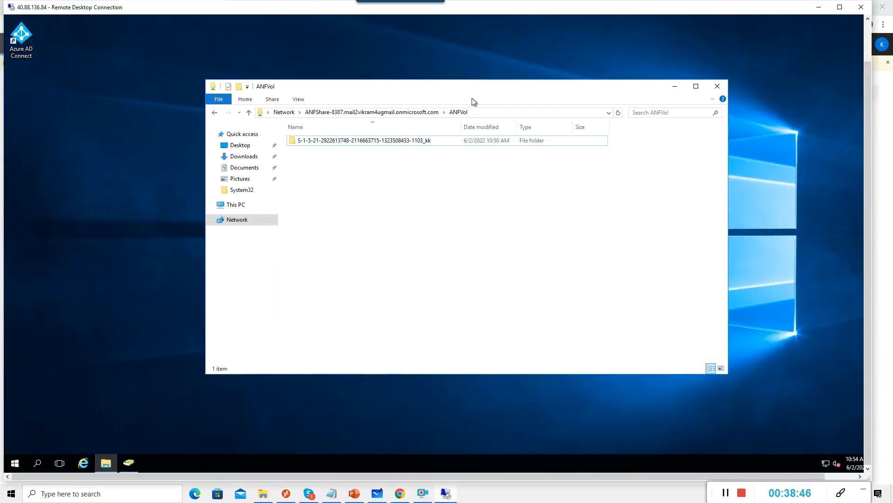
{"action": "right_click", "coordinate": [337, 143]}
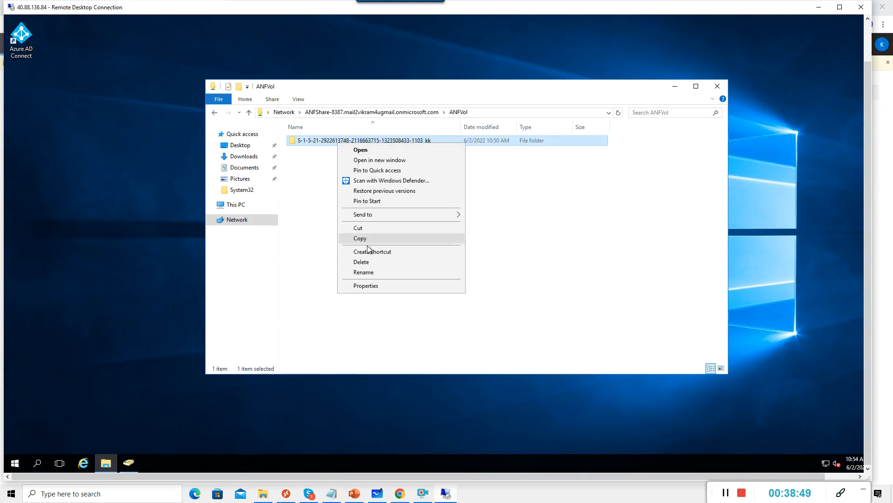
{"action": "left_click", "coordinate": [368, 263]}
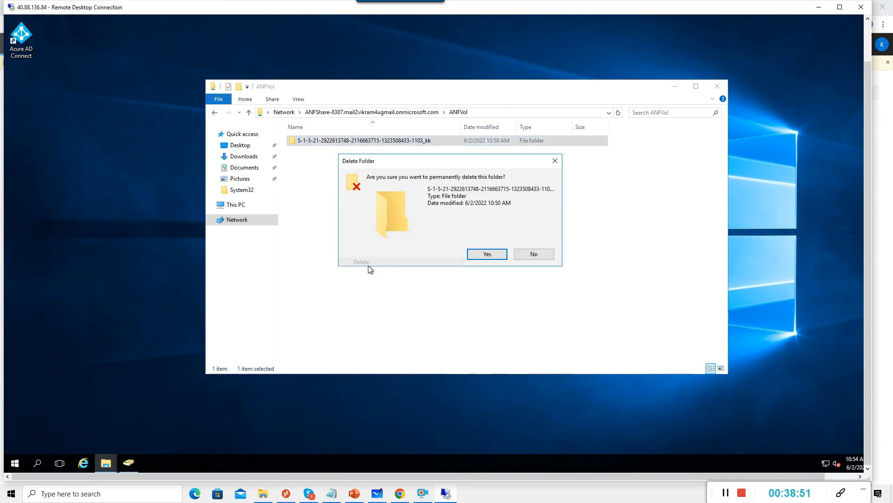
{"action": "left_click", "coordinate": [486, 255]}
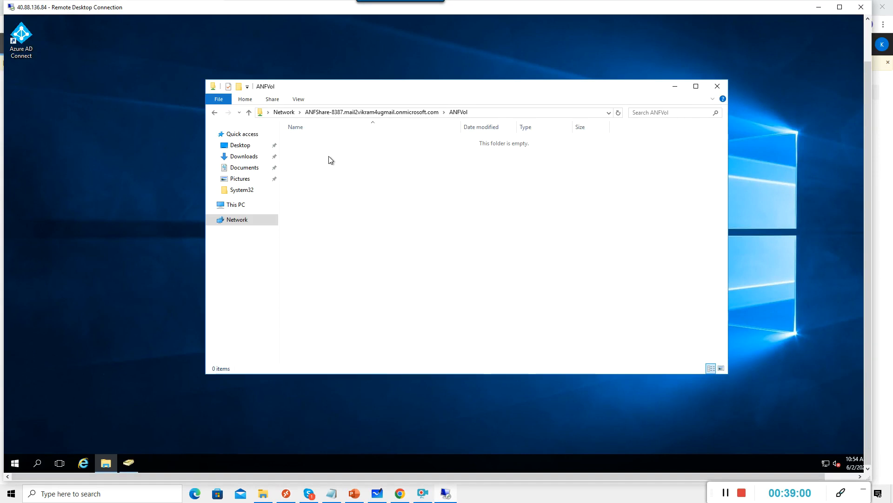
{"action": "left_click", "coordinate": [400, 494]}
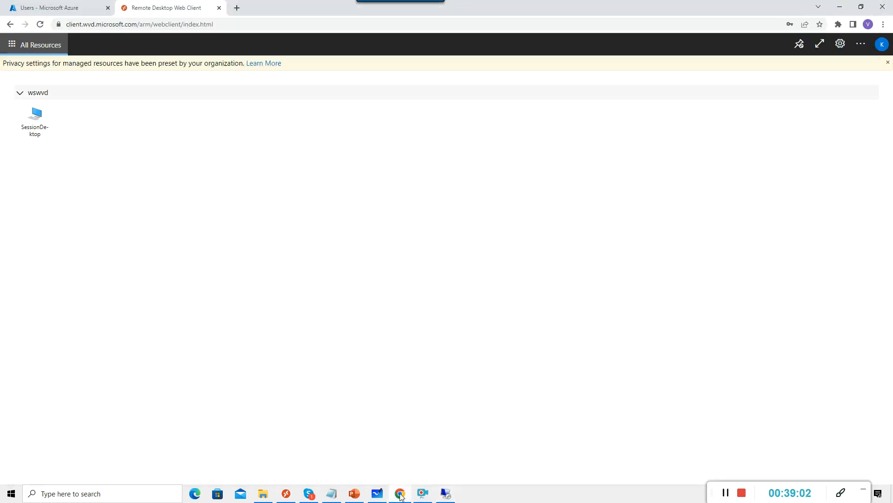
Relaunch SessionDesktop with local resources allowed, sign in with the user's password, then return to the admin server.
{"action": "left_click", "coordinate": [36, 125]}
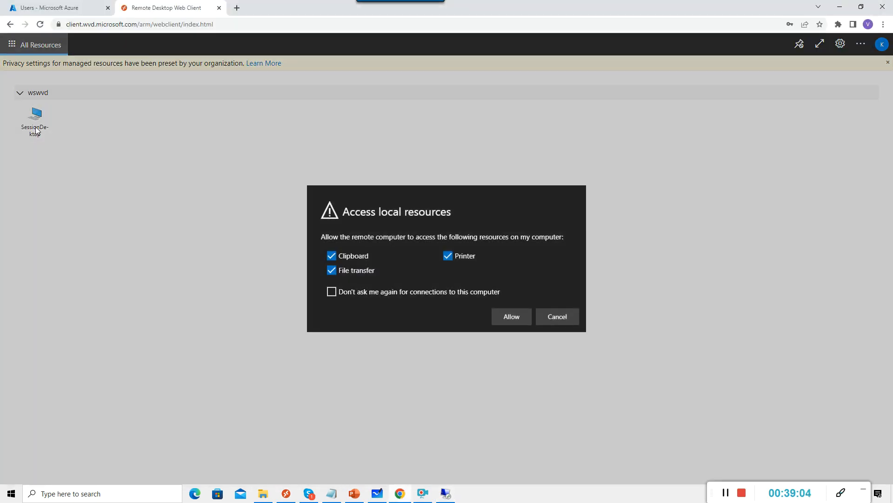
{"action": "left_click", "coordinate": [510, 316]}
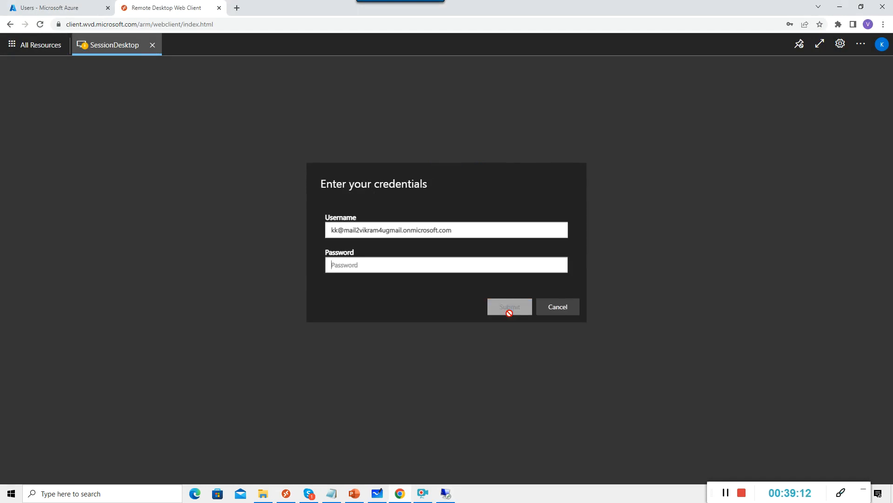
{"action": "type", "text": "•••••"}
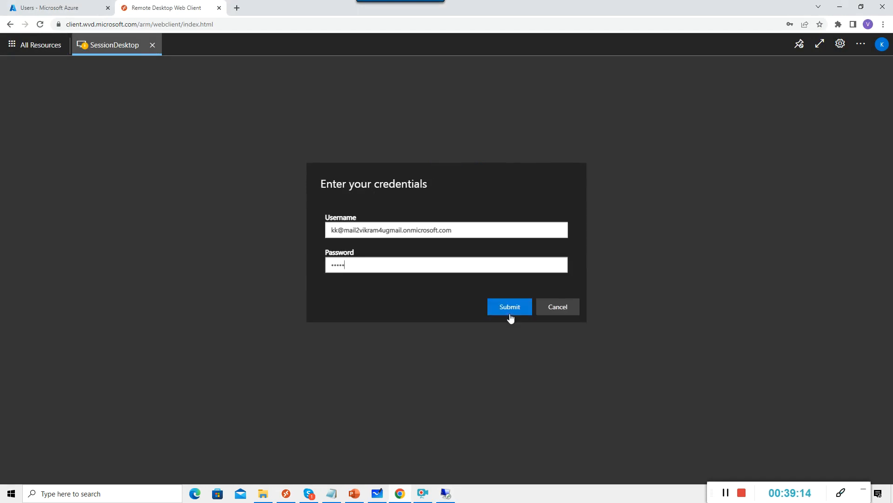
{"action": "type", "text": "••••"}
{"action": "left_click", "coordinate": [510, 307]}
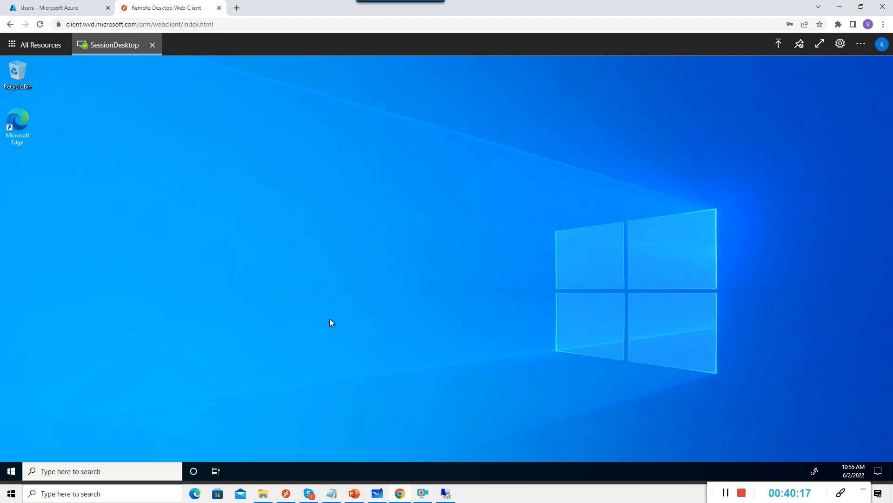
{"action": "left_click", "coordinate": [452, 496]}
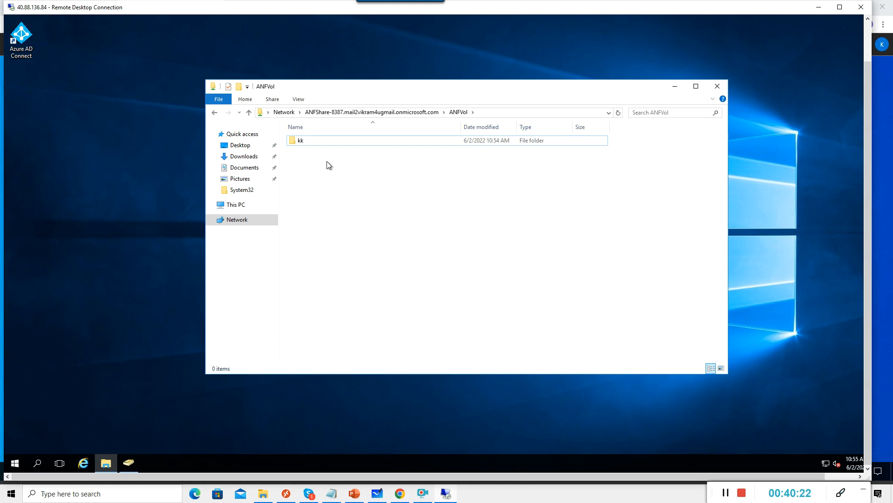
Open kk and its SID folder to confirm Profile_kk, go back up to ANFVol, and minimize.
{"action": "left_click", "coordinate": [300, 141]}
{"action": "double_click", "coordinate": [301, 142]}
{"action": "double_click", "coordinate": [351, 142]}
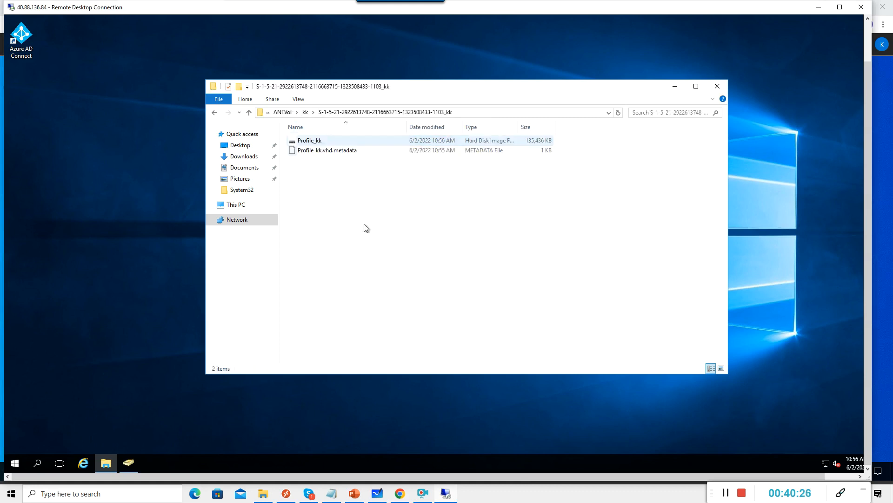
{"action": "left_click", "coordinate": [250, 112]}
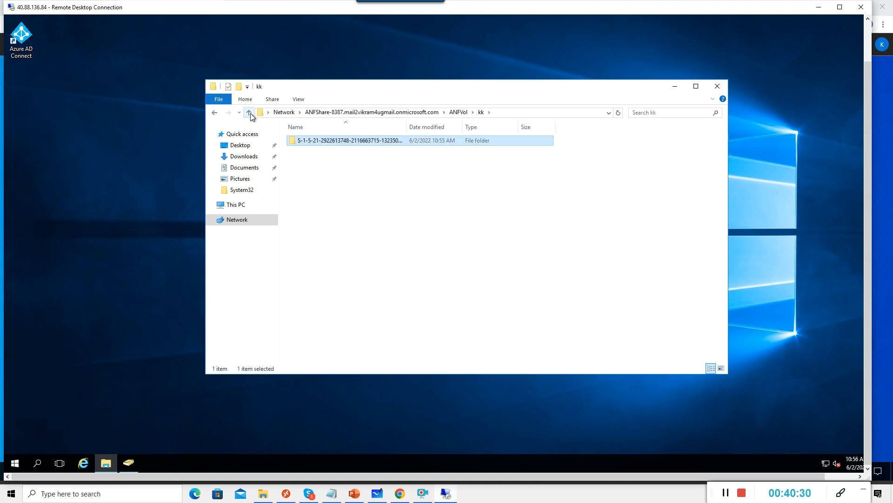
{"action": "left_click", "coordinate": [250, 113]}
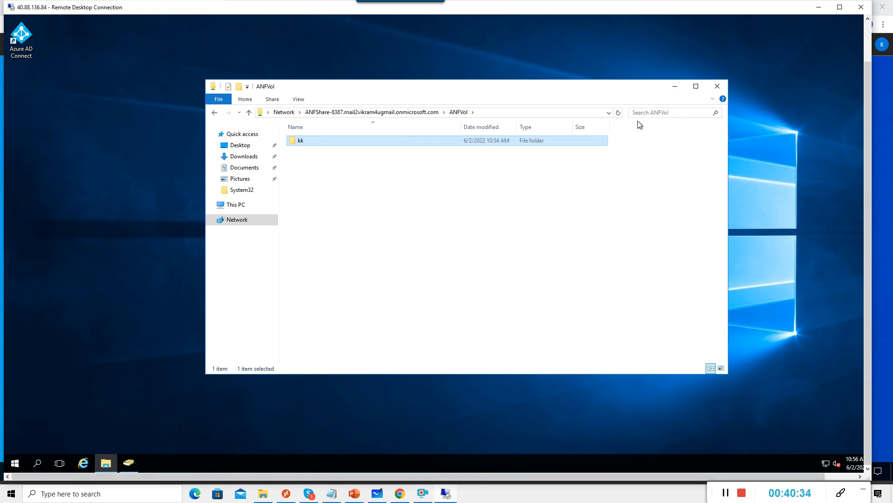
{"action": "left_click", "coordinate": [673, 89]}
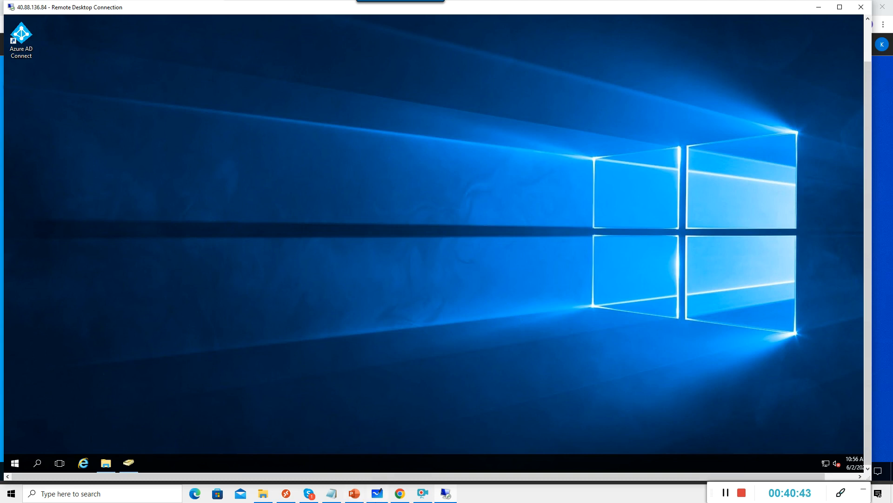
Create a new folder named testlab on the session desktop.
{"action": "left_click", "coordinate": [424, 495]}
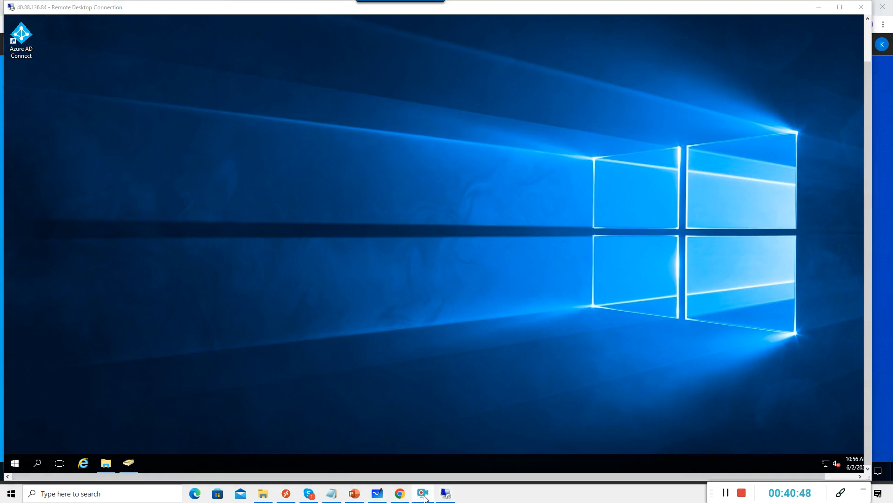
{"action": "left_click", "coordinate": [399, 494]}
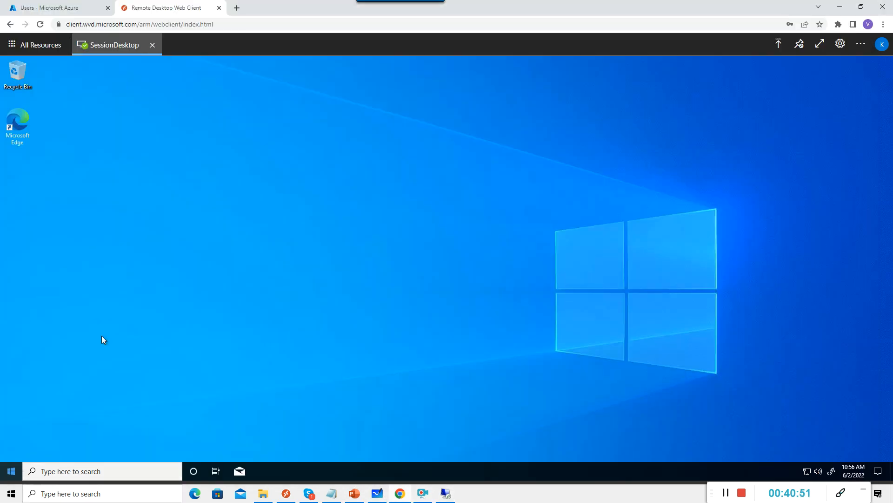
{"action": "right_click", "coordinate": [129, 179]}
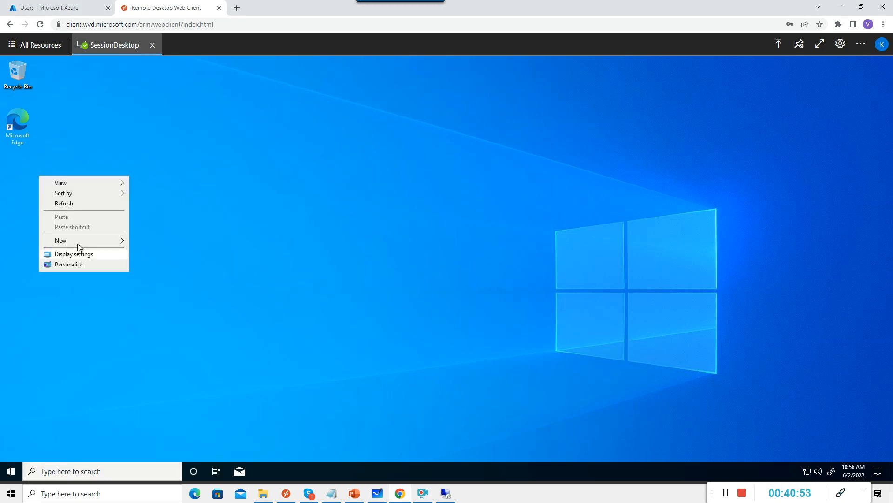
{"action": "mouse_move", "coordinate": [123, 240]}
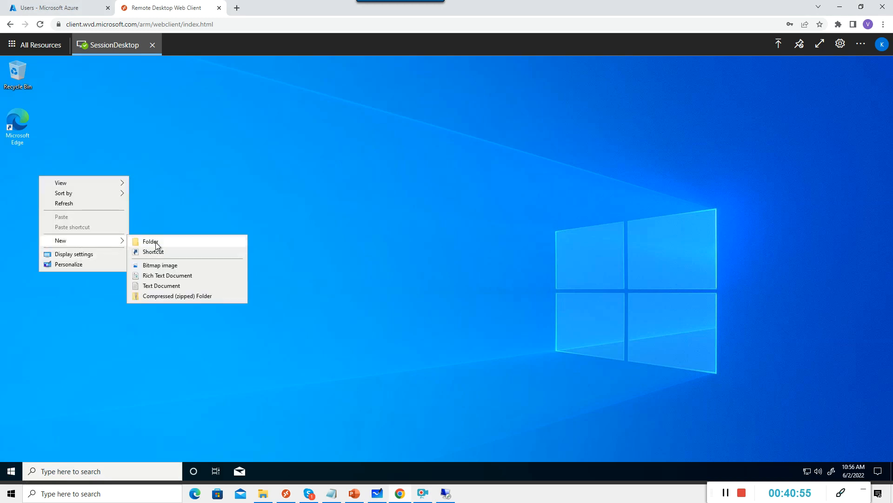
{"action": "left_click", "coordinate": [155, 242]}
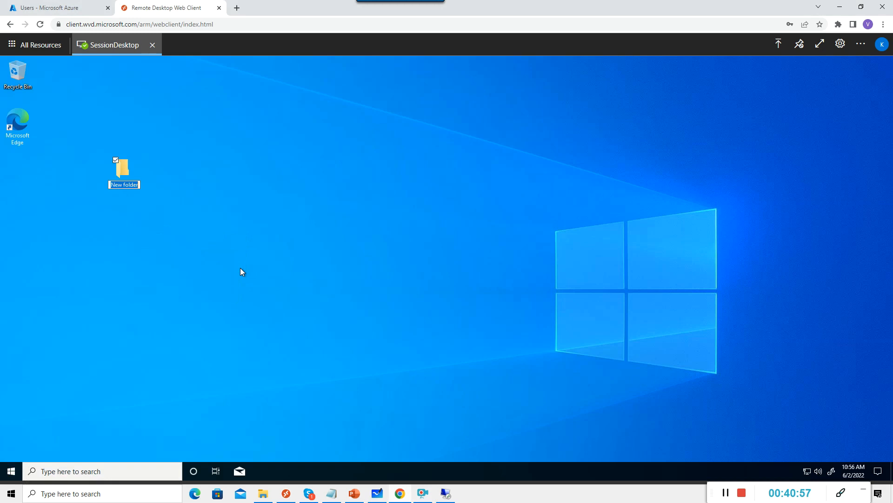
{"action": "type", "text": "testlab"}
{"action": "key", "text": "Return"}
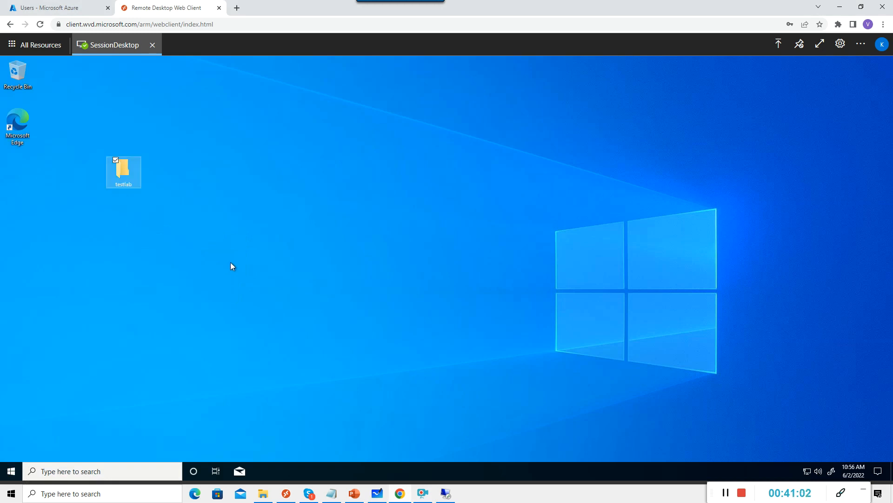
Inside testlab, create a subfolder named subtest, then close the folder window.
{"action": "double_click", "coordinate": [127, 180]}
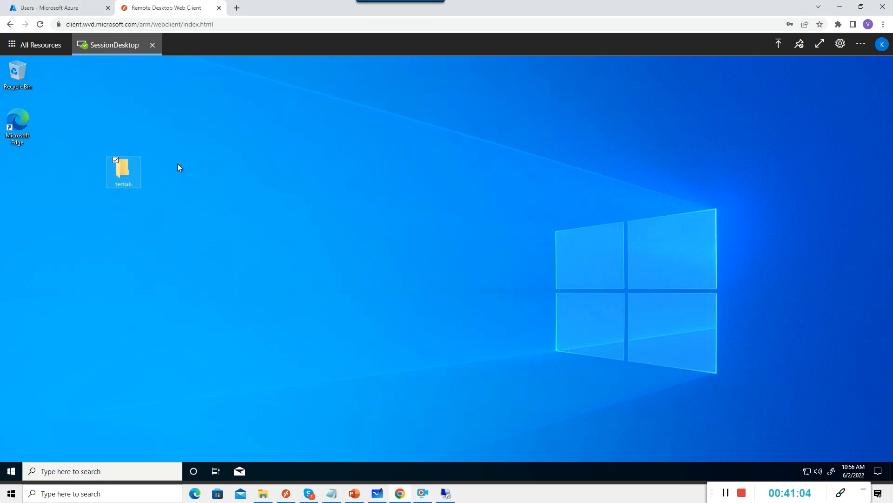
{"action": "right_click", "coordinate": [299, 210]}
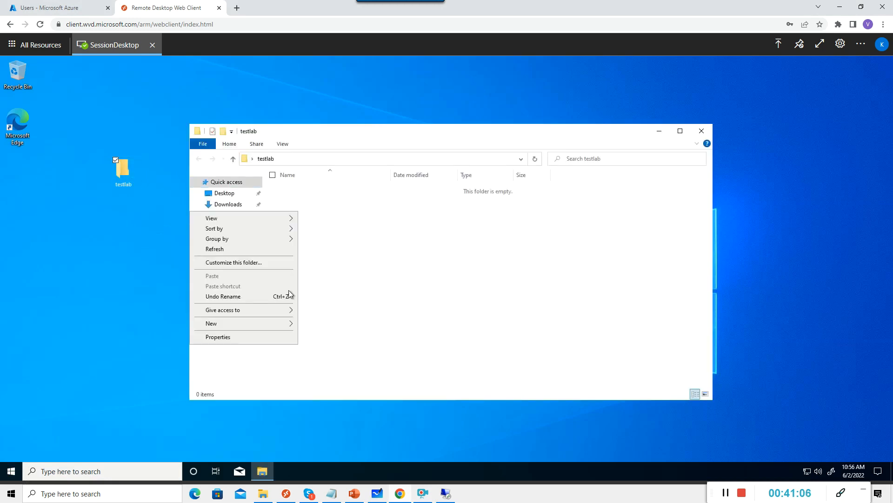
{"action": "mouse_move", "coordinate": [233, 323]}
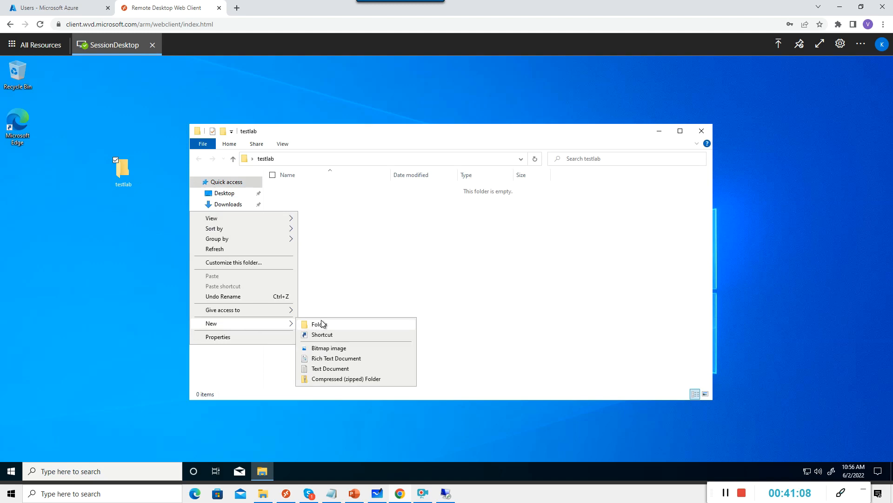
{"action": "left_click", "coordinate": [320, 323]}
{"action": "type", "text": "subtest"}
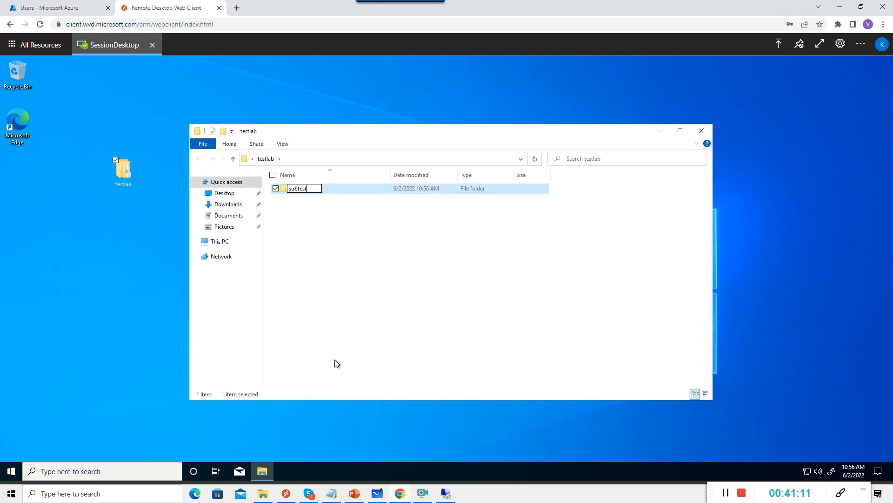
{"action": "left_click", "coordinate": [352, 325]}
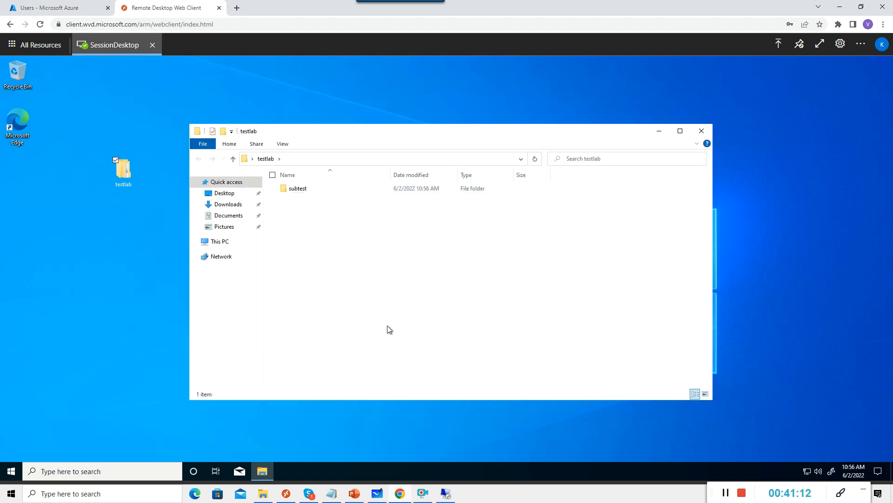
{"action": "left_click", "coordinate": [702, 131]}
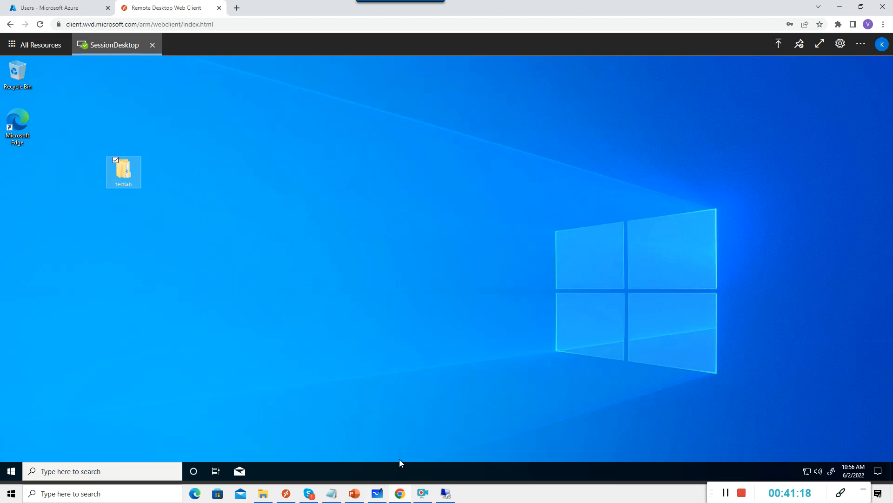
Return to the Azure portal in the browser.
{"action": "left_click", "coordinate": [446, 494]}
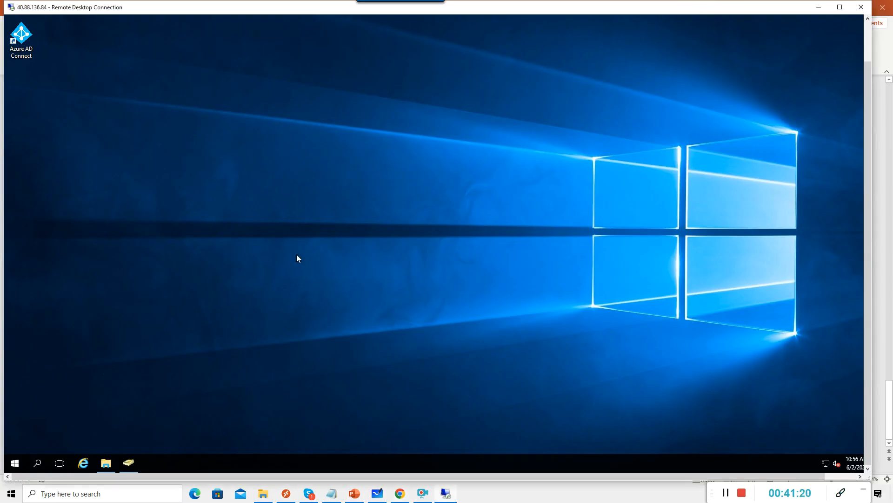
{"action": "left_click", "coordinate": [400, 493]}
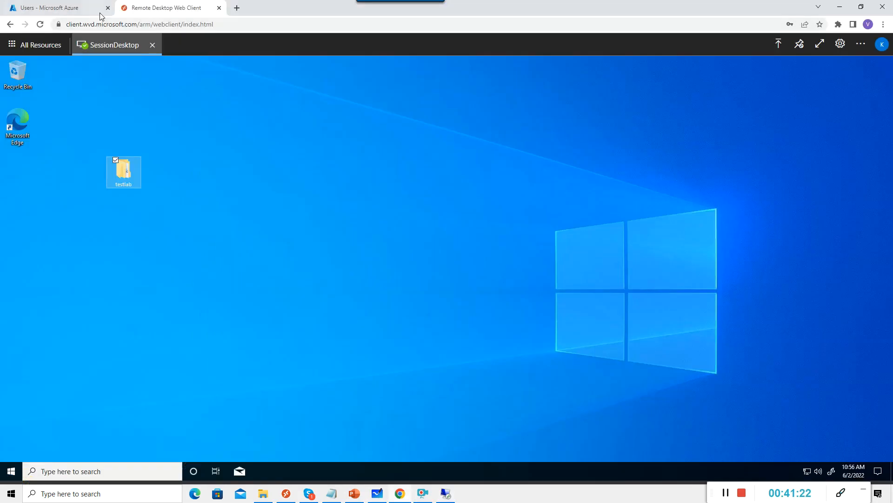
{"action": "left_click", "coordinate": [80, 8]}
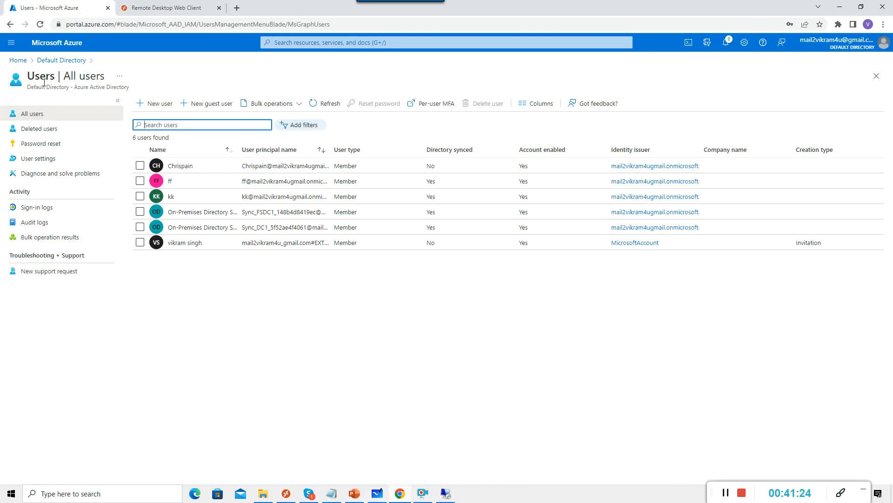
Go through Home > Azure Virtual Desktop > Host pools > wvdHP > Session hosts to open wvdsh-0.
{"action": "left_click", "coordinate": [17, 60]}
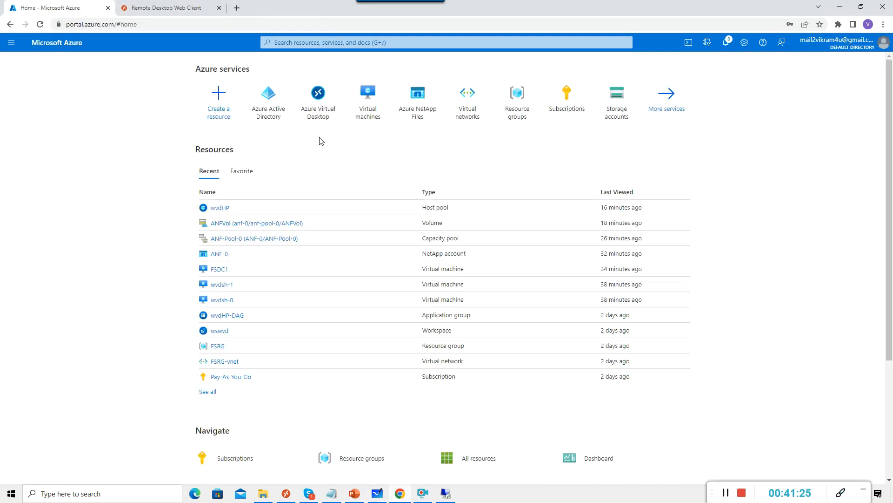
{"action": "left_click", "coordinate": [317, 125]}
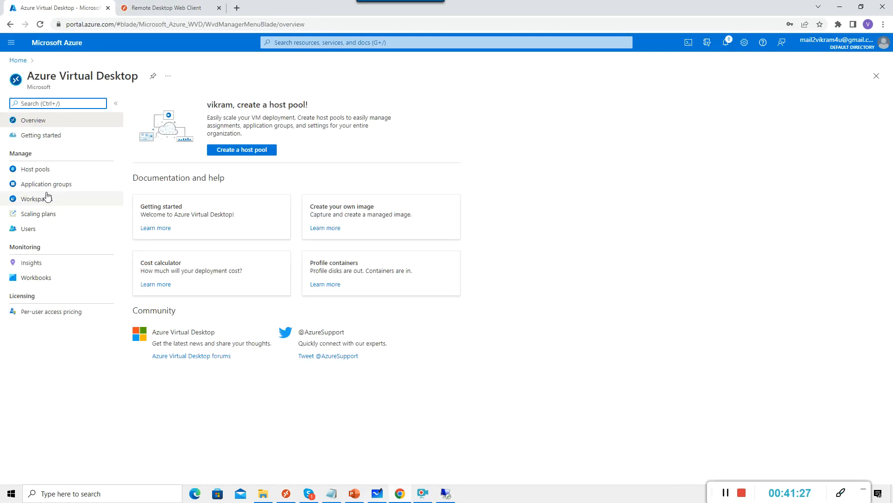
{"action": "left_click", "coordinate": [45, 173]}
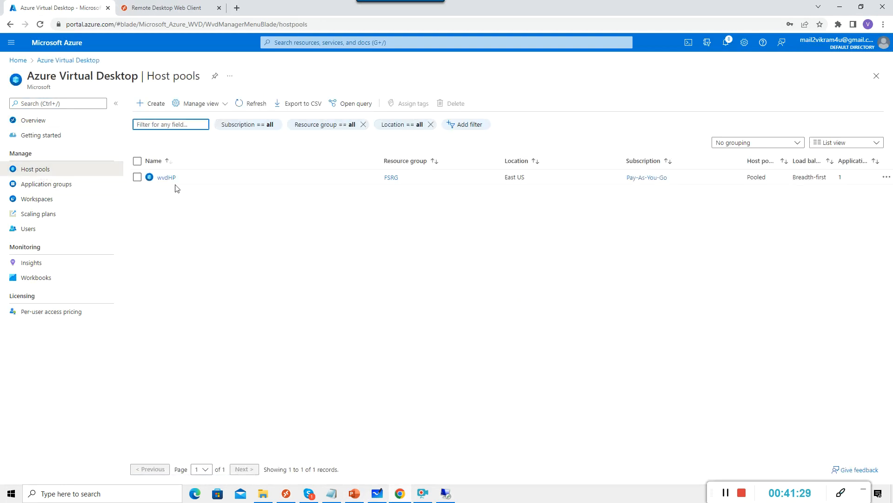
{"action": "left_click", "coordinate": [158, 176]}
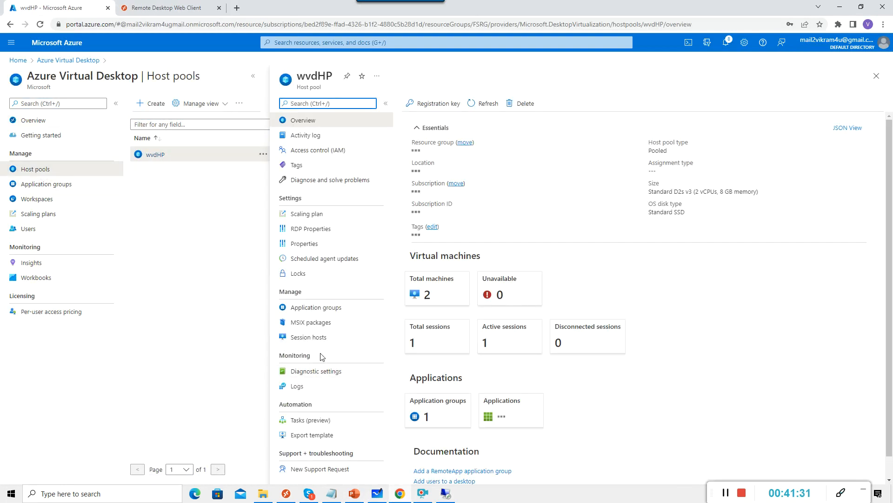
{"action": "left_click", "coordinate": [316, 342]}
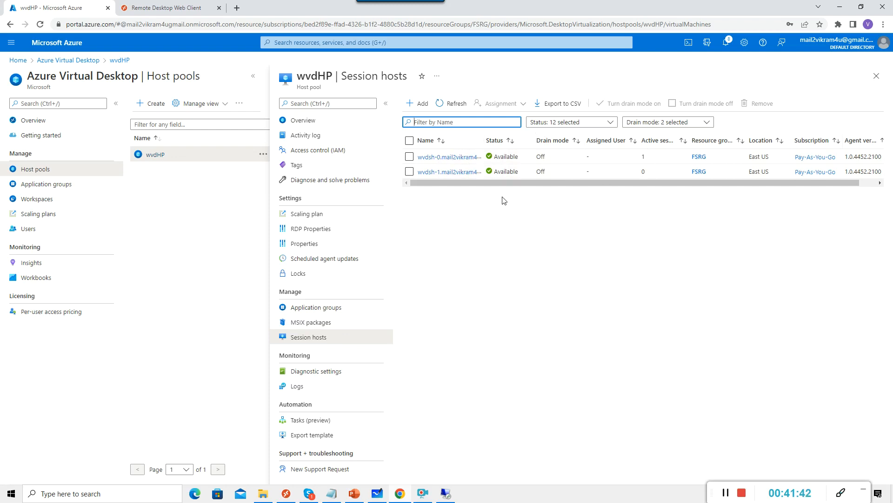
{"action": "left_click", "coordinate": [458, 158]}
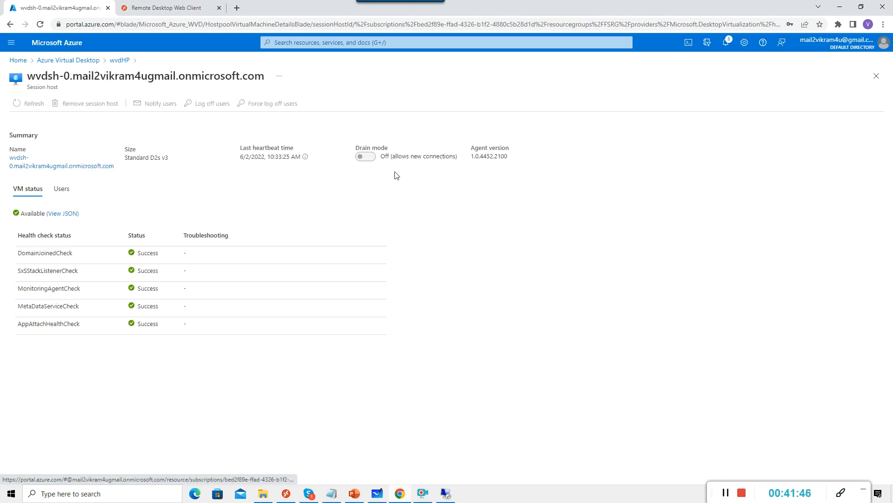
Turn drain mode on for wvdsh-0, confirm it, and go back to wvdHP's session hosts.
{"action": "left_click", "coordinate": [366, 157]}
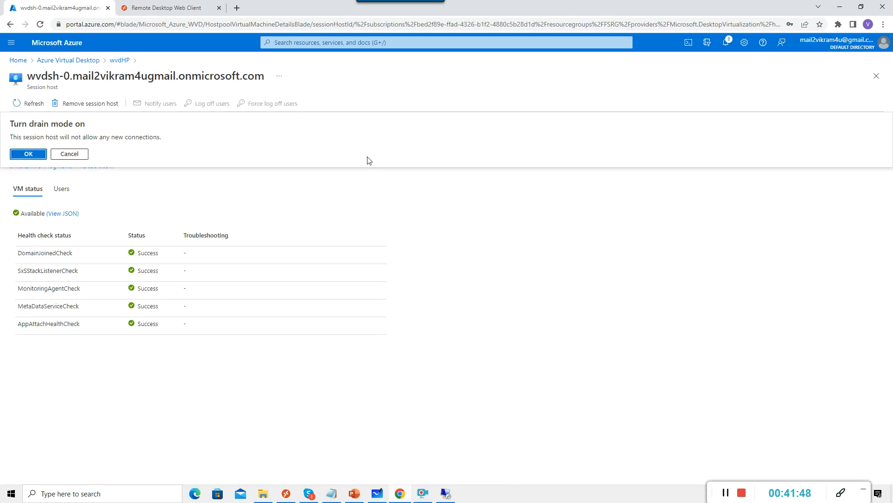
{"action": "left_click", "coordinate": [30, 154]}
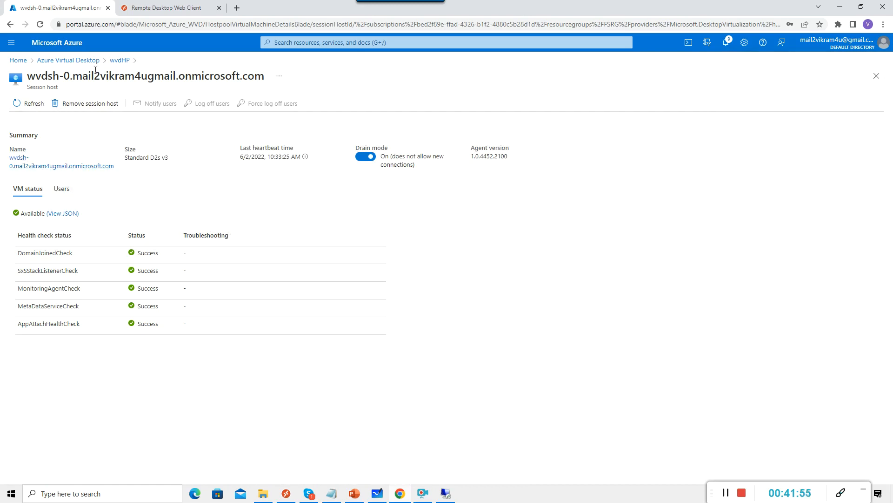
{"action": "left_click", "coordinate": [119, 60]}
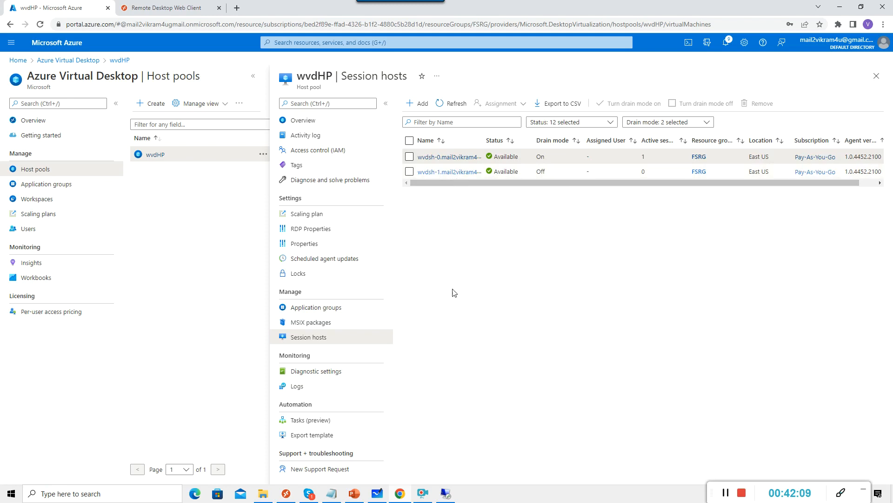
Sign out of SessionDesktop via Start right-click > Shut down or sign out > Sign out.
{"action": "left_click", "coordinate": [444, 495]}
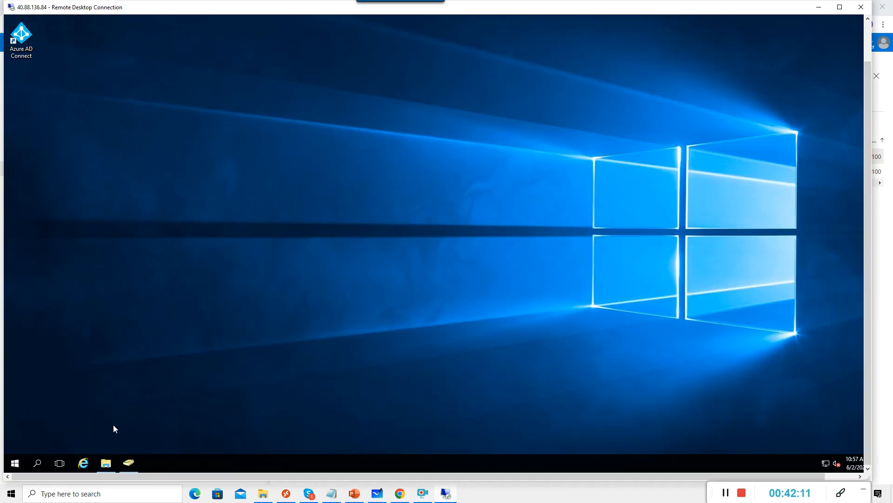
{"action": "left_click", "coordinate": [400, 493]}
{"action": "left_click", "coordinate": [400, 493]}
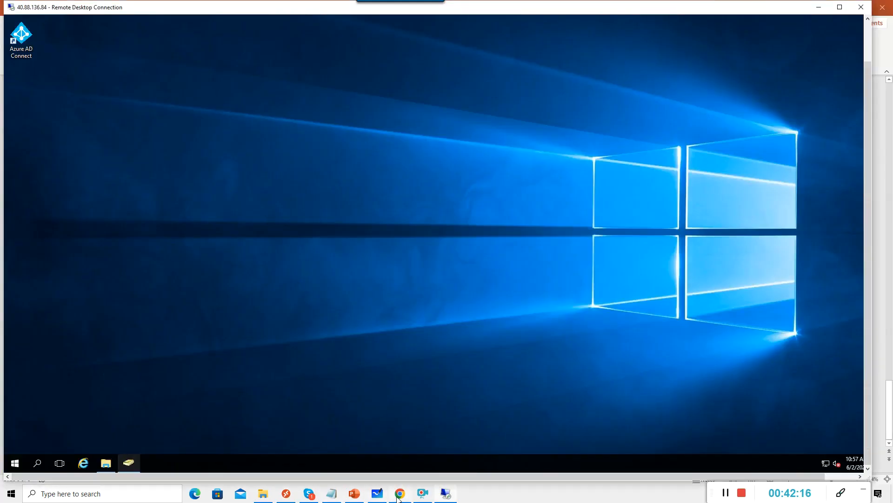
{"action": "left_click", "coordinate": [400, 493]}
{"action": "left_click", "coordinate": [201, 9]}
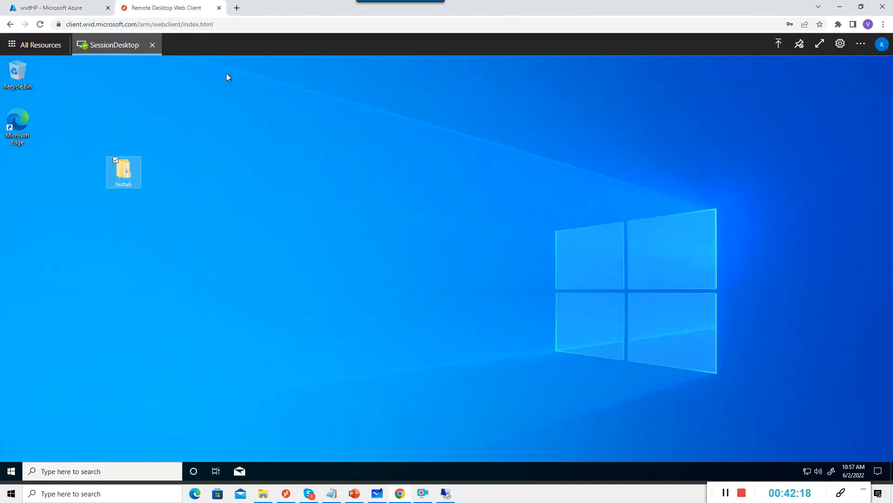
{"action": "right_click", "coordinate": [11, 472]}
{"action": "mouse_move", "coordinate": [60, 447]}
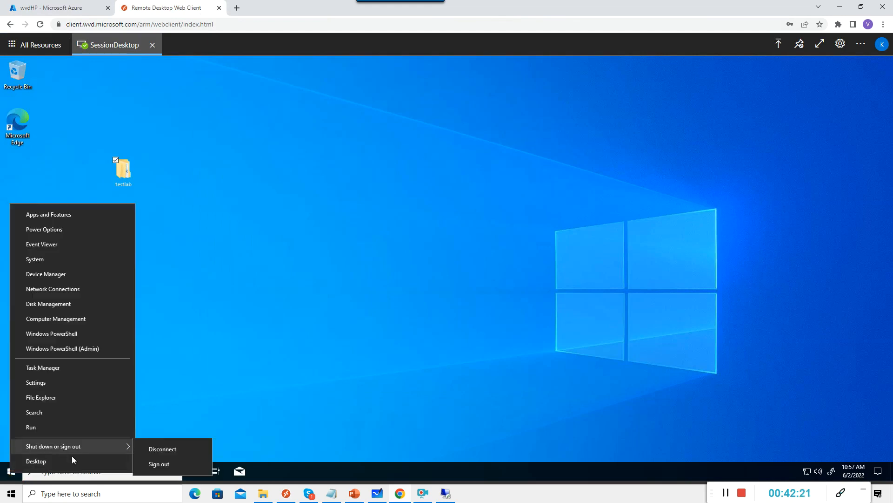
{"action": "left_click", "coordinate": [160, 464]}
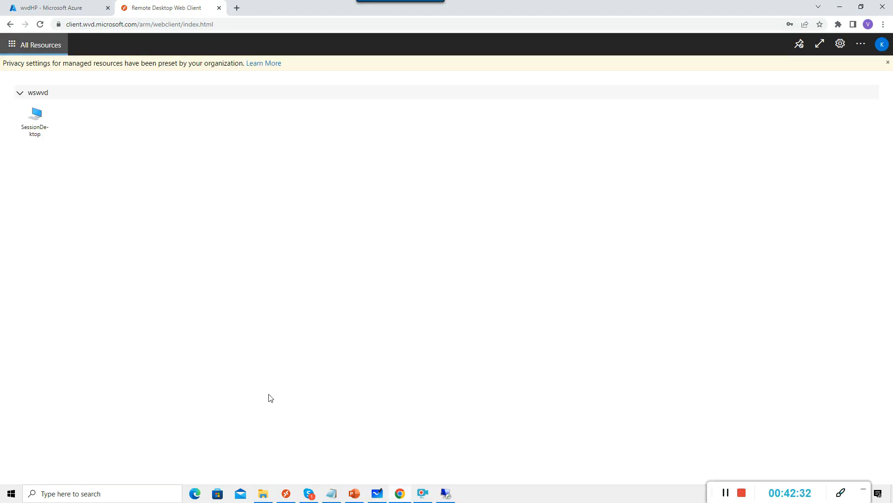
{"action": "left_click", "coordinate": [57, 7]}
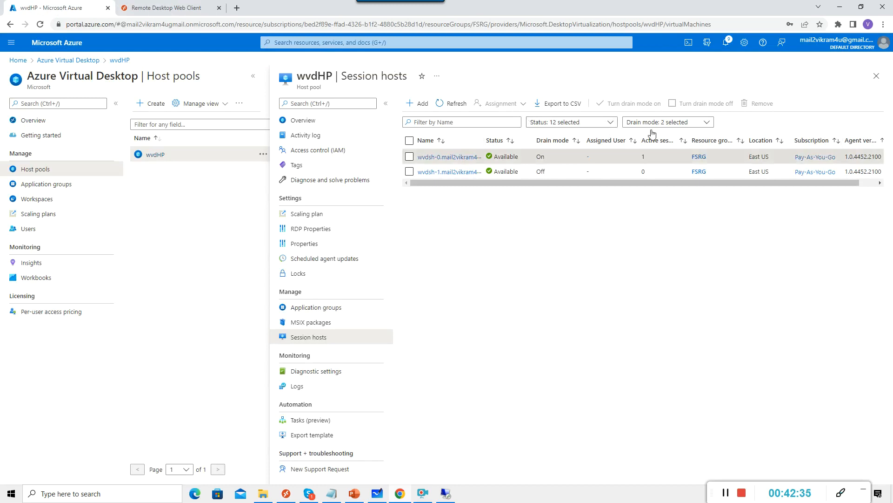
Refresh the session hosts so wvdsh-0 shows 0 active sessions, and inspect its actions and drain filter.
{"action": "left_click", "coordinate": [456, 105]}
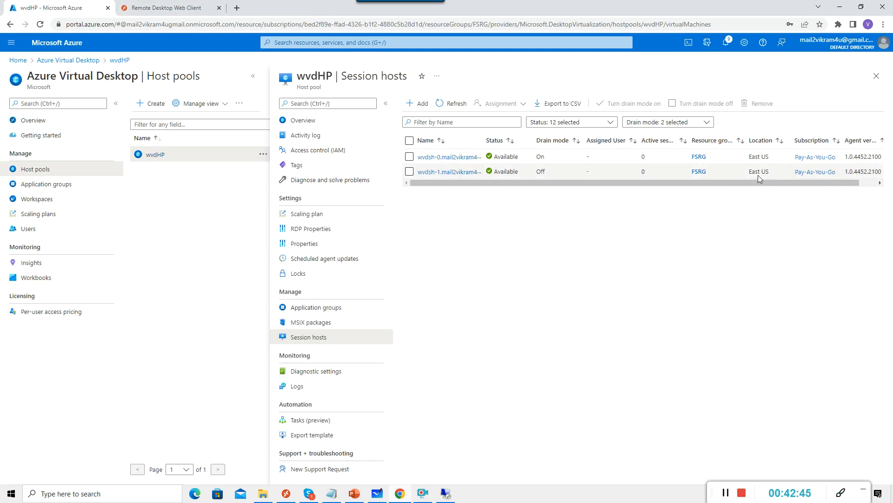
{"action": "left_click_drag", "start_coordinate": [766, 184], "coordinate": [840, 177]}
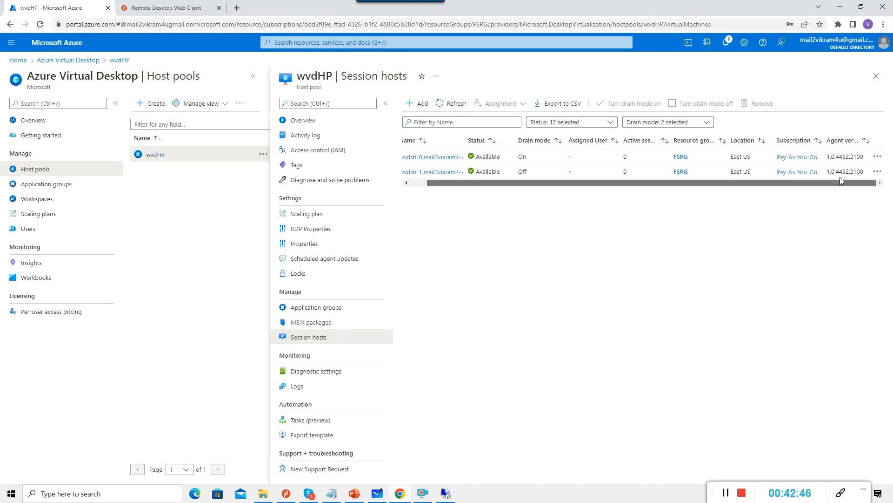
{"action": "left_click", "coordinate": [877, 158]}
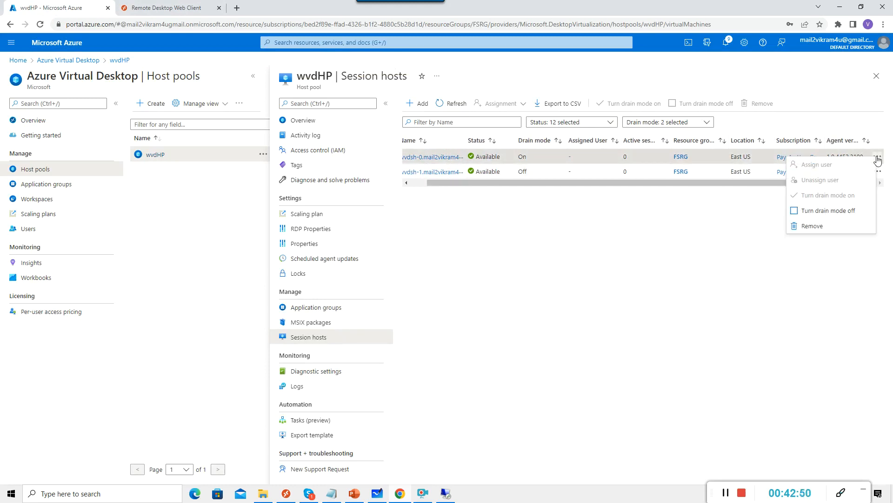
{"action": "left_click", "coordinate": [600, 347]}
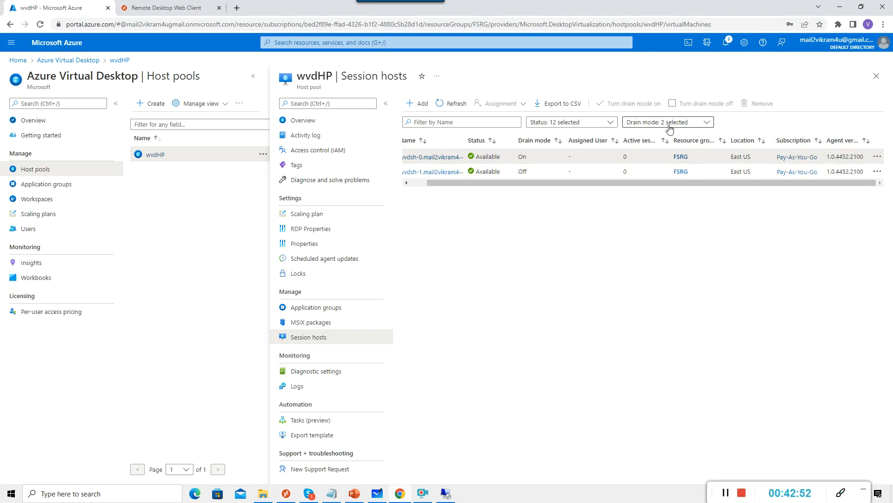
{"action": "left_click", "coordinate": [711, 126]}
{"action": "left_click", "coordinate": [598, 356]}
{"action": "left_click_drag", "start_coordinate": [447, 182], "coordinate": [430, 183]}
Check wvdsh-1's details to confirm it accepts connections, then go back to the Web Client.
{"action": "left_click", "coordinate": [436, 172]}
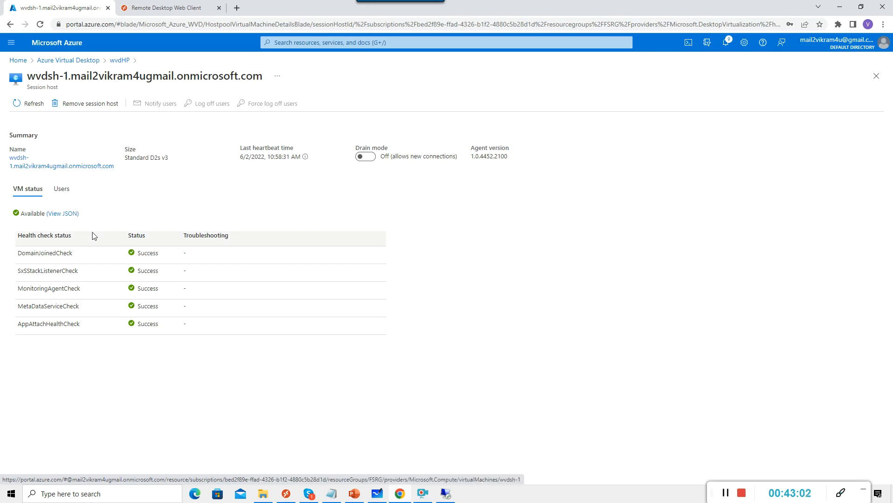
{"action": "left_click", "coordinate": [124, 61]}
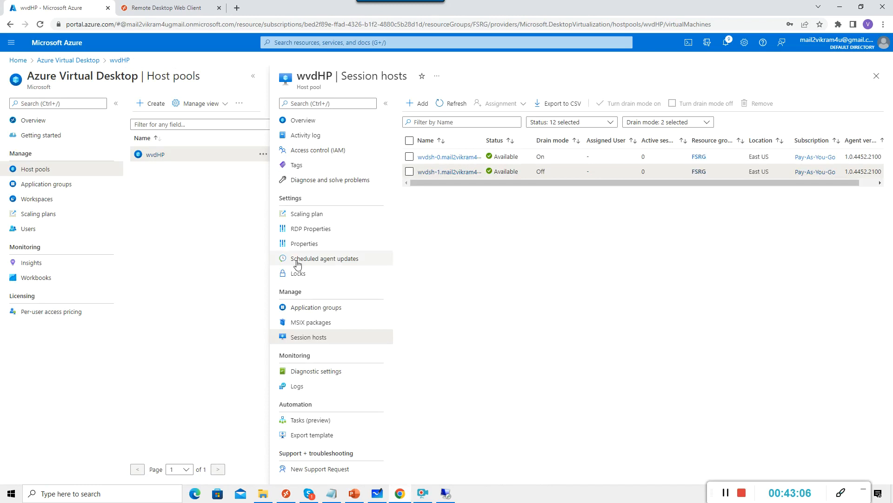
{"action": "left_click", "coordinate": [166, 8]}
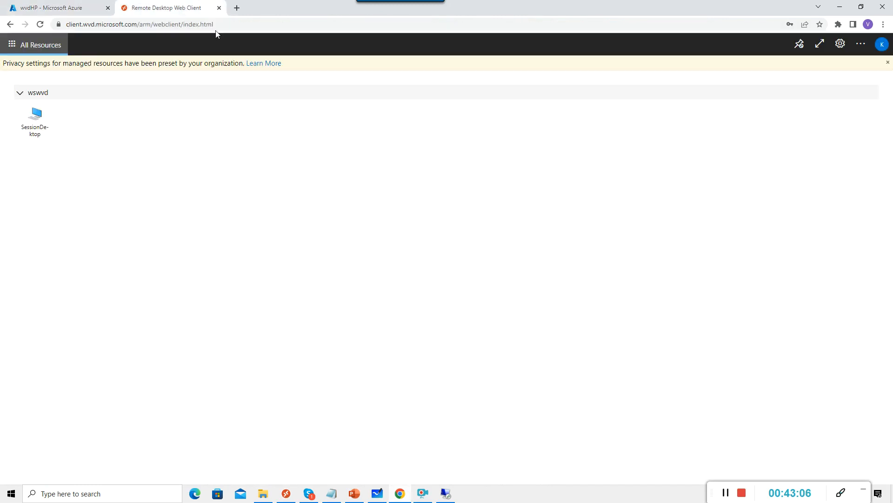
Reconnect to SessionDesktop with local resources allowed, enter the account password, and select testlab.
{"action": "left_click", "coordinate": [30, 124]}
{"action": "left_click", "coordinate": [511, 319]}
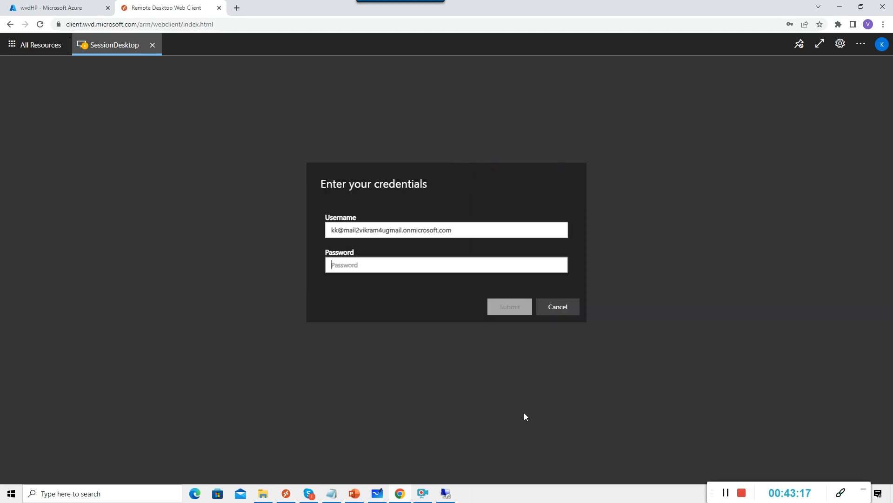
{"action": "type", "text": "****"}
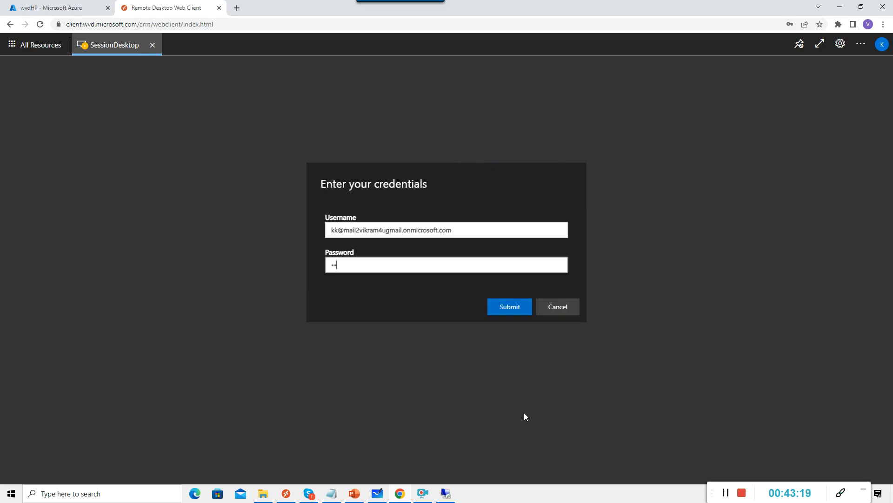
{"action": "type", "text": "******"}
{"action": "key", "text": "Return"}
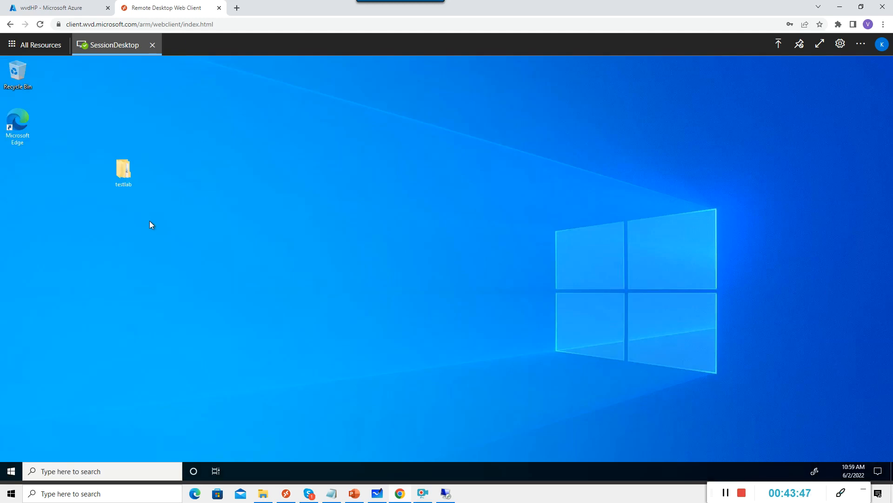
{"action": "left_click", "coordinate": [127, 171]}
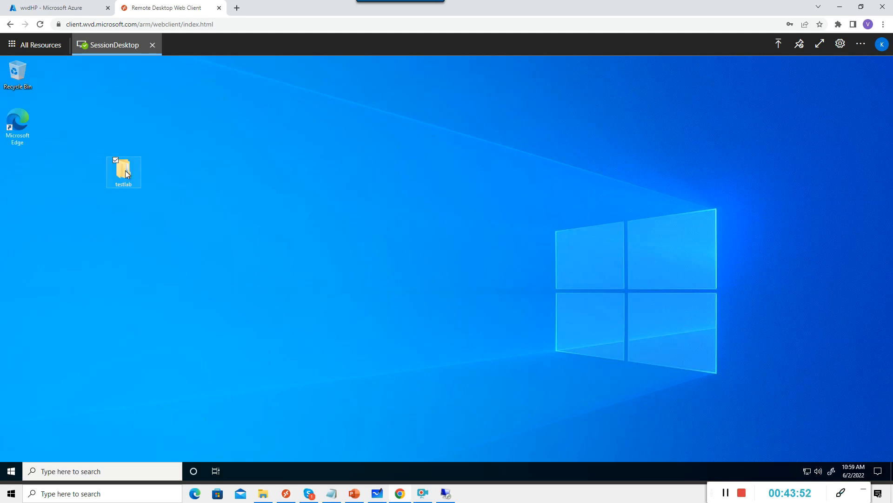
Open testlab to find subtest intact, and refresh session hosts to see wvdsh-1 with 1 session.
{"action": "double_click", "coordinate": [125, 170]}
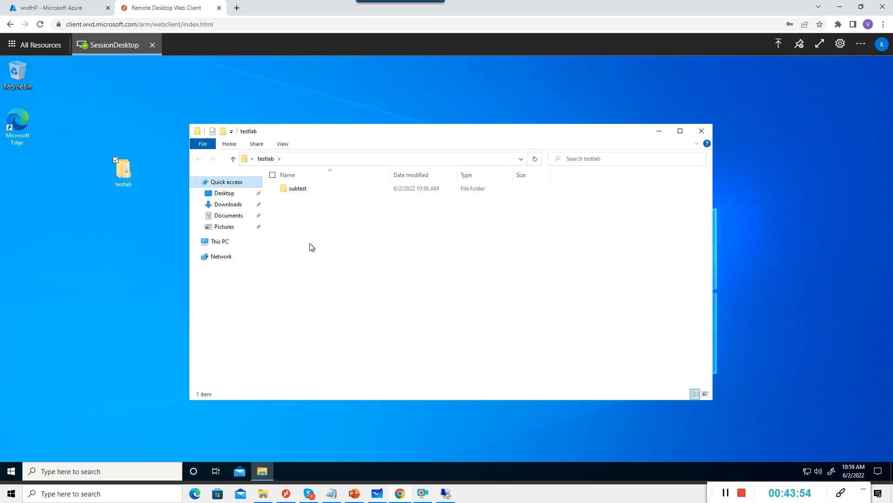
{"action": "left_click", "coordinate": [55, 8]}
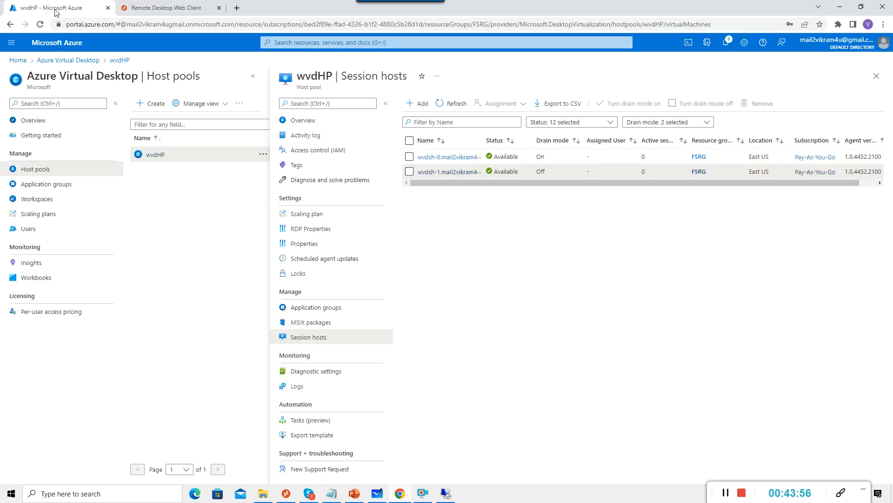
{"action": "left_click", "coordinate": [454, 104]}
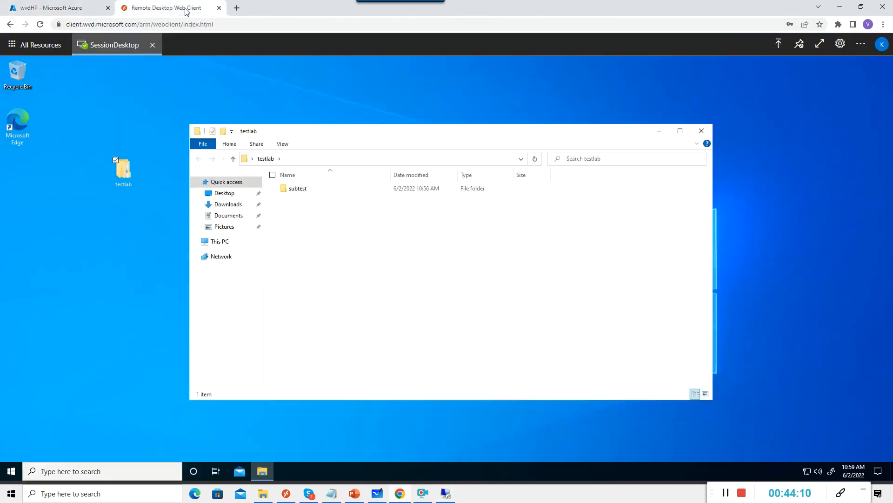
{"action": "left_click", "coordinate": [186, 9]}
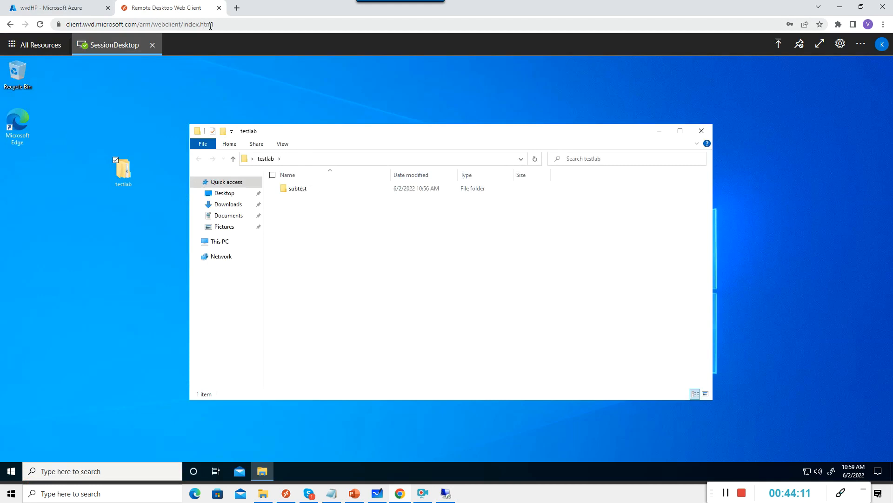
Insert a blank line above the web client URL in the Notepad notes.
{"action": "left_click", "coordinate": [211, 25]}
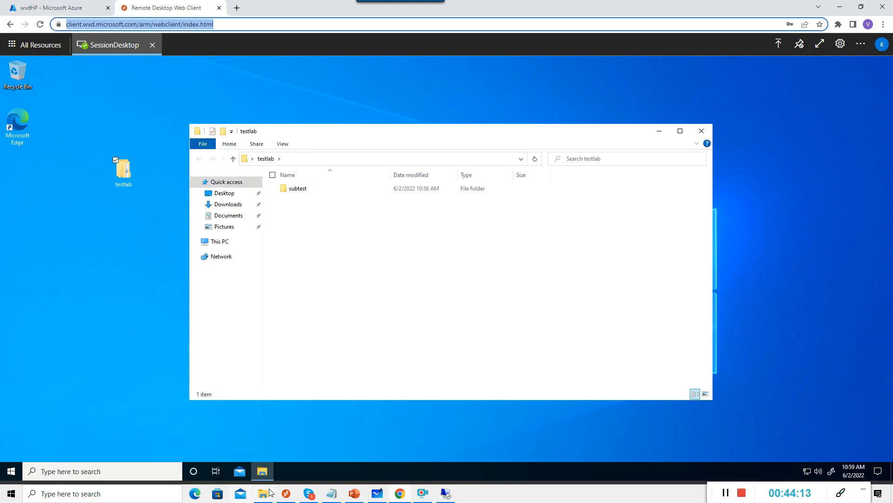
{"action": "left_click", "coordinate": [332, 496]}
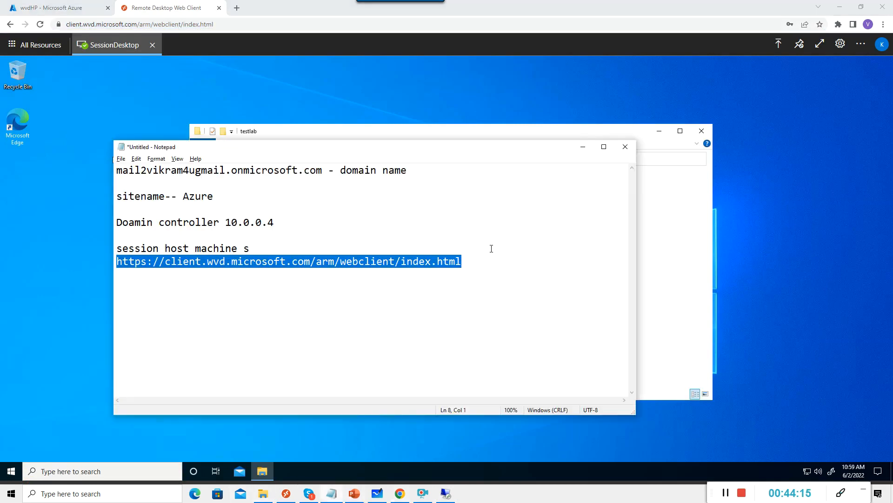
{"action": "left_click", "coordinate": [486, 258]}
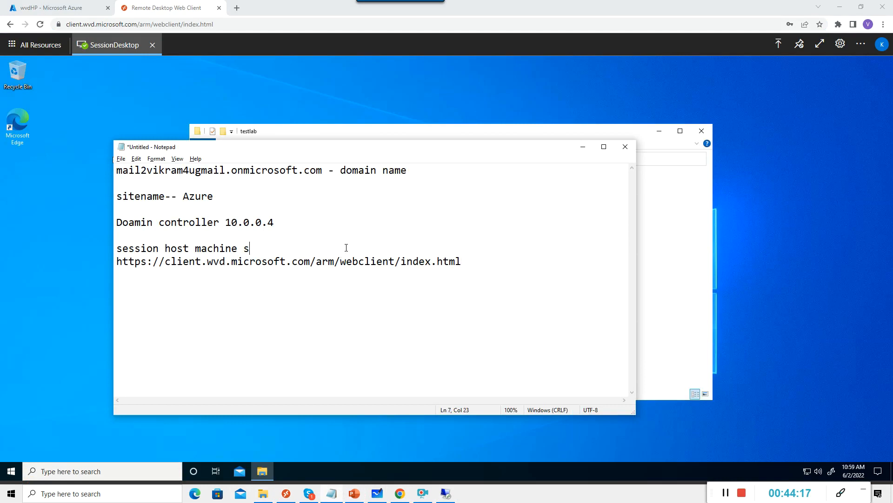
{"action": "key", "text": "Return"}
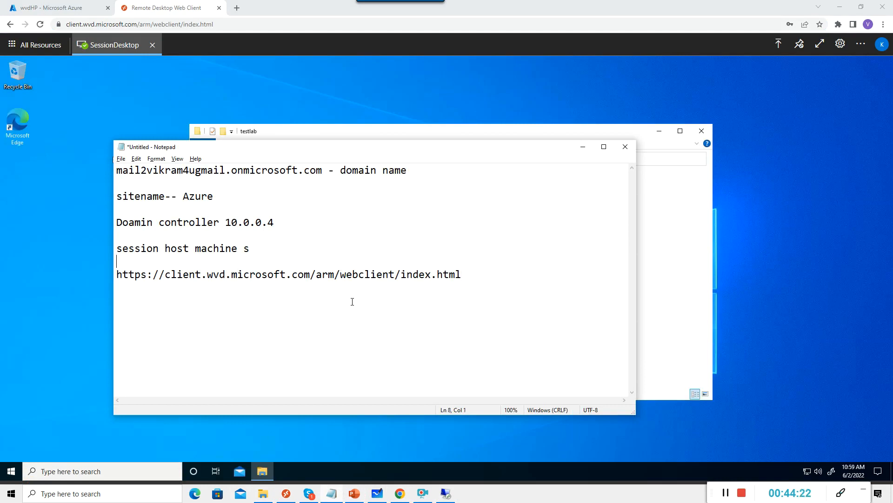
Minimize Notepad and testlab, and start a new bullet below '4. Volumes' on slide 6.
{"action": "left_click", "coordinate": [582, 146]}
{"action": "left_click", "coordinate": [659, 132]}
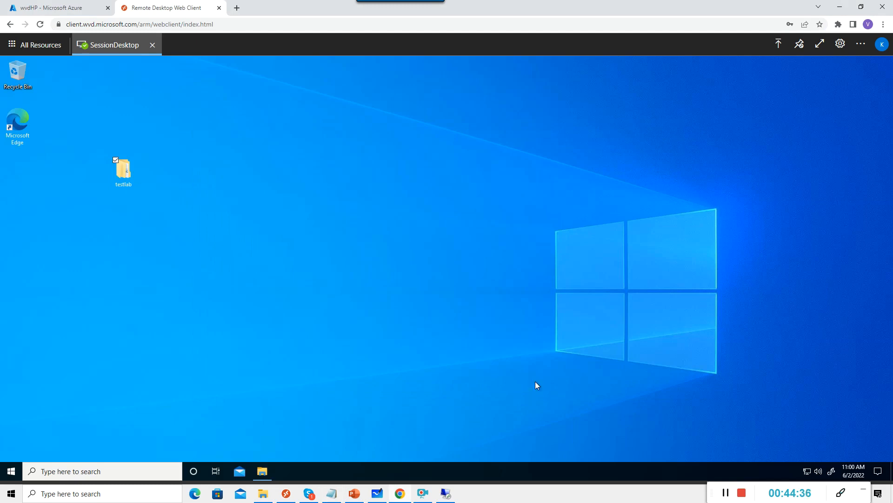
{"action": "left_click", "coordinate": [360, 498]}
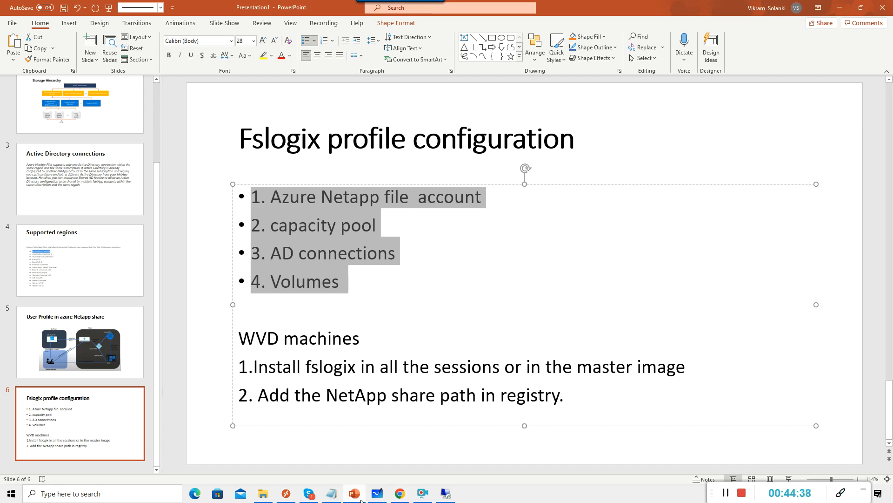
{"action": "left_click", "coordinate": [430, 316]}
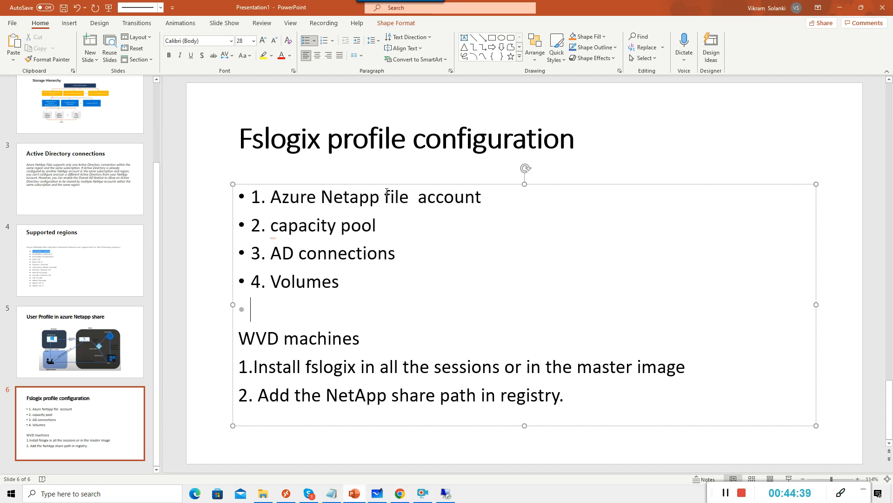